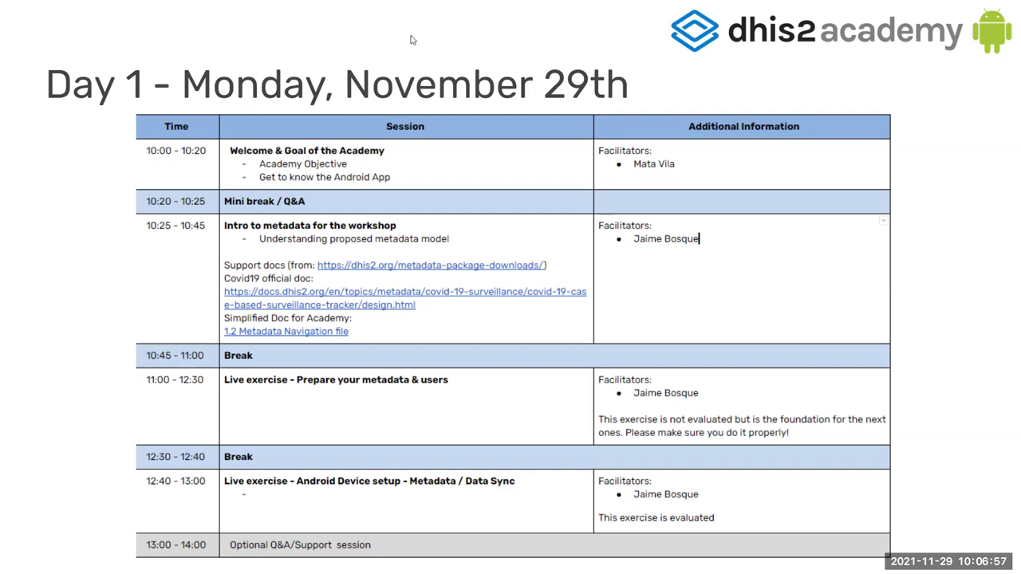
- Open the speaker notes for the running slideshow and minimize the presenter view window
left_click(67, 557)
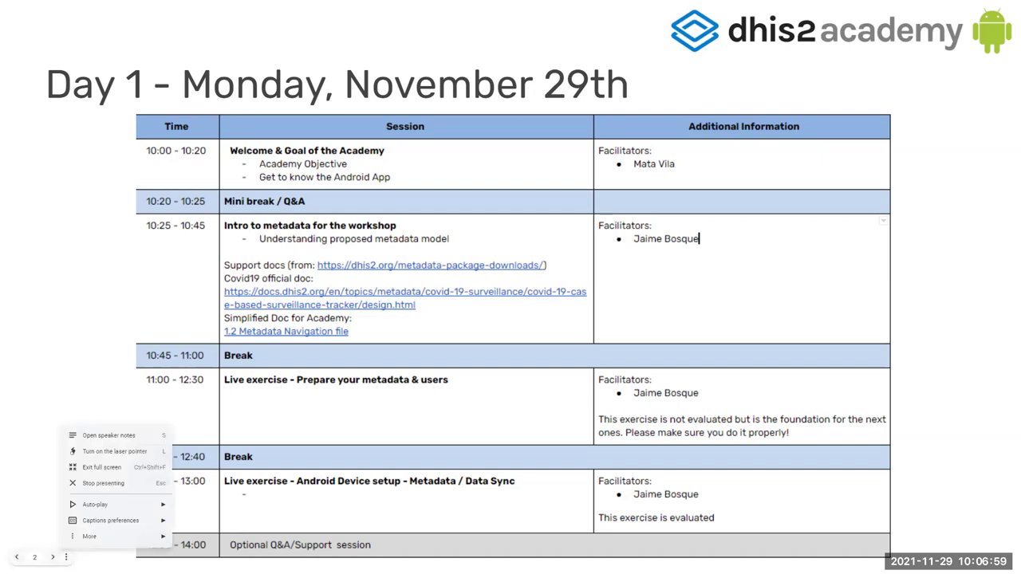
left_click(144, 438)
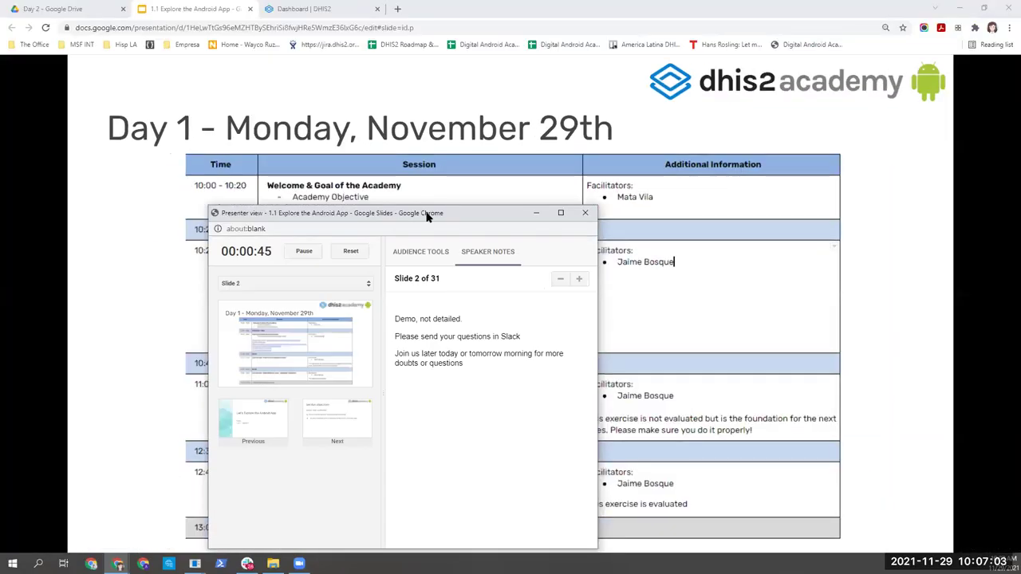
left_click(536, 213)
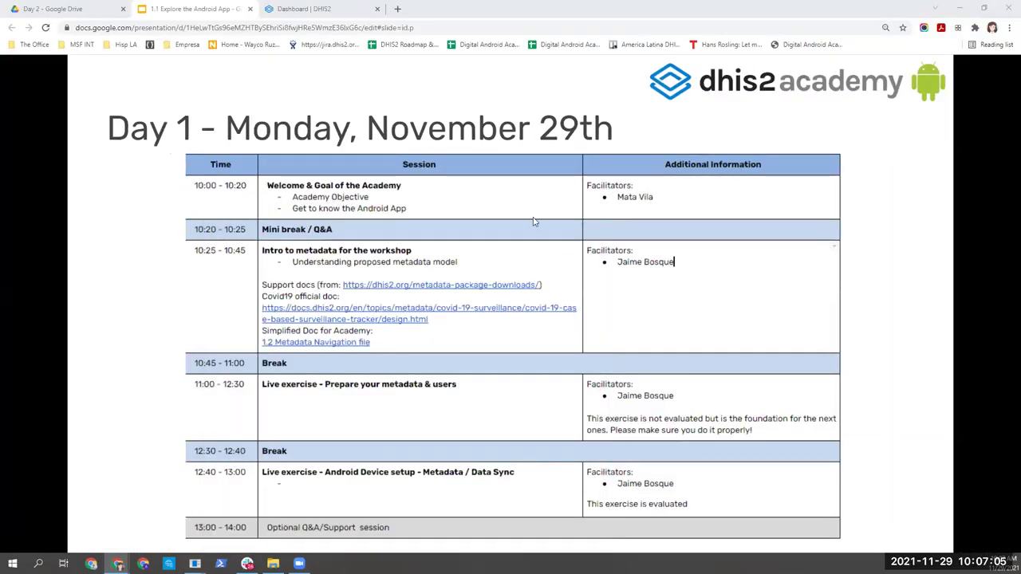
- Return the slideshow to full screen and advance through the Log In and Home Page slides to Filtering & Sorting
mouse_move(102, 518)
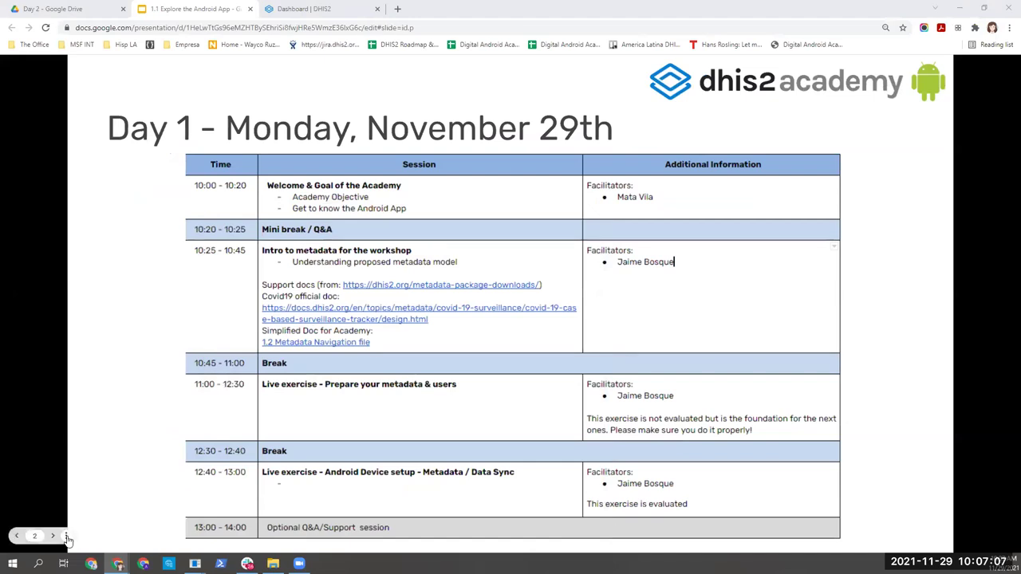
left_click(66, 536)
left_click(92, 448)
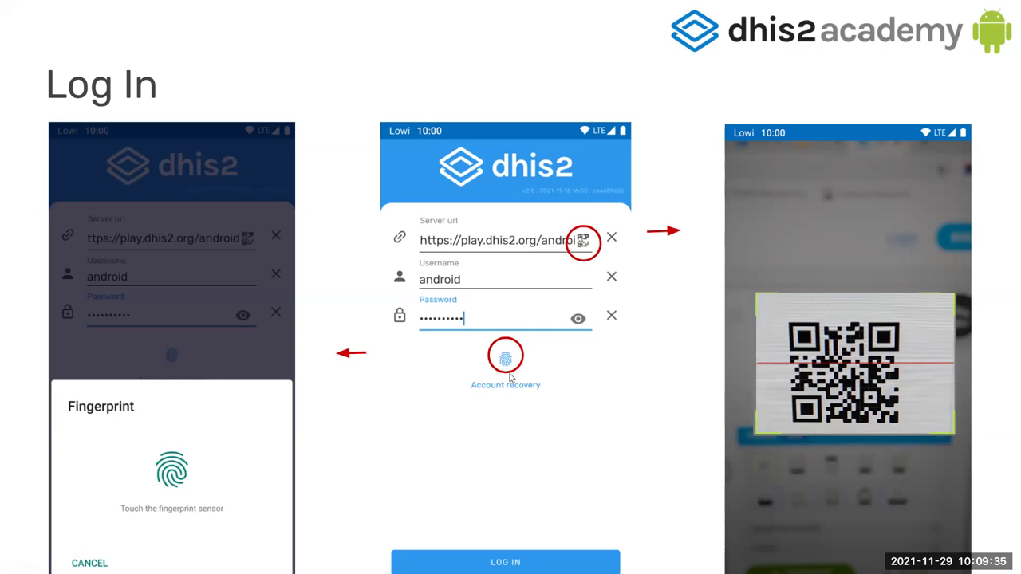
key("Right")
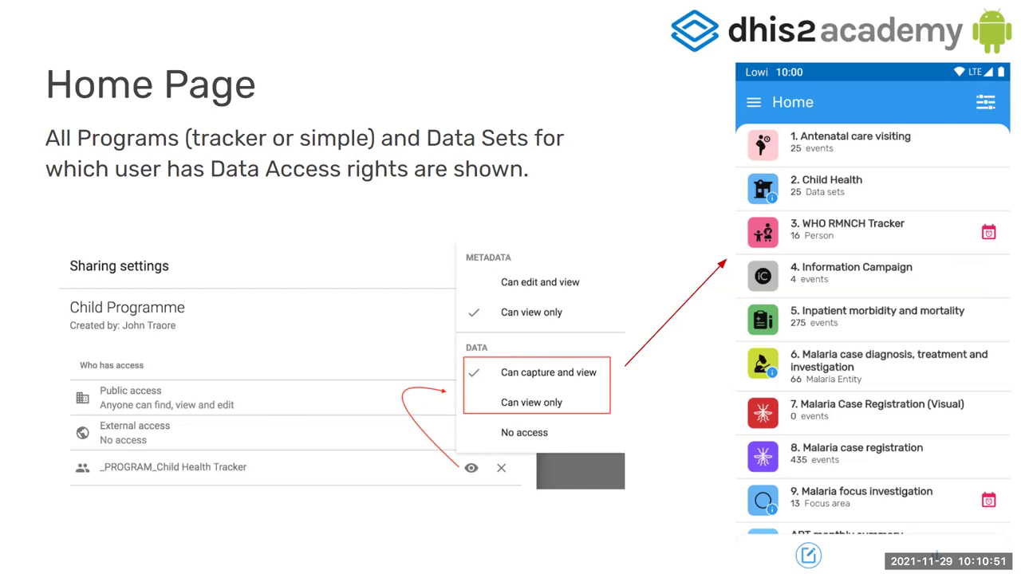
key("Right")
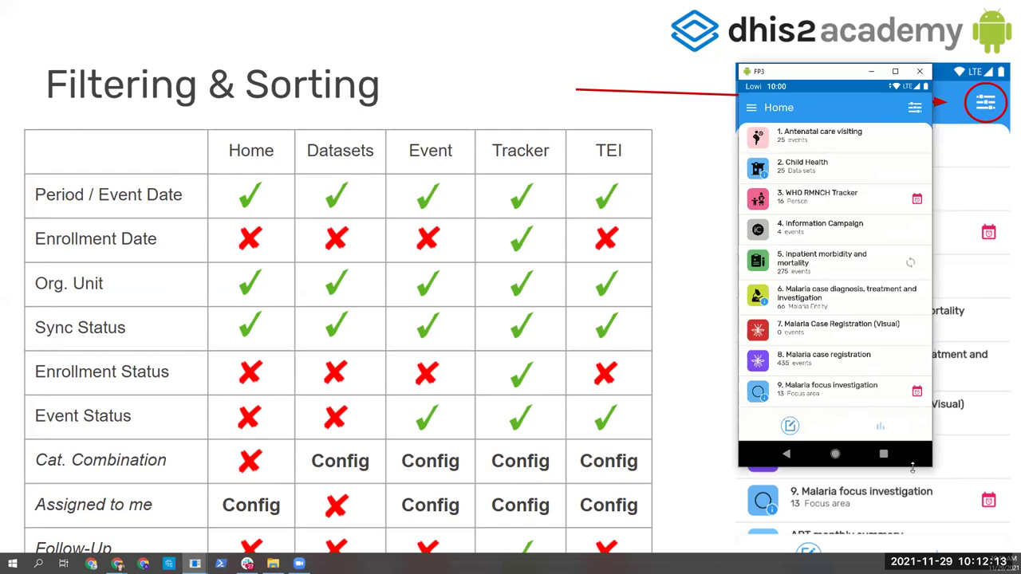
- Show the Home screen filters in the mirrored FP3 phone and maximize its window
left_click_drag(913, 468, 912, 546)
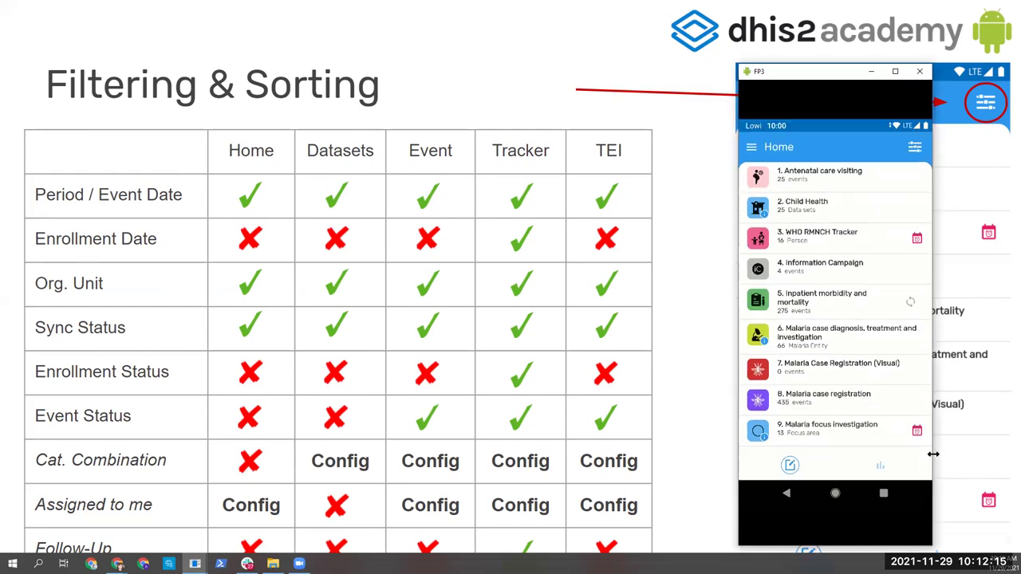
left_click_drag(932, 454, 1003, 452)
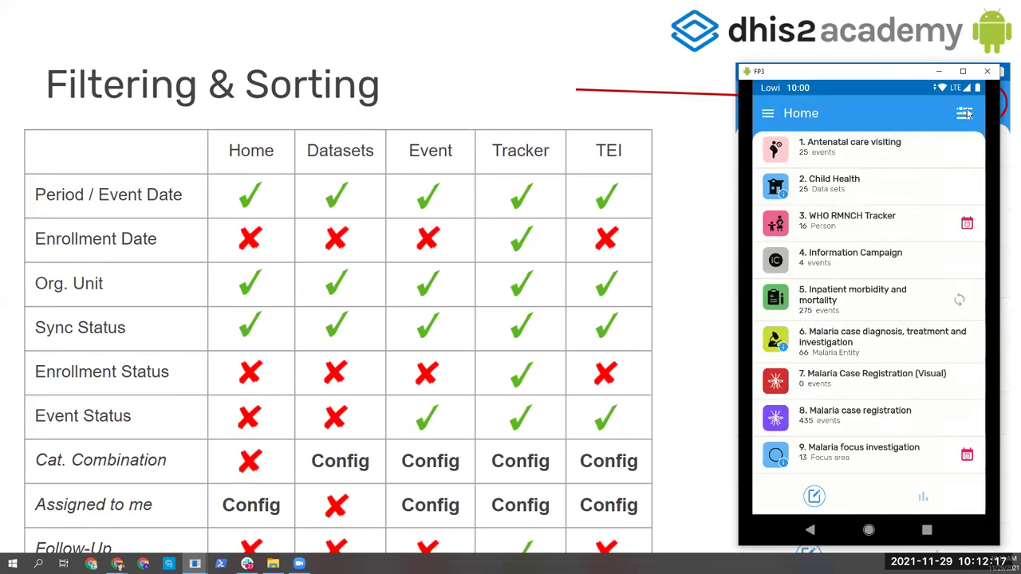
left_click(966, 114)
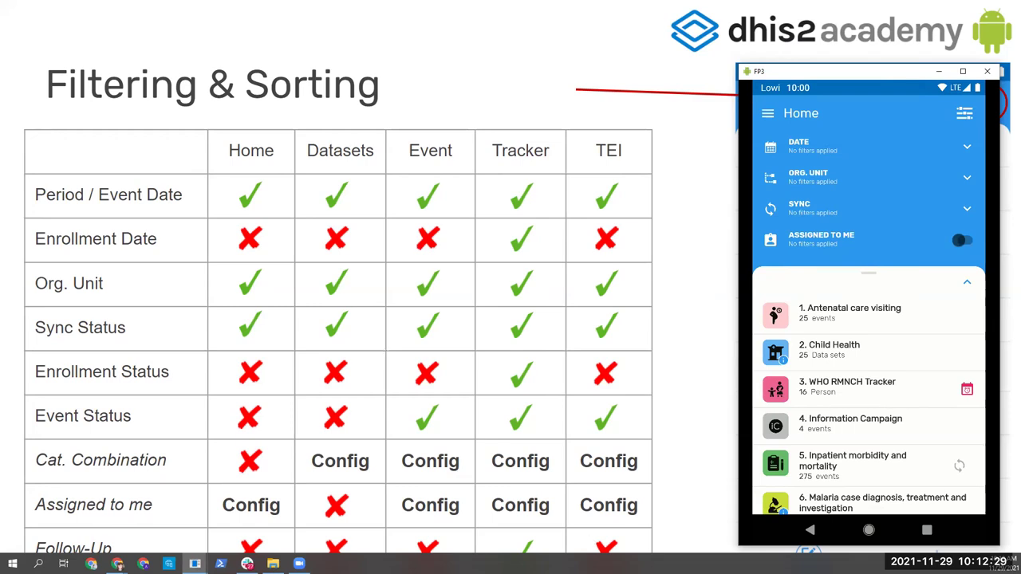
key("alt+Tab")
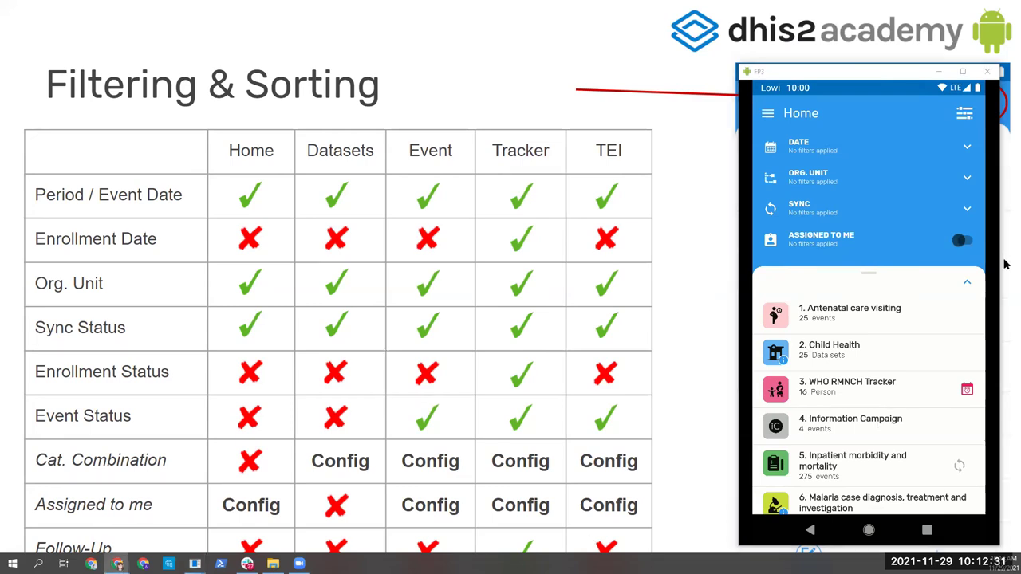
left_click(963, 71)
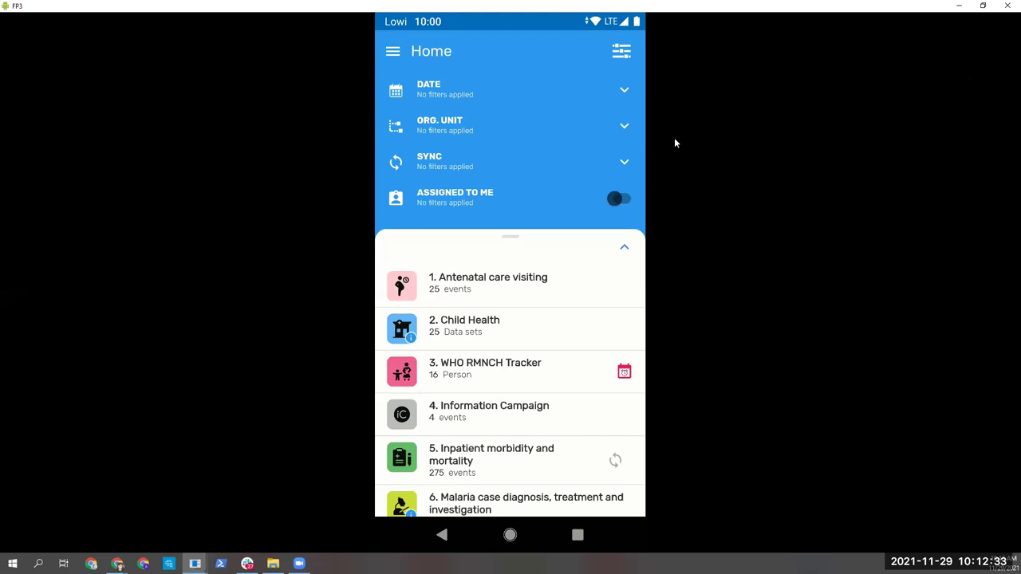
- Reopen the Home filters and look through the Date, Org. Unit and Sync options
left_click(621, 51)
key("alt+Tab")
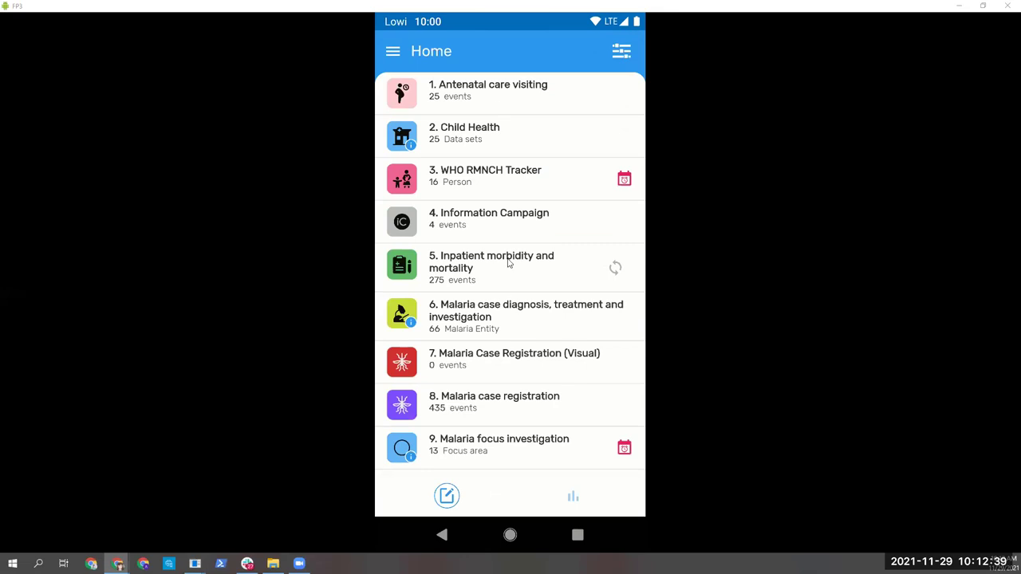
left_click(620, 53)
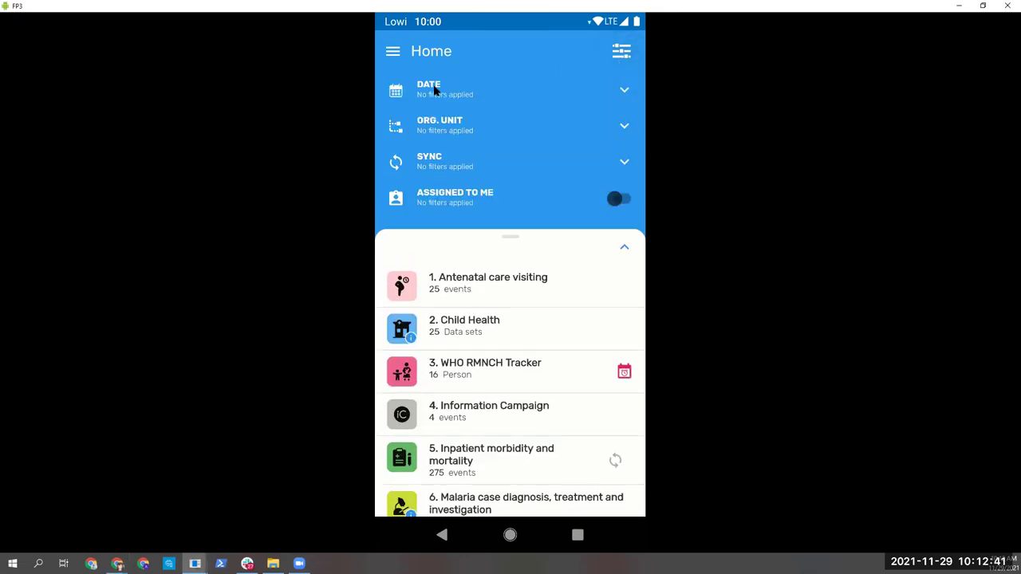
left_click(434, 90)
left_click(435, 90)
left_click(483, 126)
left_click(484, 126)
left_click(479, 154)
left_click(625, 163)
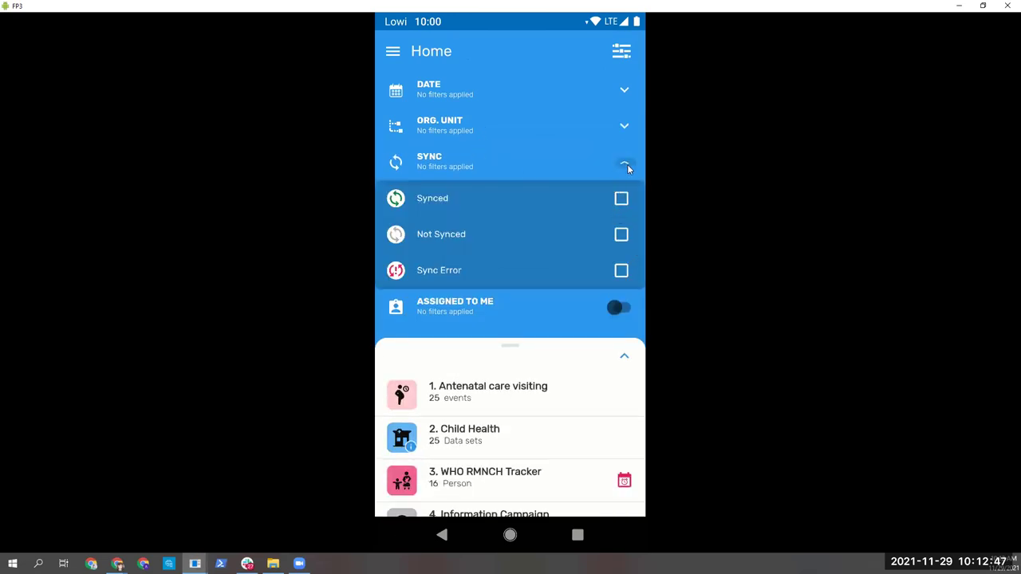
- Open the Child Health data set and show its available filters
left_click(465, 324)
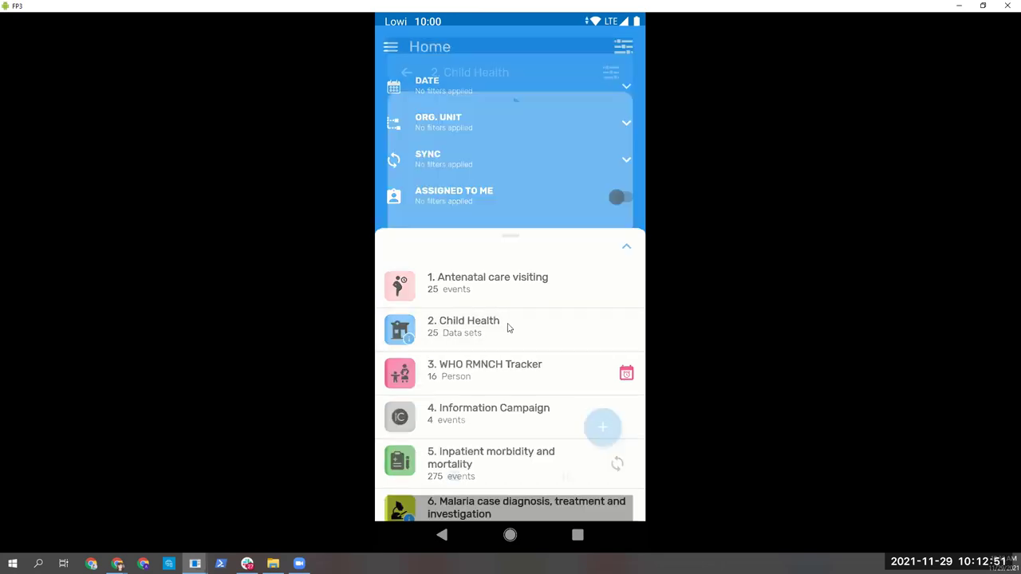
left_click(622, 50)
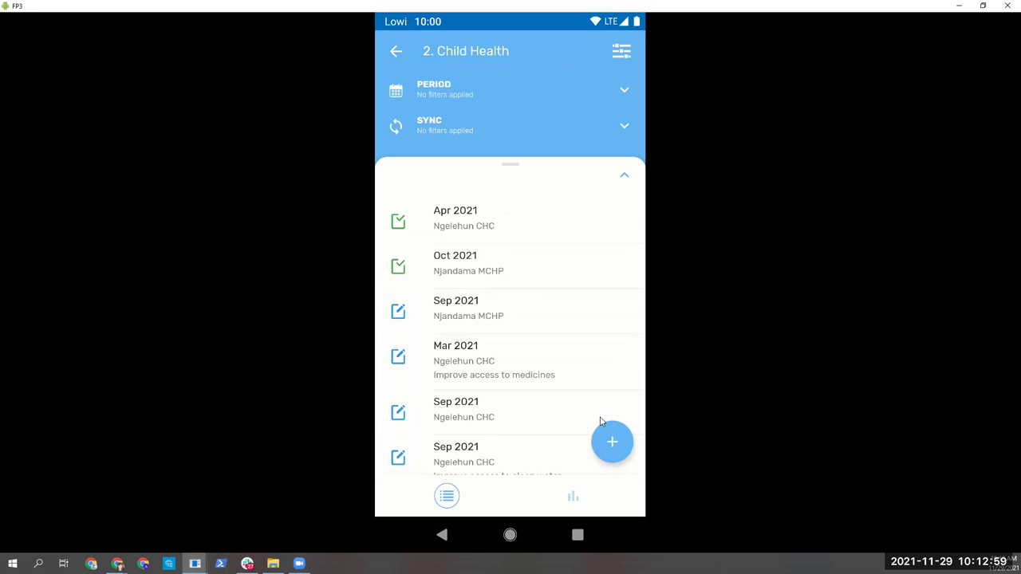
key("alt+Tab")
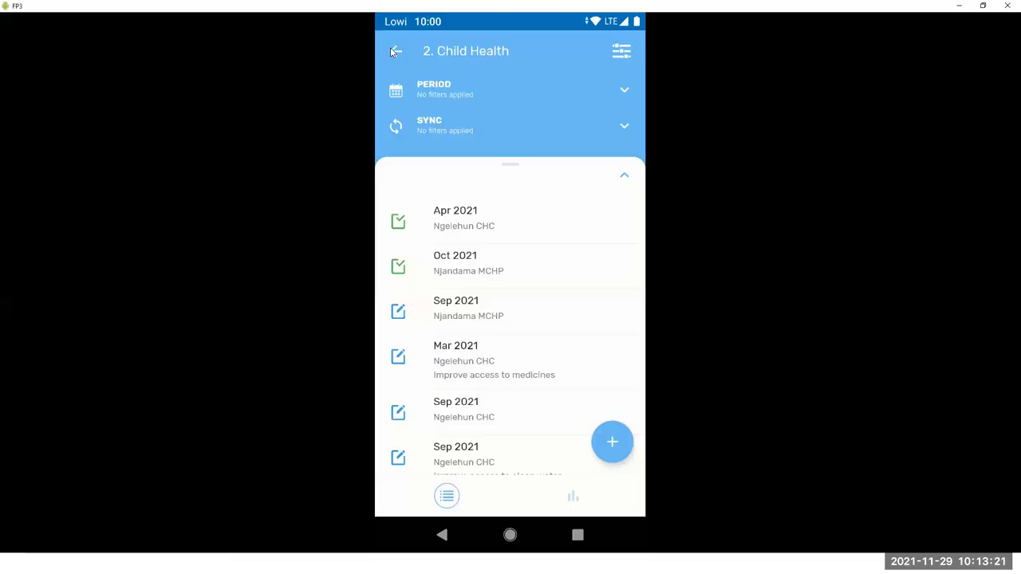
- Return to the Home screen and view the date filter's From - To calendar, clearing it without choosing dates
left_click(395, 51)
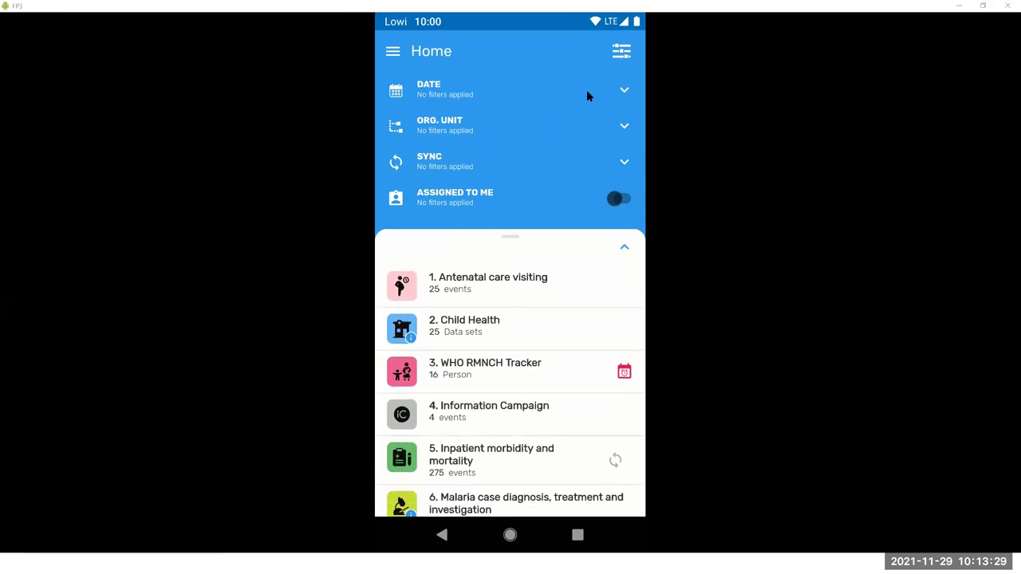
left_click(627, 90)
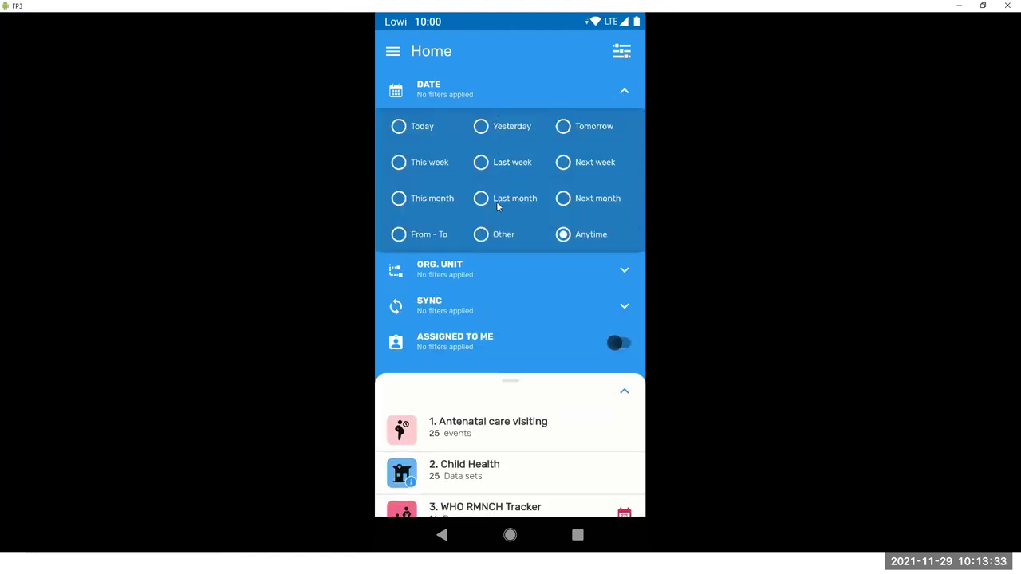
left_click(423, 236)
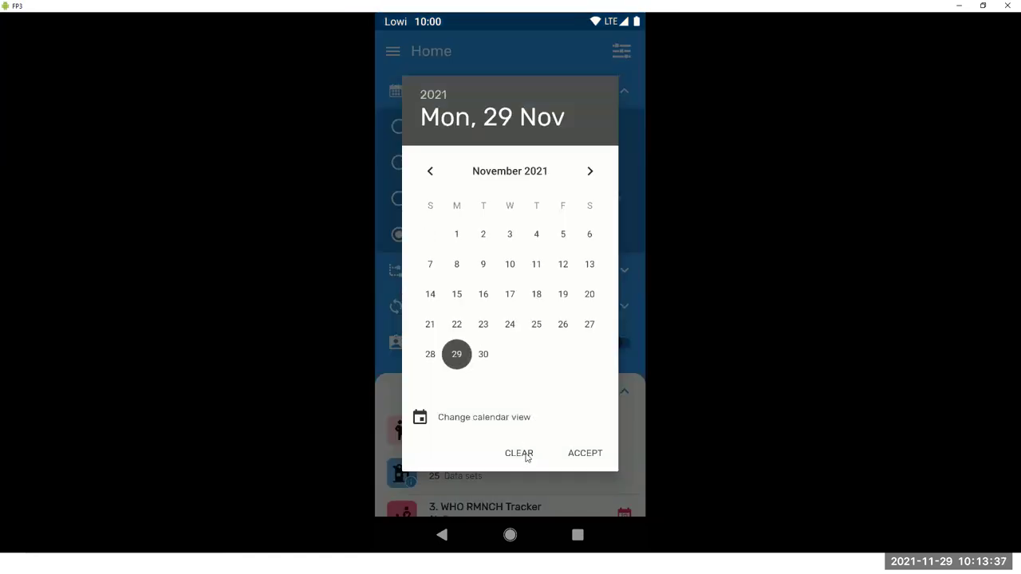
left_click(526, 455)
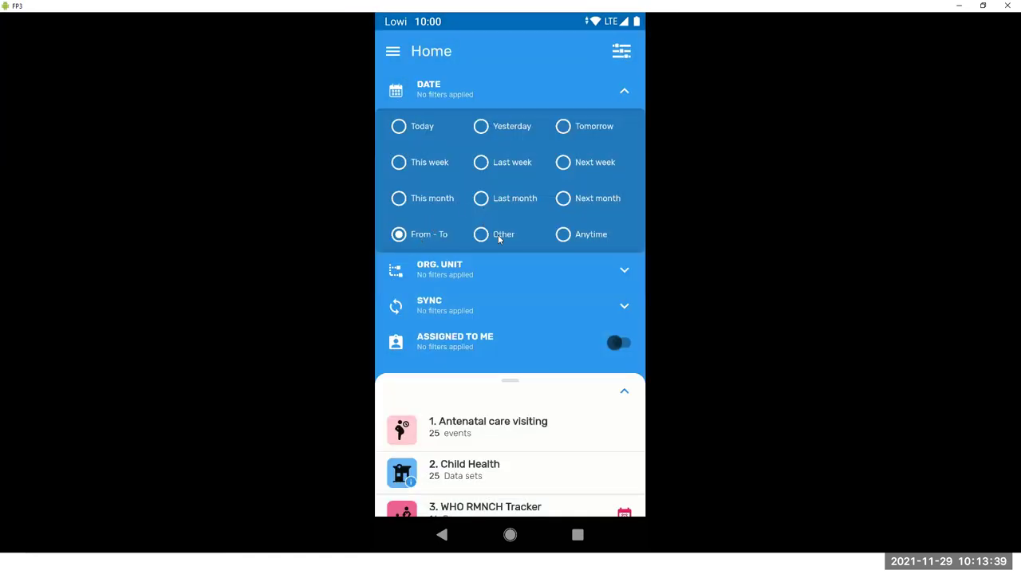
- Apply an Other date filter for the day 29 Nov 2021 and reset the date filter to Anytime
left_click(498, 238)
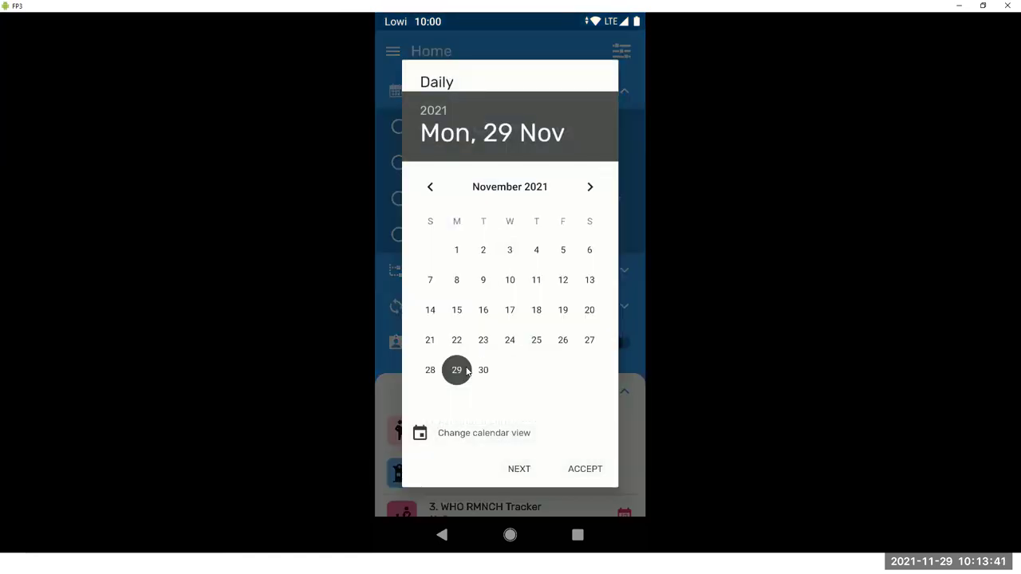
left_click(571, 472)
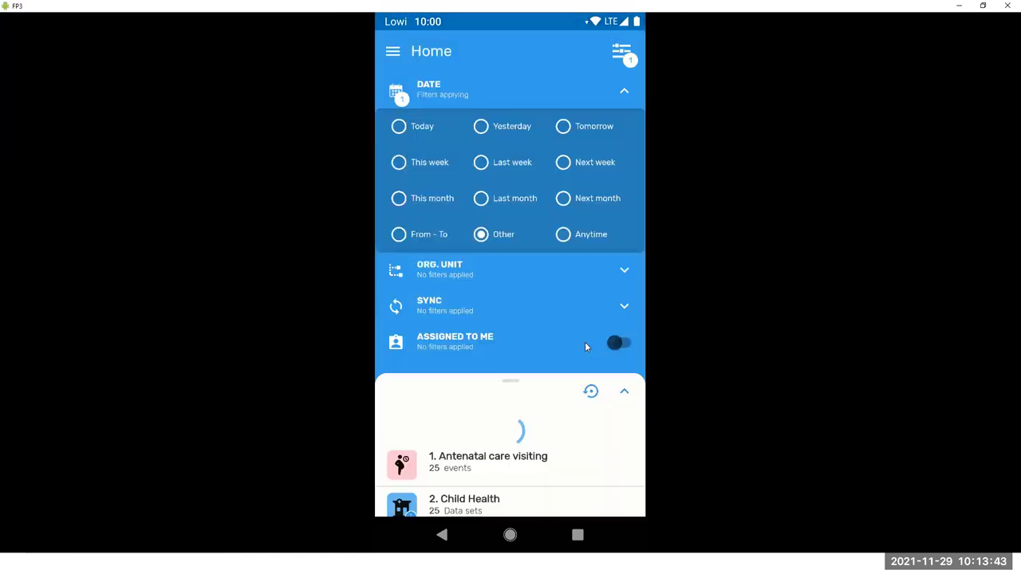
left_click(594, 233)
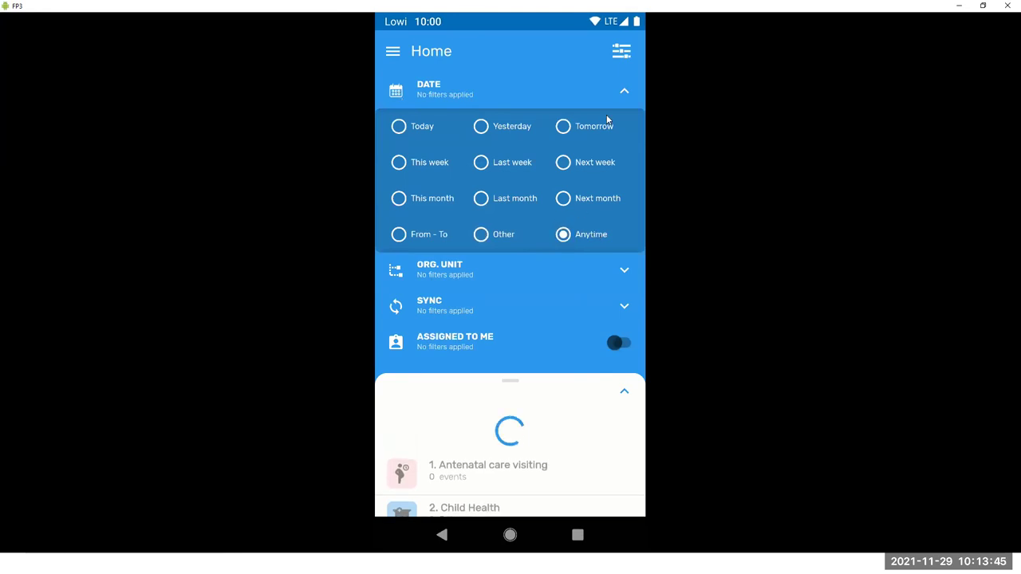
left_click(624, 91)
- Filter by the organisation unit Ngelehun CHC and remove it from the filter again
left_click(625, 126)
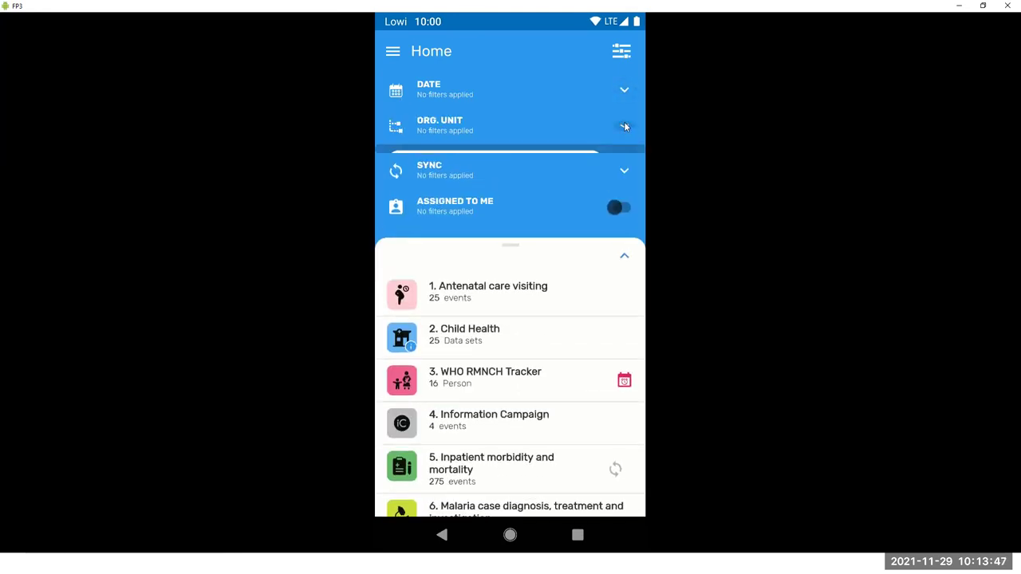
left_click(513, 163)
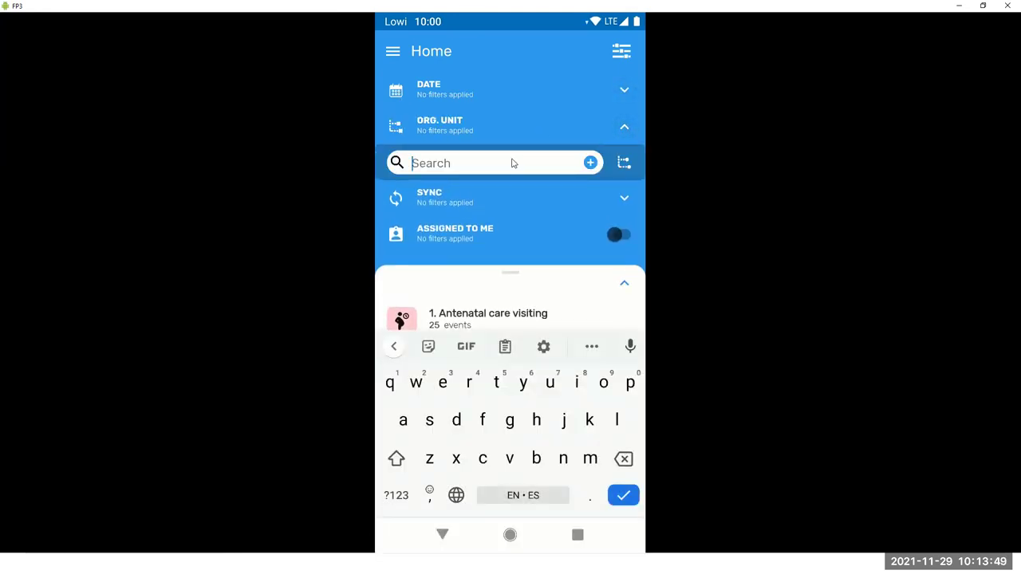
type("ngel")
left_click(472, 194)
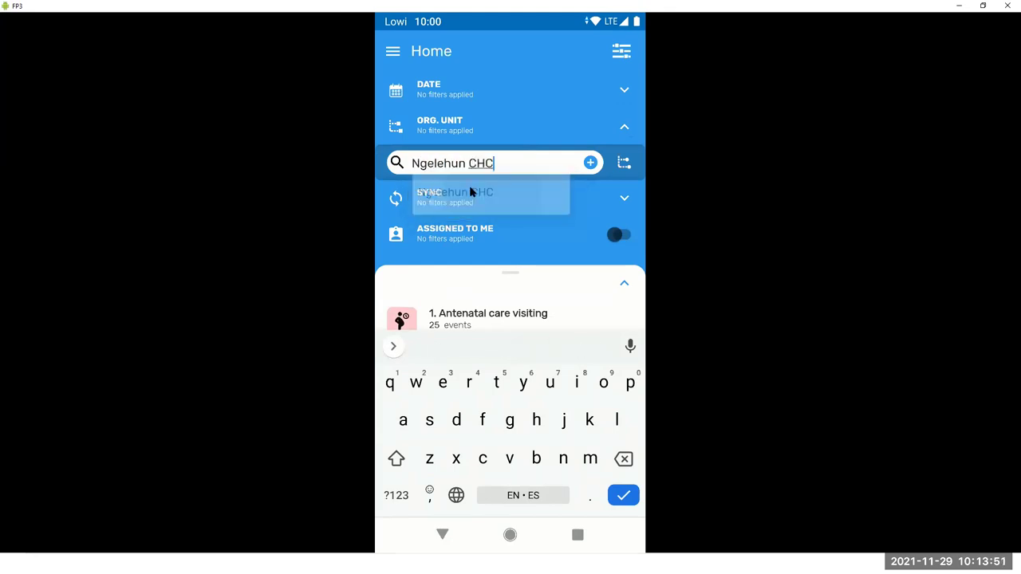
left_click(591, 163)
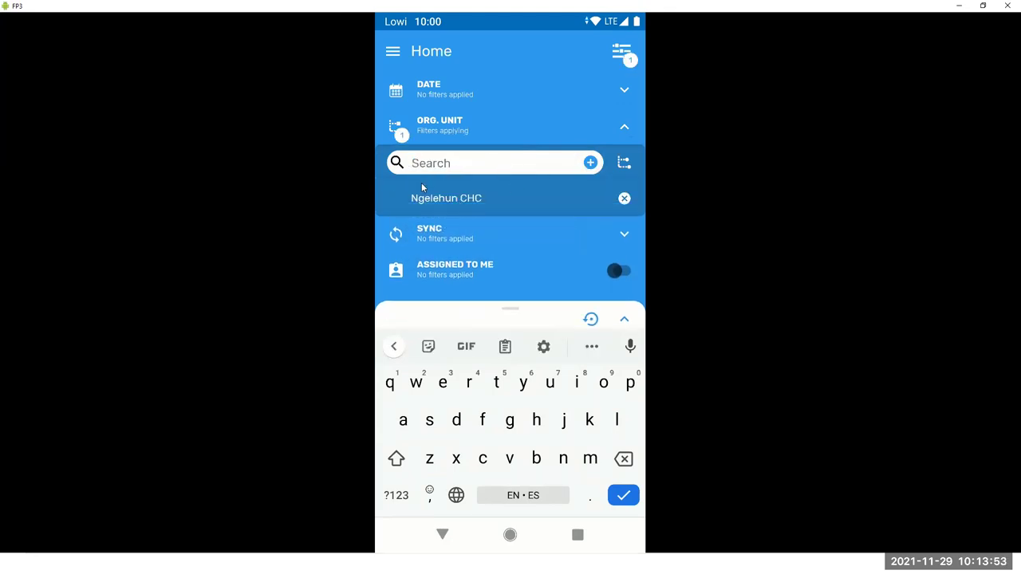
left_click(624, 198)
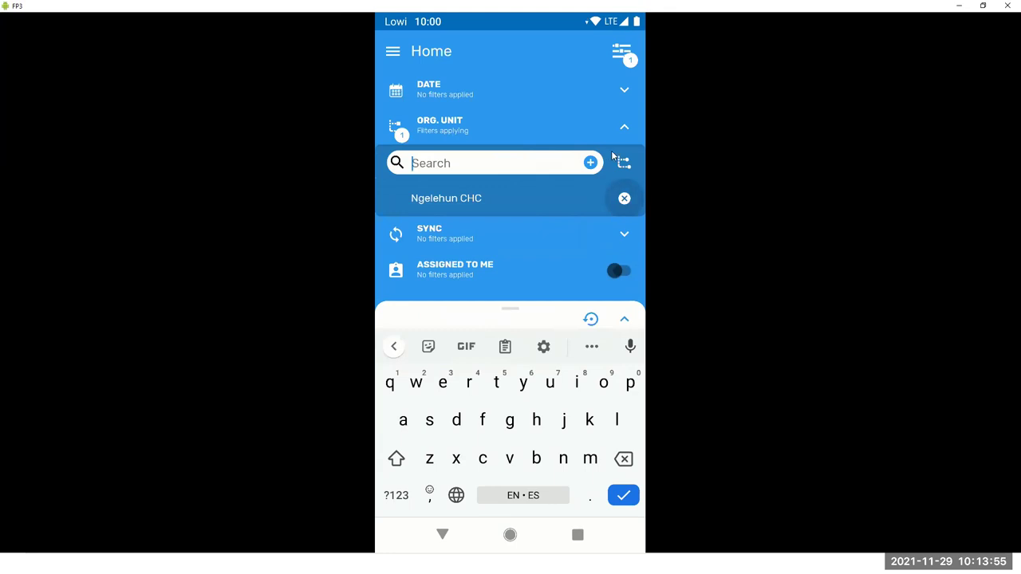
- View the organisation units under Badjia in the org. unit tree and cancel without selecting any
left_click(624, 163)
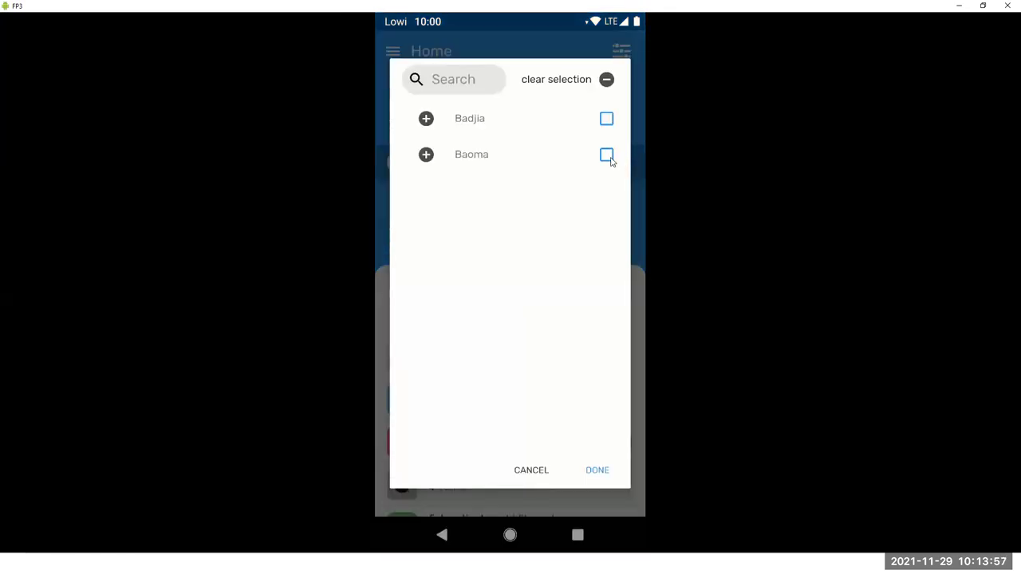
left_click(427, 119)
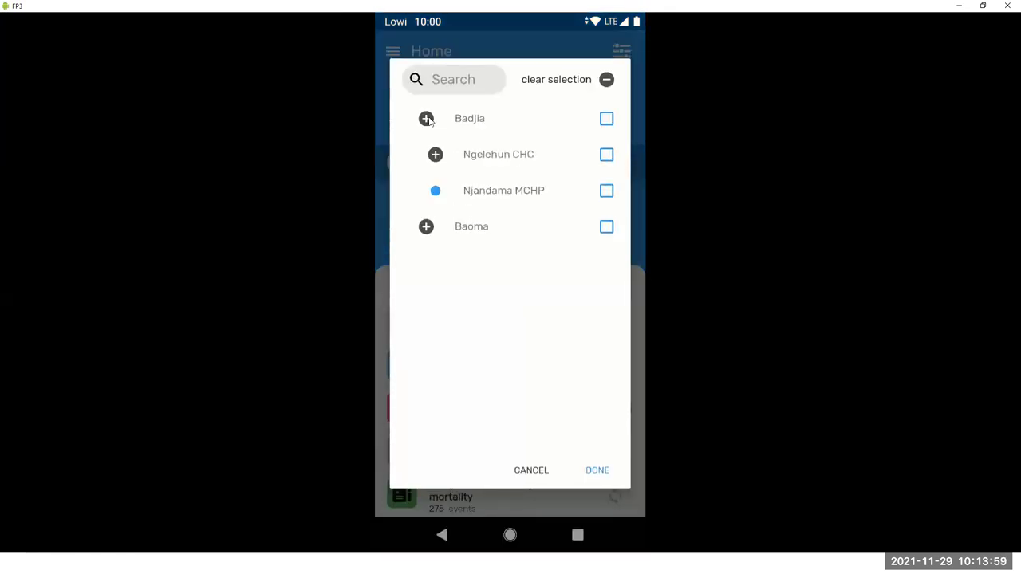
left_click(531, 470)
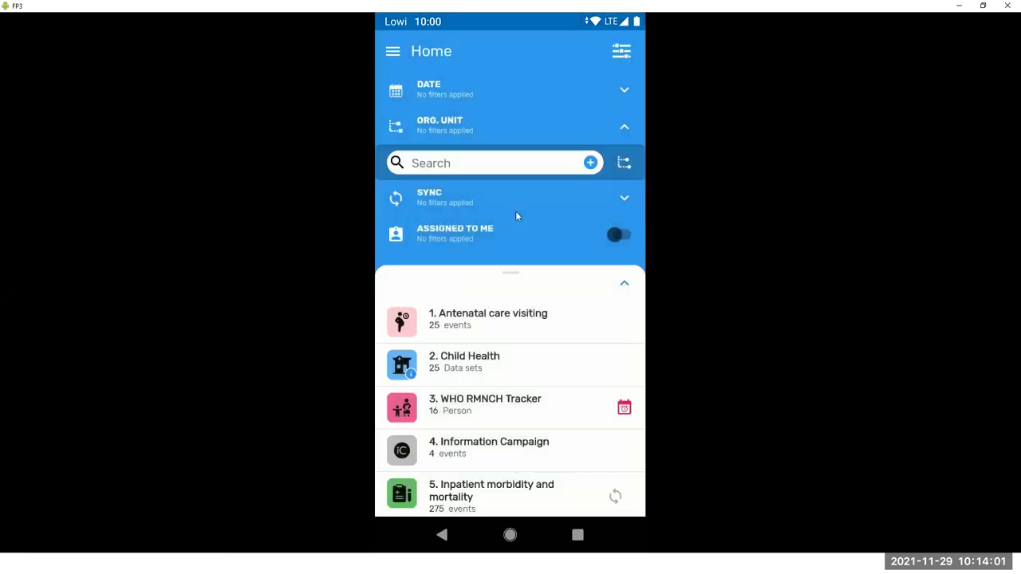
- Filter the Home list by the sync statuses Synced and Not Synced, and clear both again
left_click(617, 197)
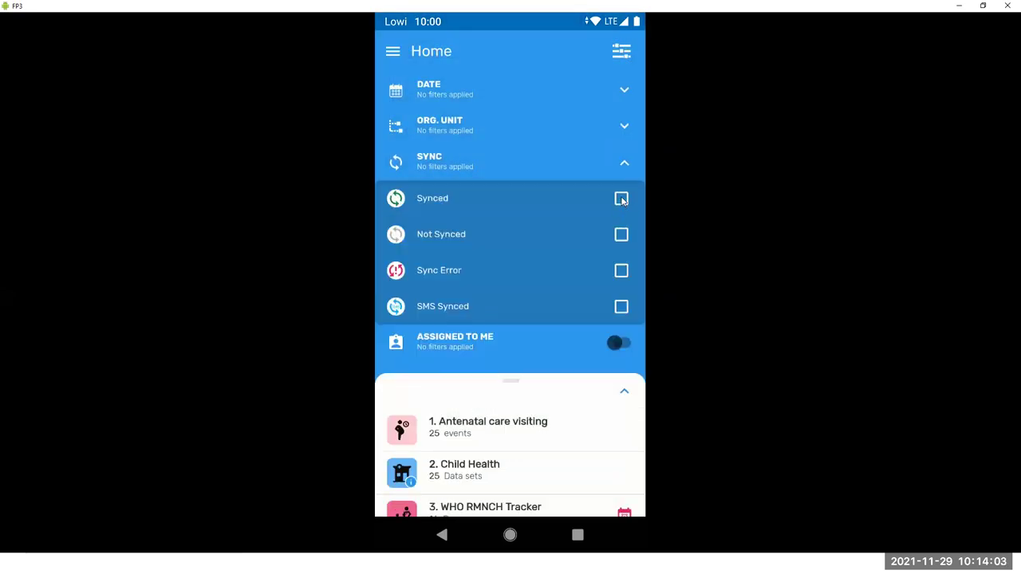
left_click(622, 198)
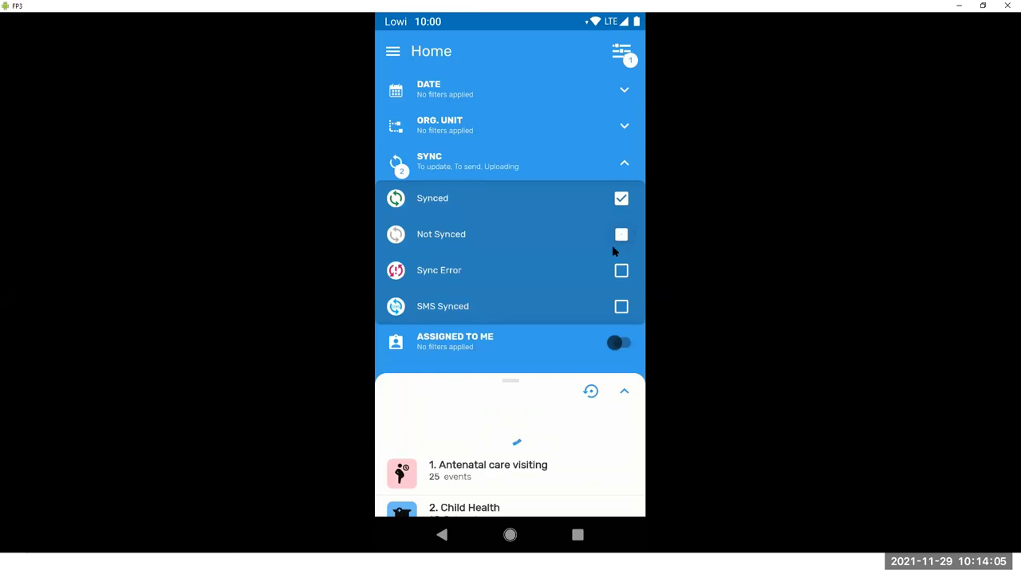
left_click(613, 249)
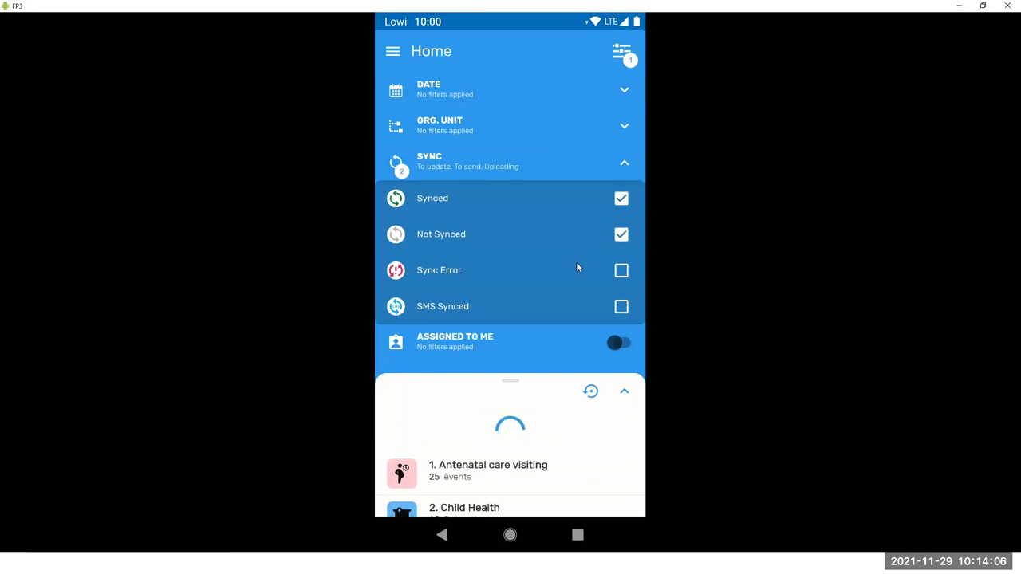
left_click(621, 199)
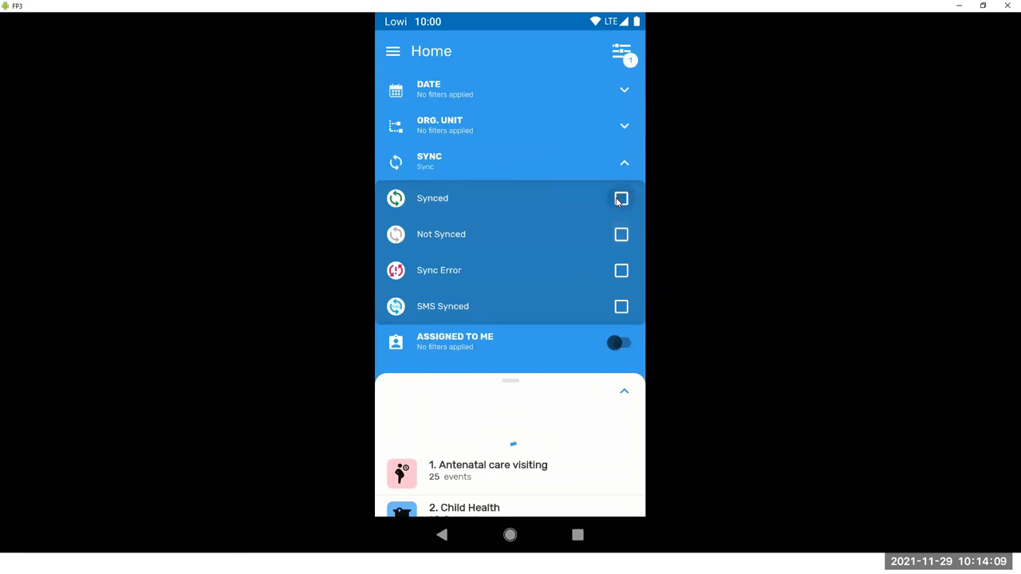
left_click(621, 199)
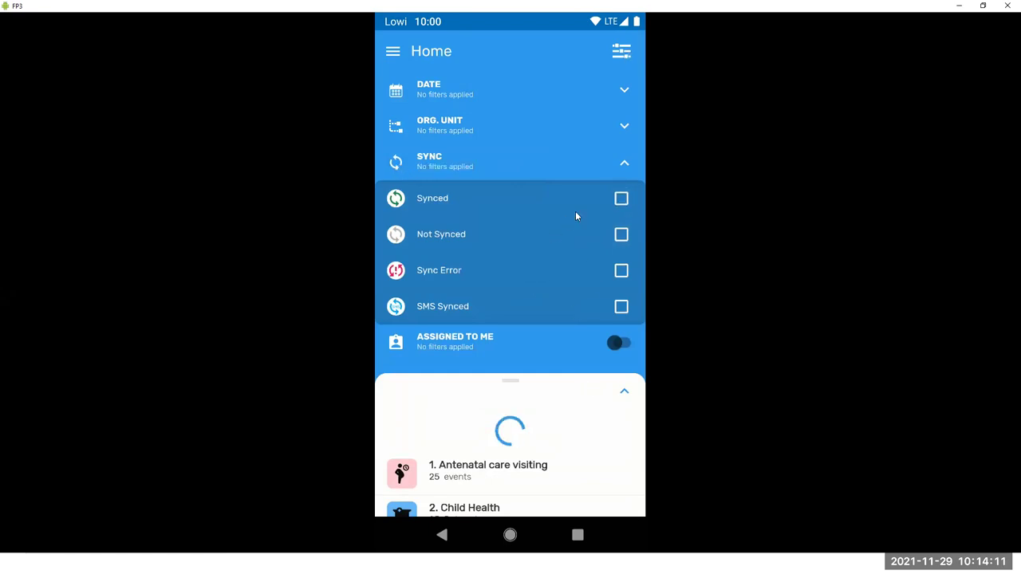
- Filter the Home list by the Sync Error status, clear it, and collapse the sync filter options
left_click(621, 271)
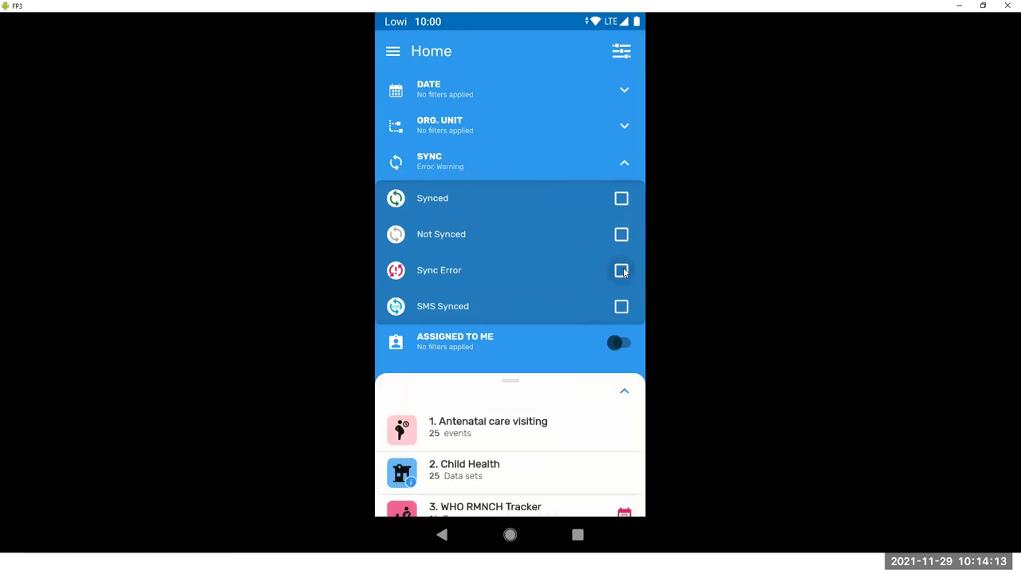
left_click(621, 271)
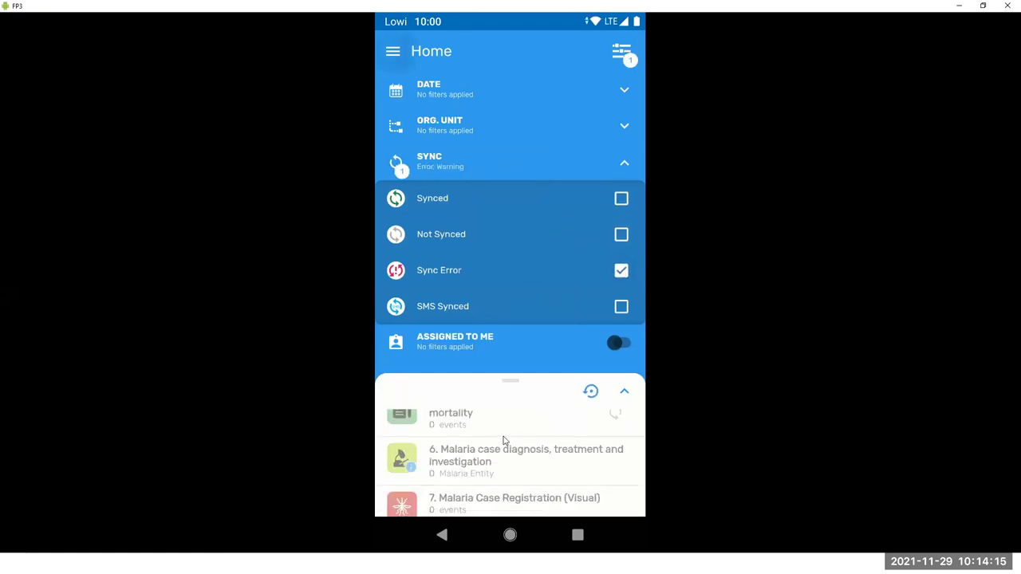
left_click(622, 272)
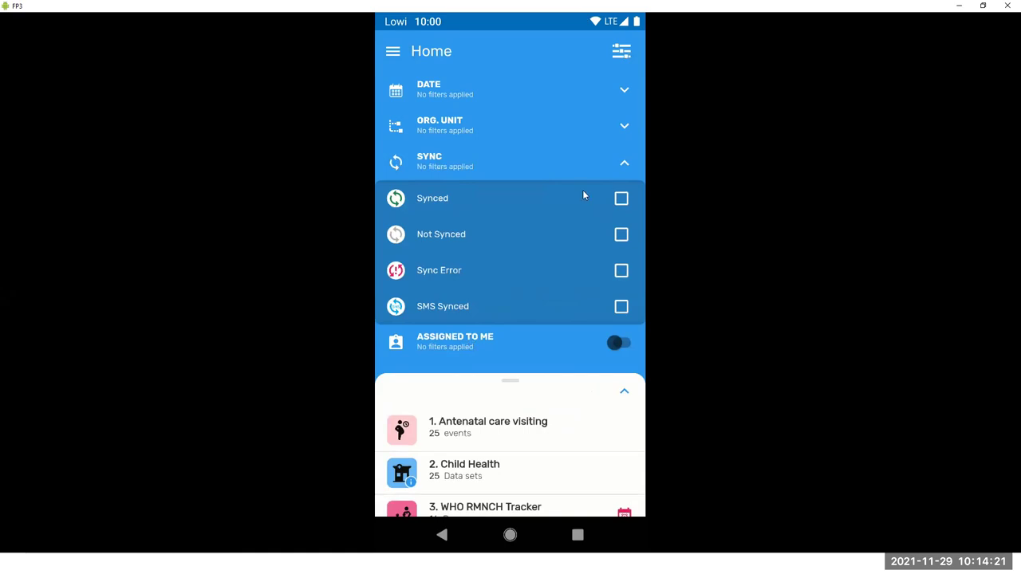
left_click(625, 164)
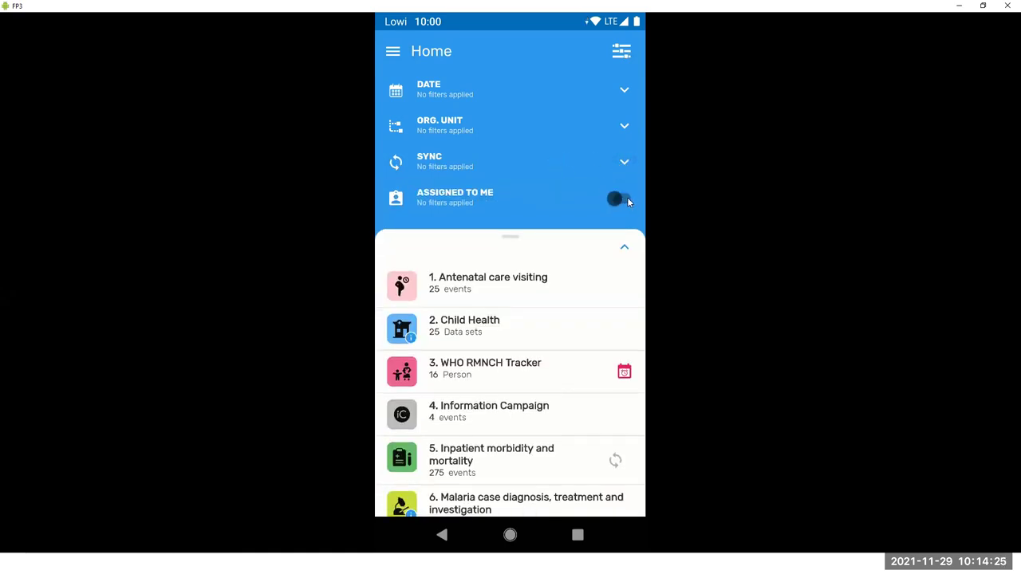
- Turn the Assigned to me filter on and off again, and hide the Home filters
left_click(627, 199)
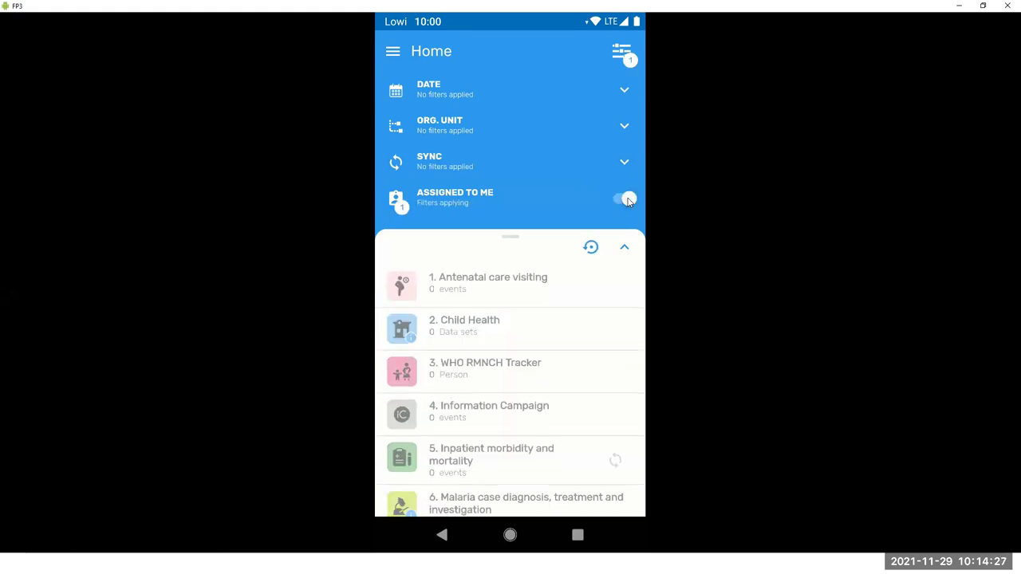
left_click(625, 200)
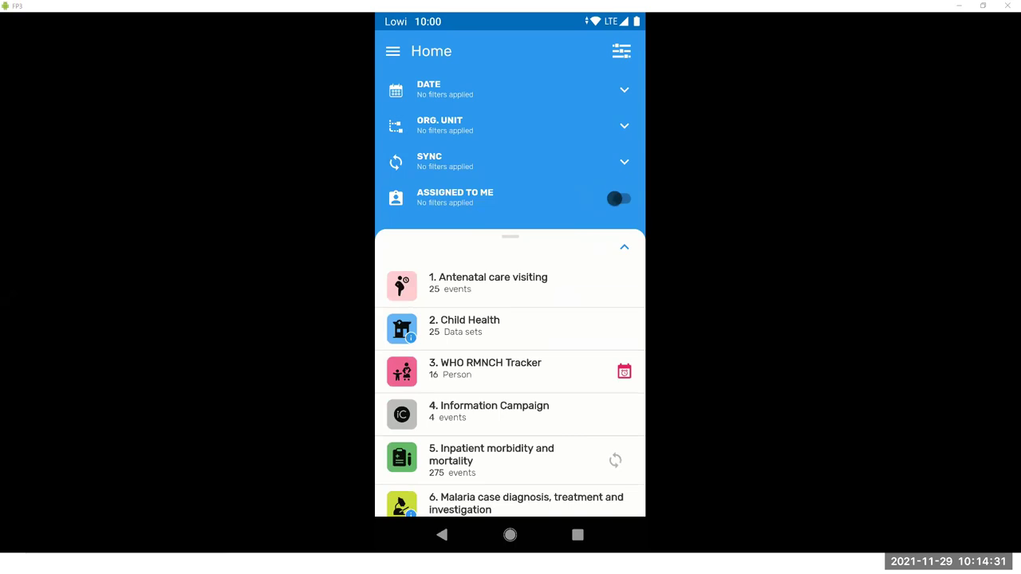
left_click(620, 51)
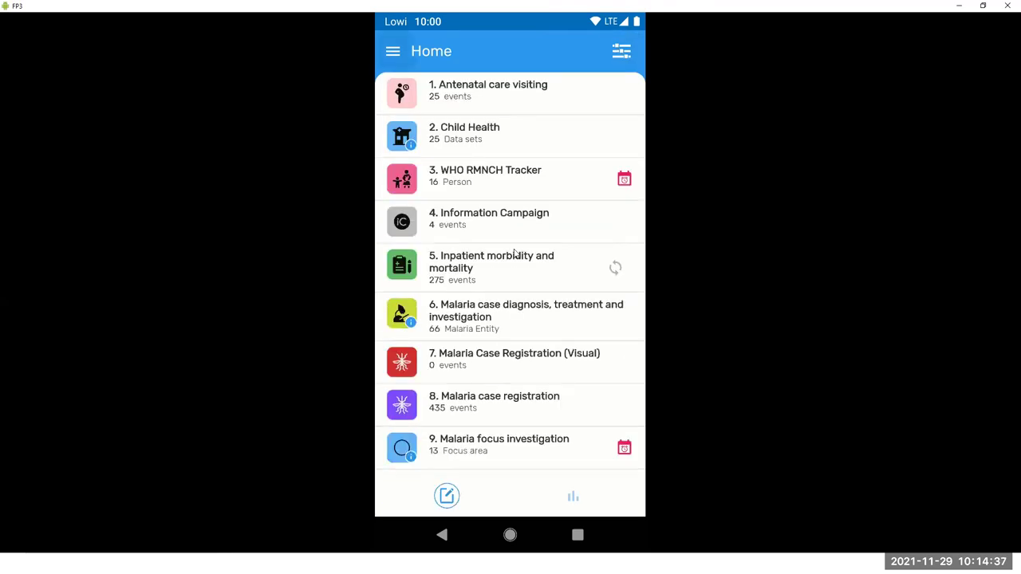
- Open the program 8. Malaria case registration and show its event filters
scroll(515, 253, "down", 2)
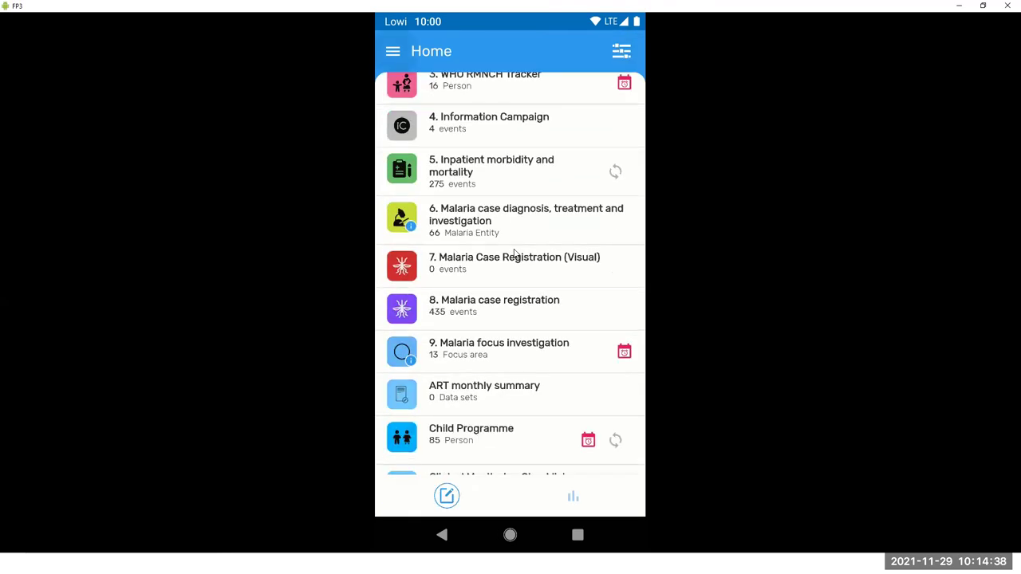
left_click(480, 310)
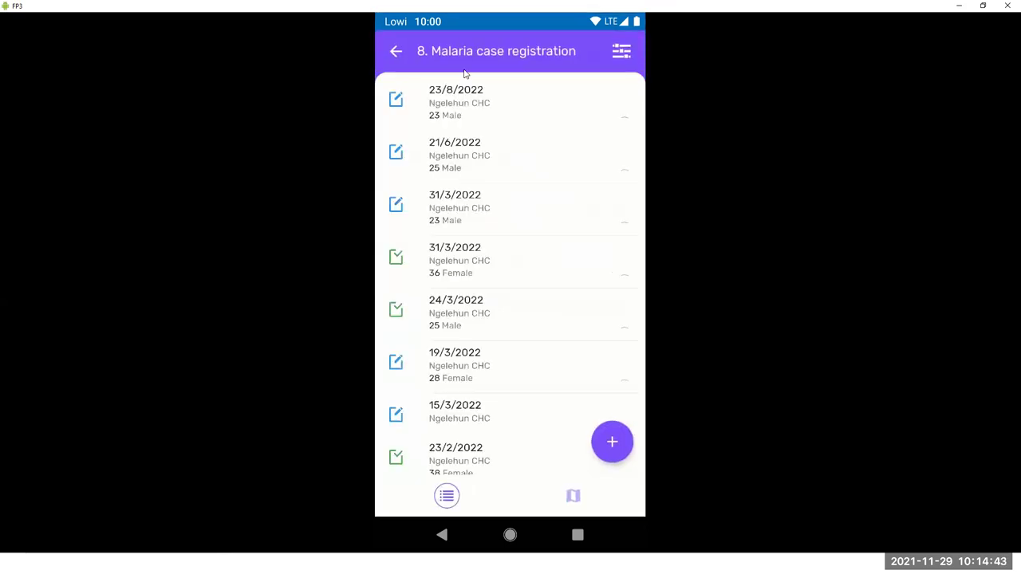
left_click(622, 51)
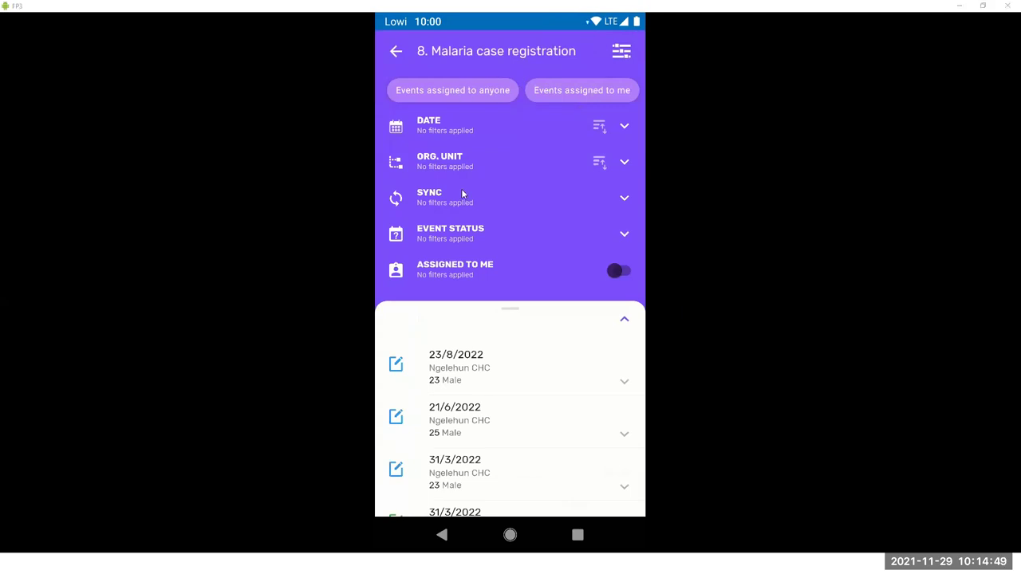
- Switch to the presentation, view the Working Lists slide, and return to the mirrored Android app
key("alt+Tab")
key("Right")
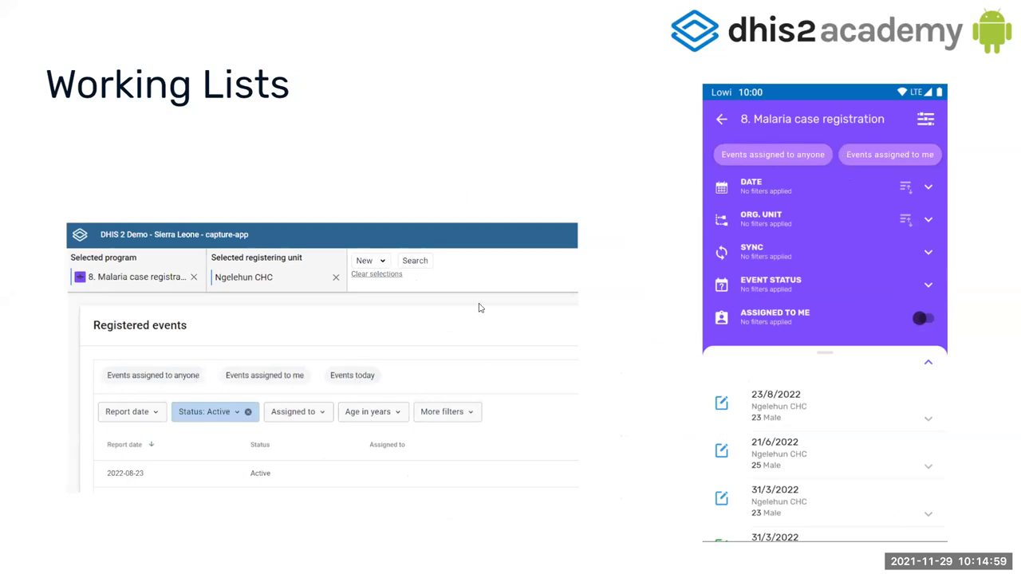
key("alt+Tab")
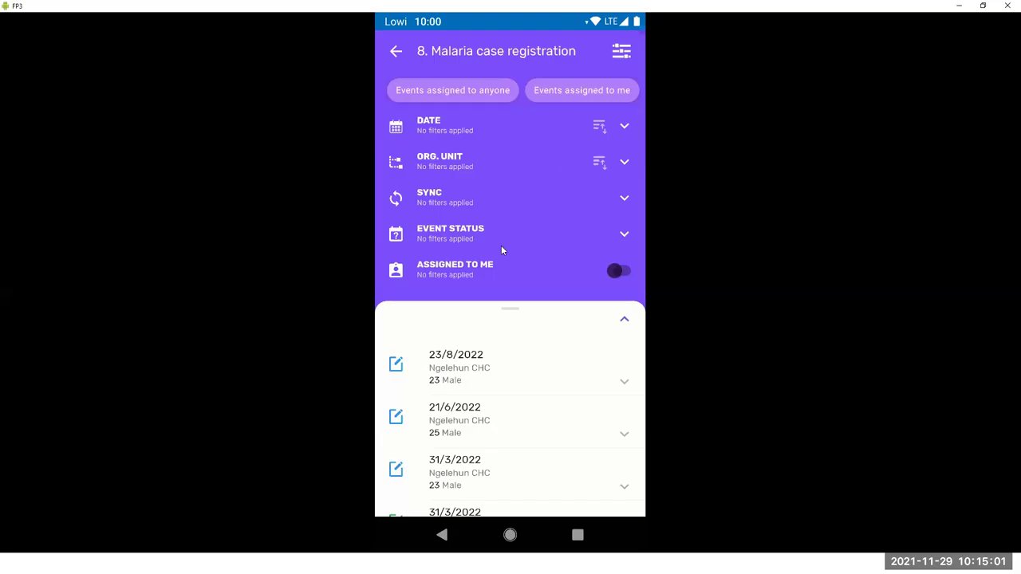
- Apply and remove the Events today working list, and do the same with Events assigned to anyone
scroll(586, 86, "right", 2)
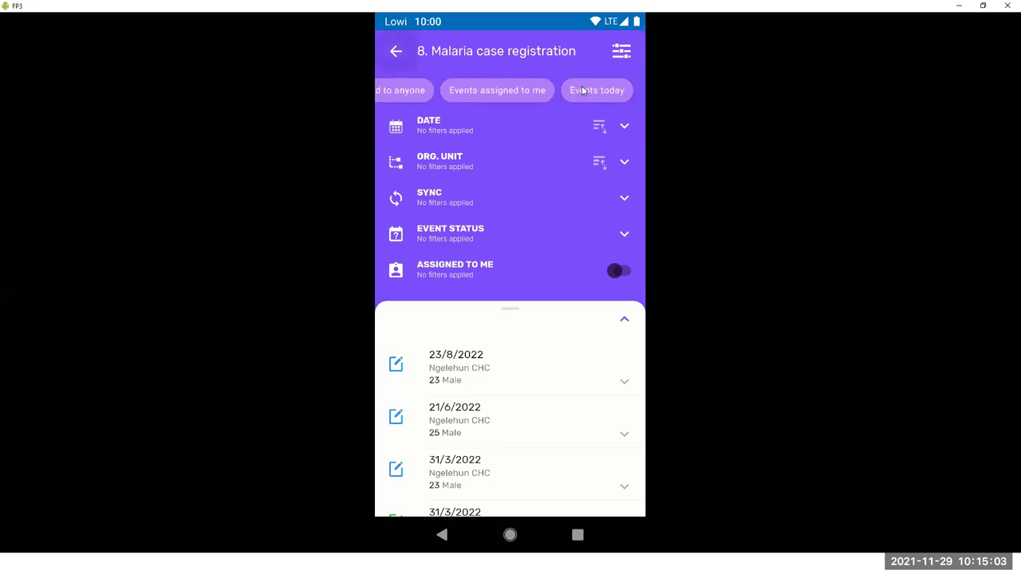
left_click(586, 93)
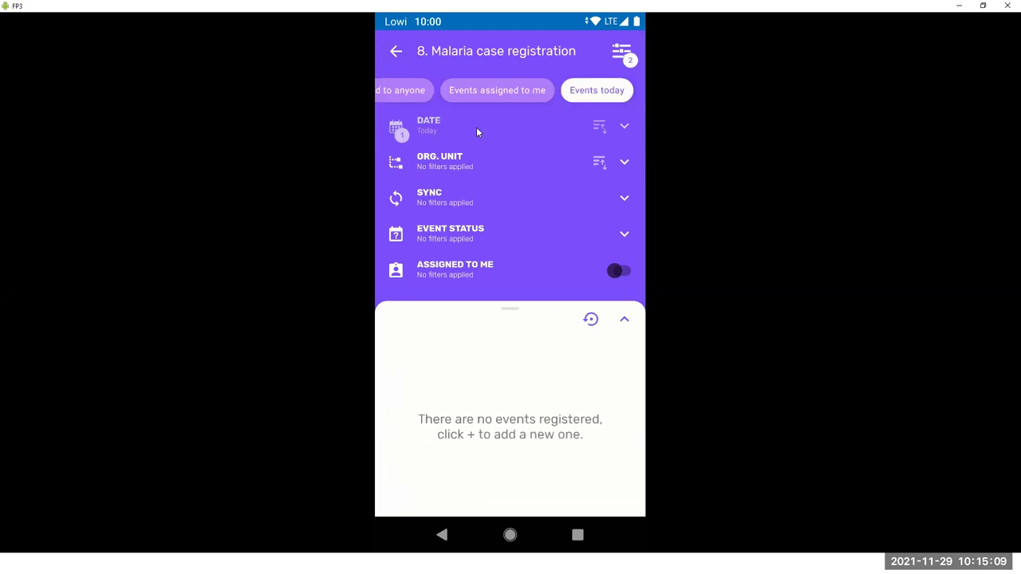
left_click(603, 90)
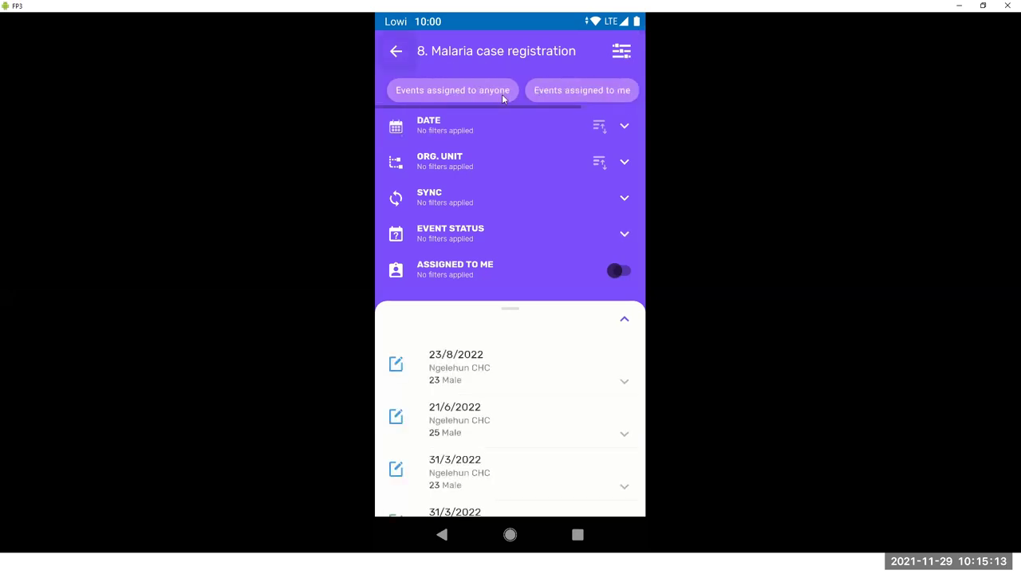
left_click(478, 90)
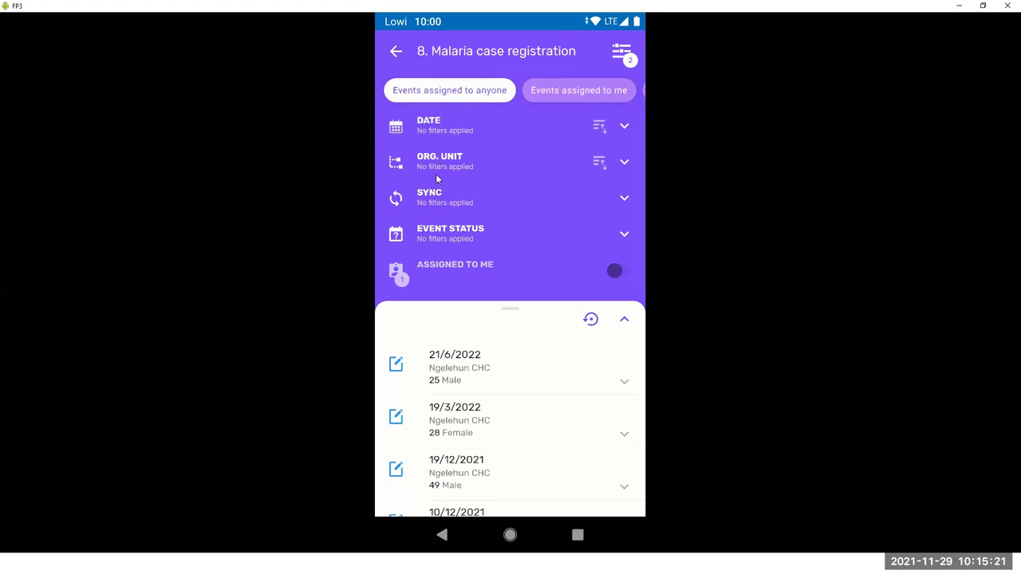
left_click(459, 90)
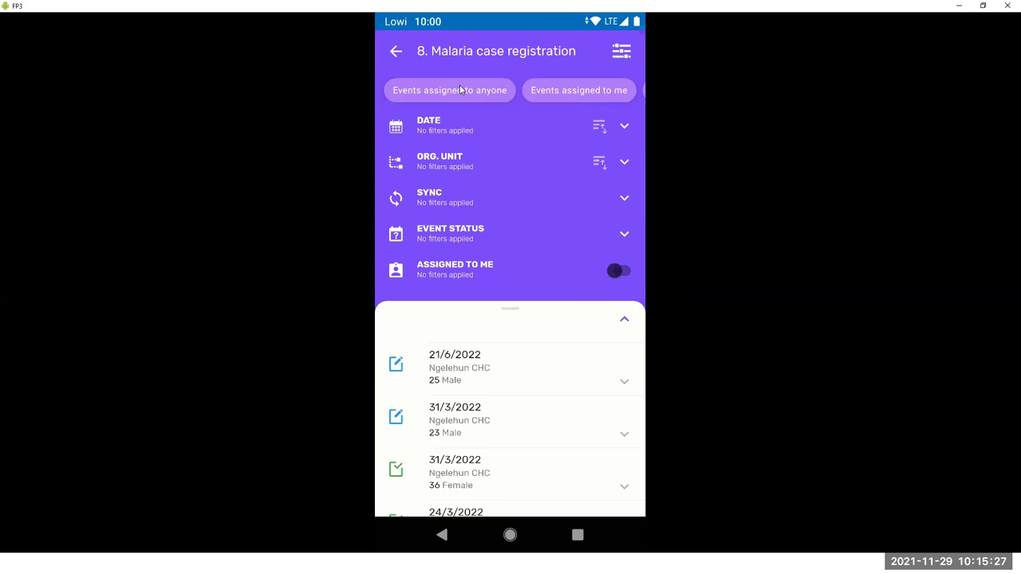
- Return to the Home screen's program list and open the Home analytics
left_click(396, 51)
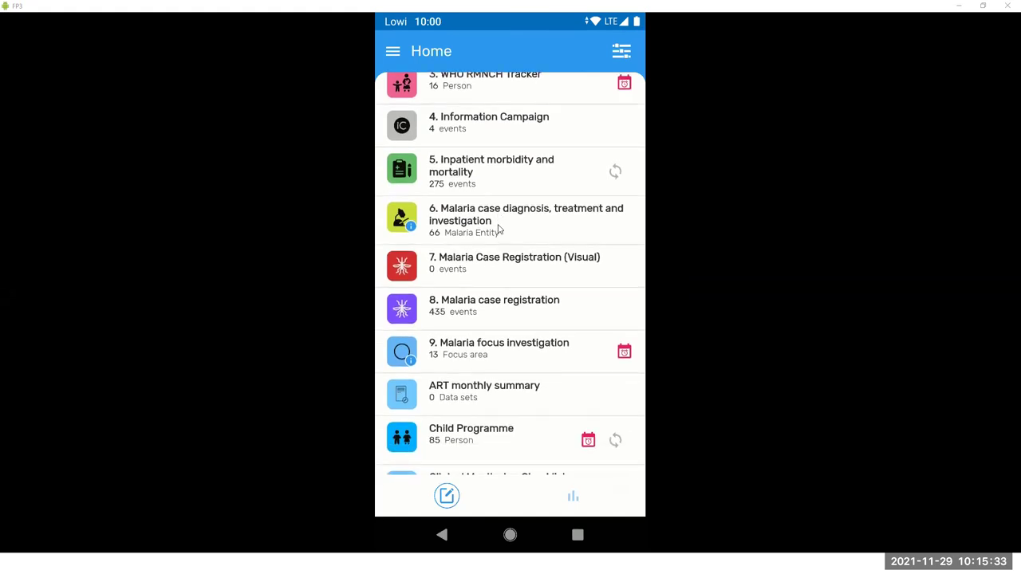
scroll(499, 230, "up", 3)
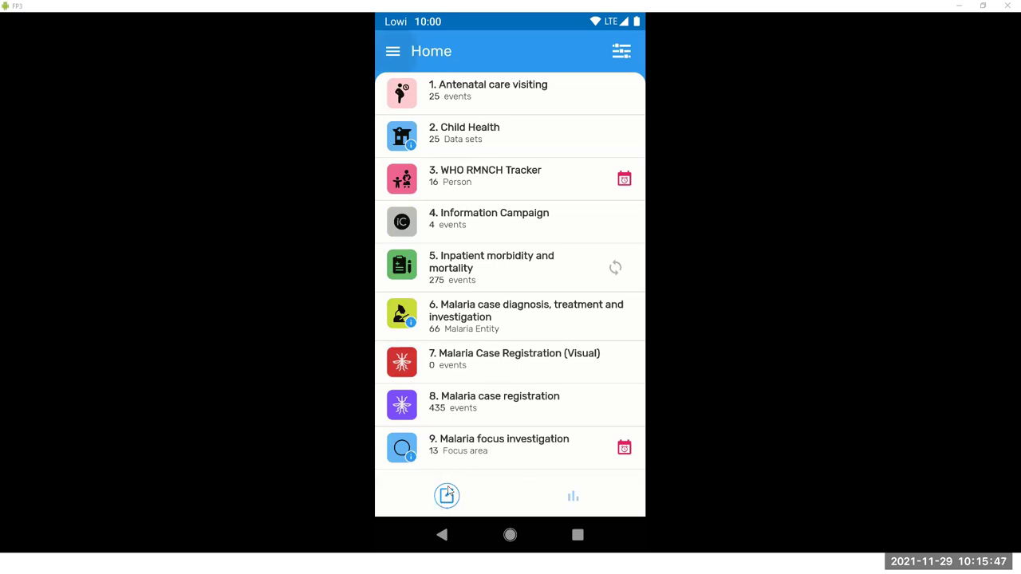
left_click(575, 499)
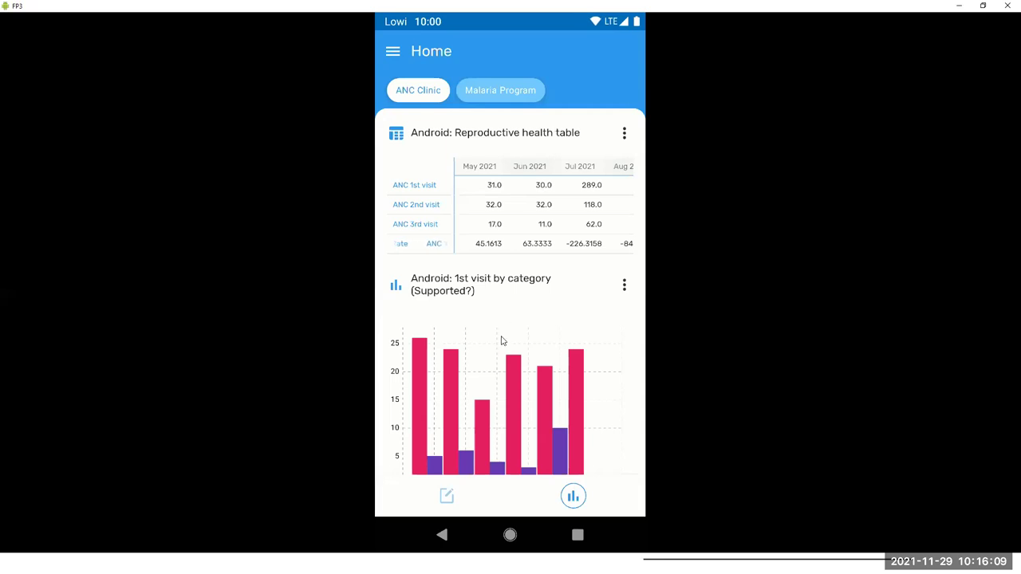
- Look through the ANC Clinic visualizations and switch to the Malaria Program dashboard
scroll(502, 342, "down", 5)
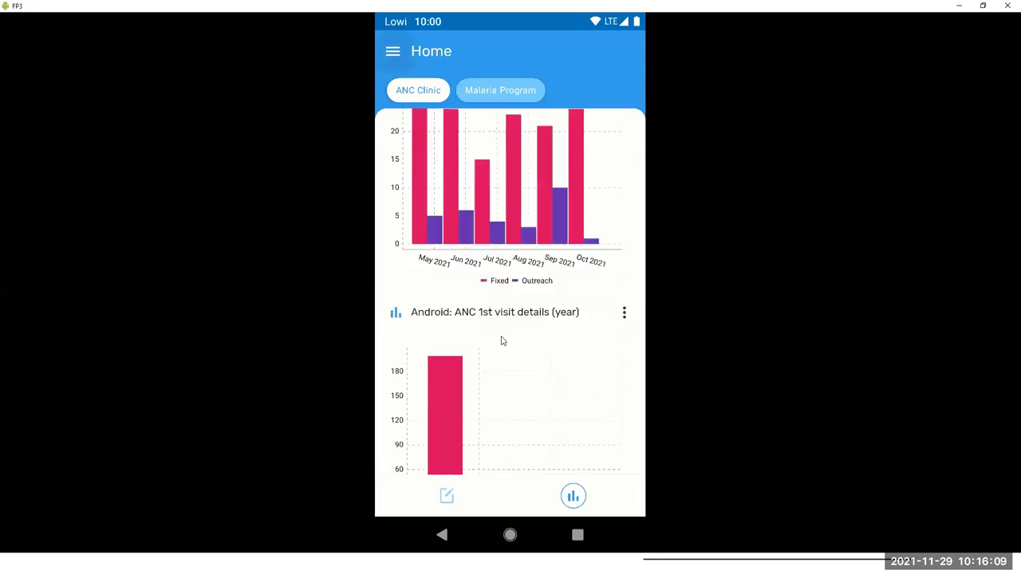
scroll(500, 338, "up", 10)
left_click(518, 91)
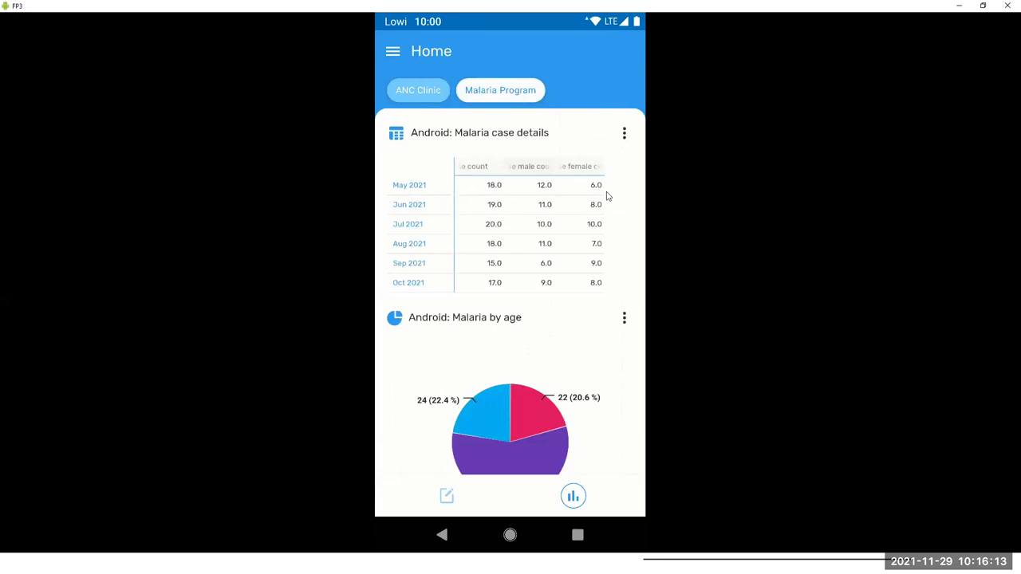
- Display the Android: Malaria case details table as a line chart and switch it to a bar chart
left_click(624, 134)
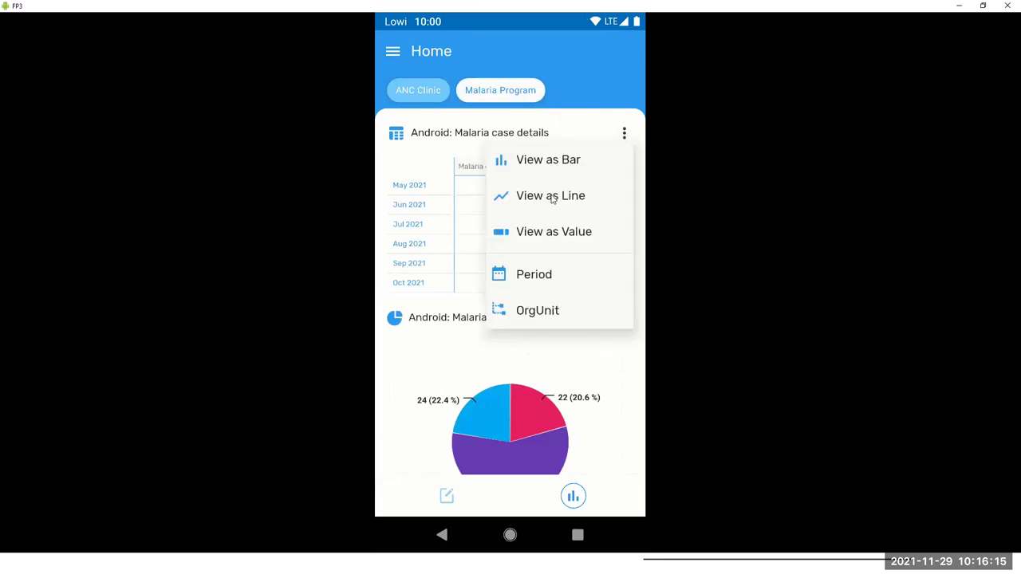
left_click(552, 197)
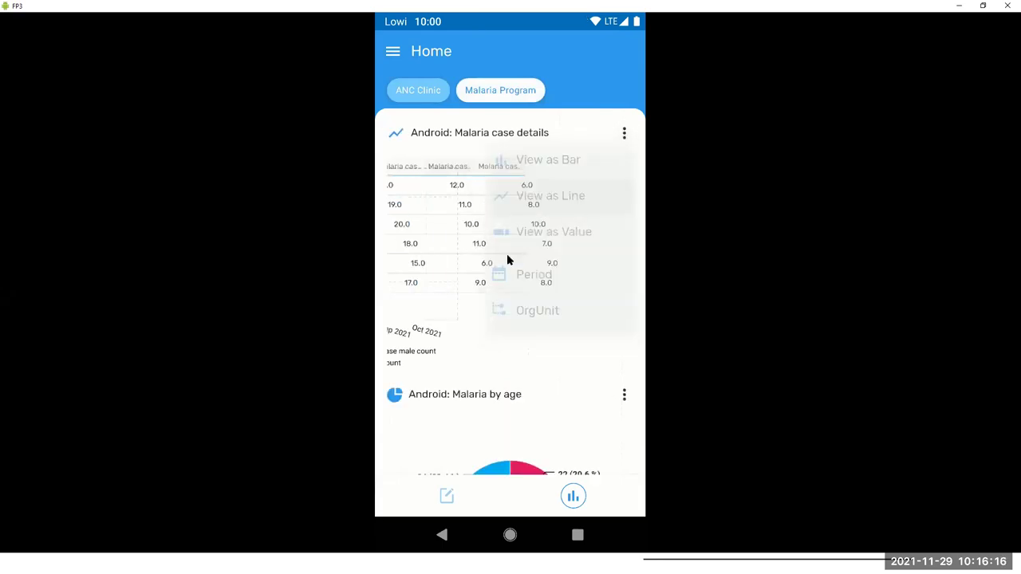
left_click(624, 136)
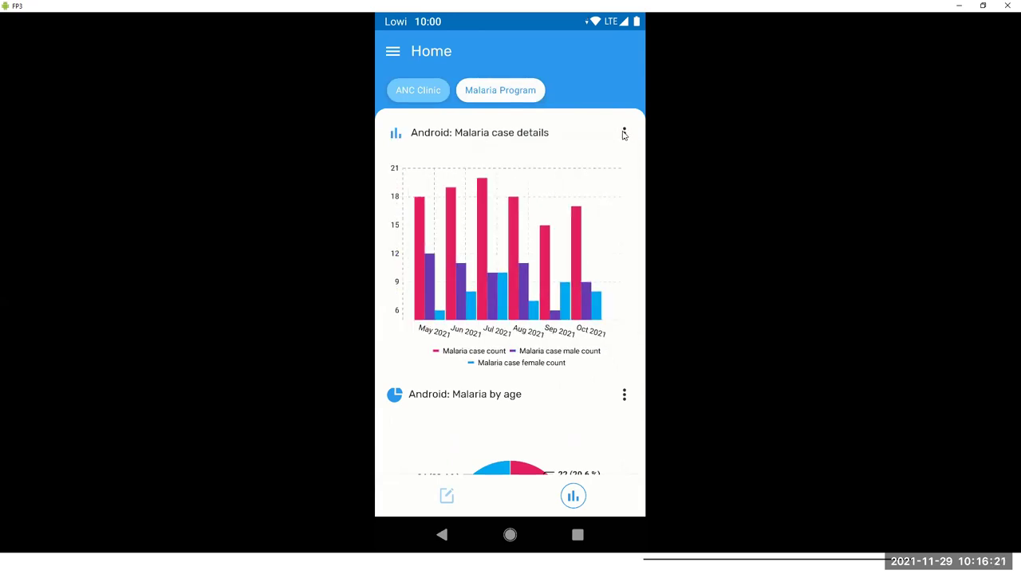
- Set the period of the Malaria case details chart to the weekly option Last 4 Weeks
left_click(624, 134)
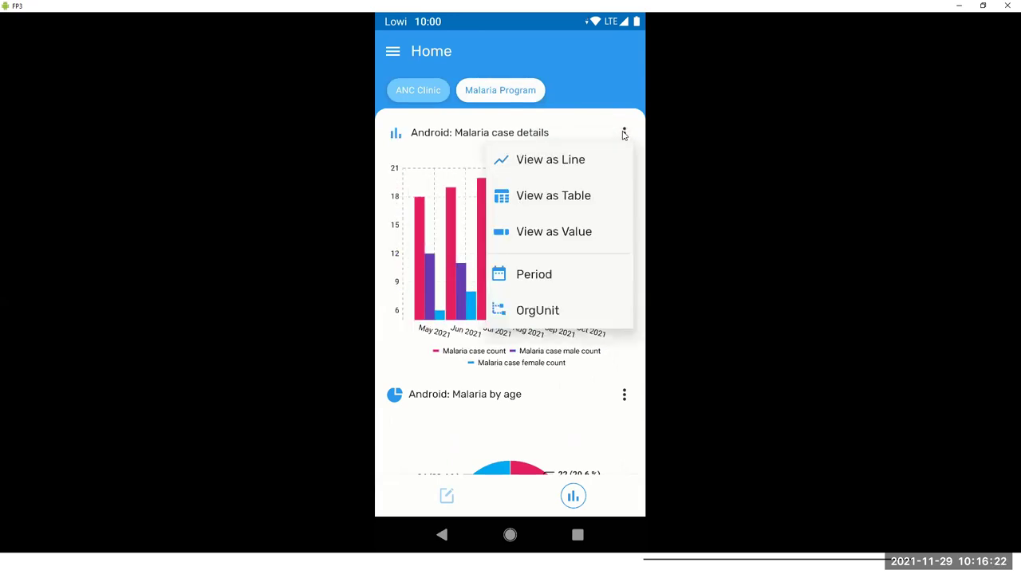
left_click(559, 277)
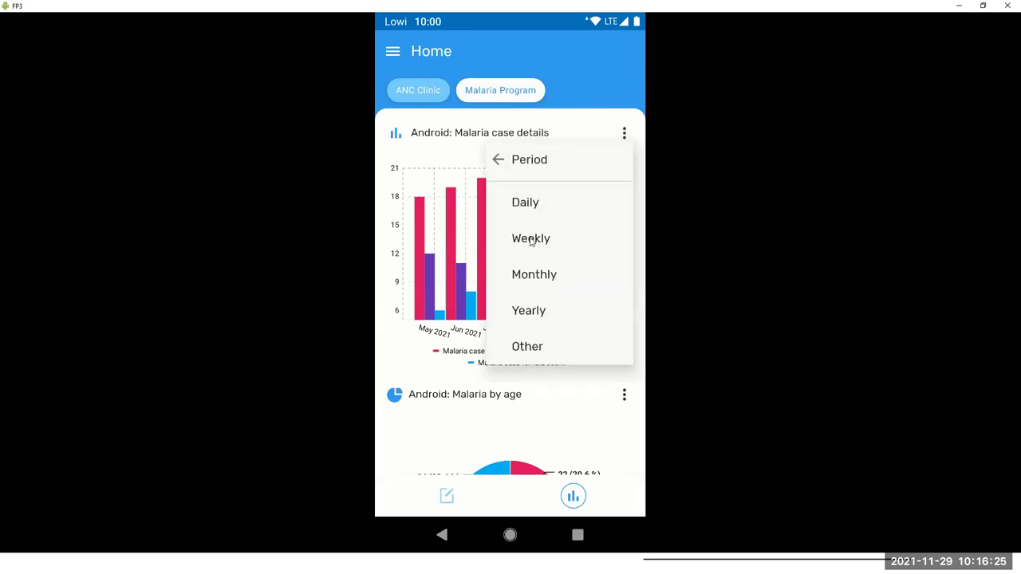
left_click(531, 241)
left_click(547, 278)
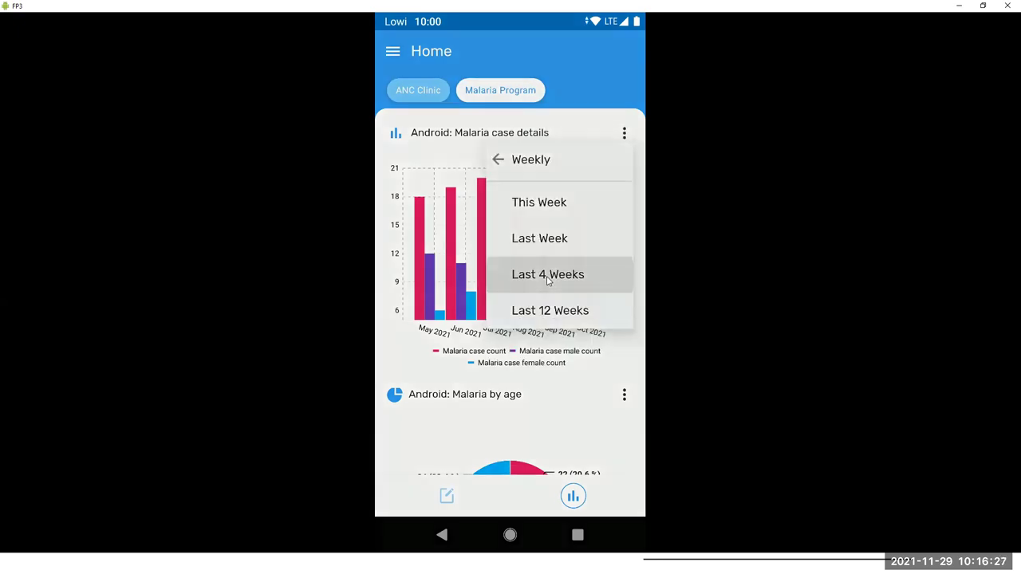
left_click(598, 500)
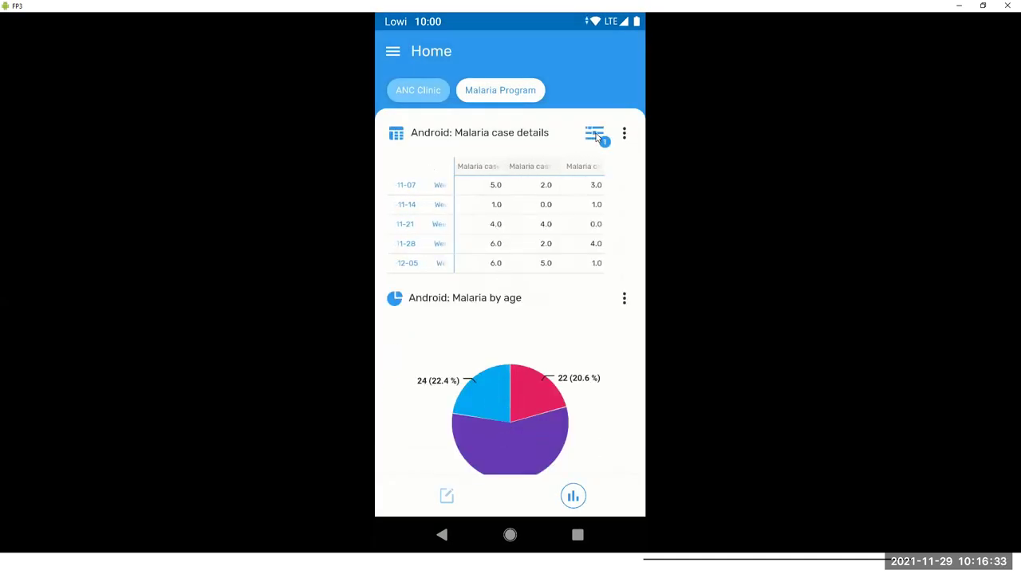
- Display the Android: Malaria case details table as a line chart and switch it back to a table
left_click(626, 136)
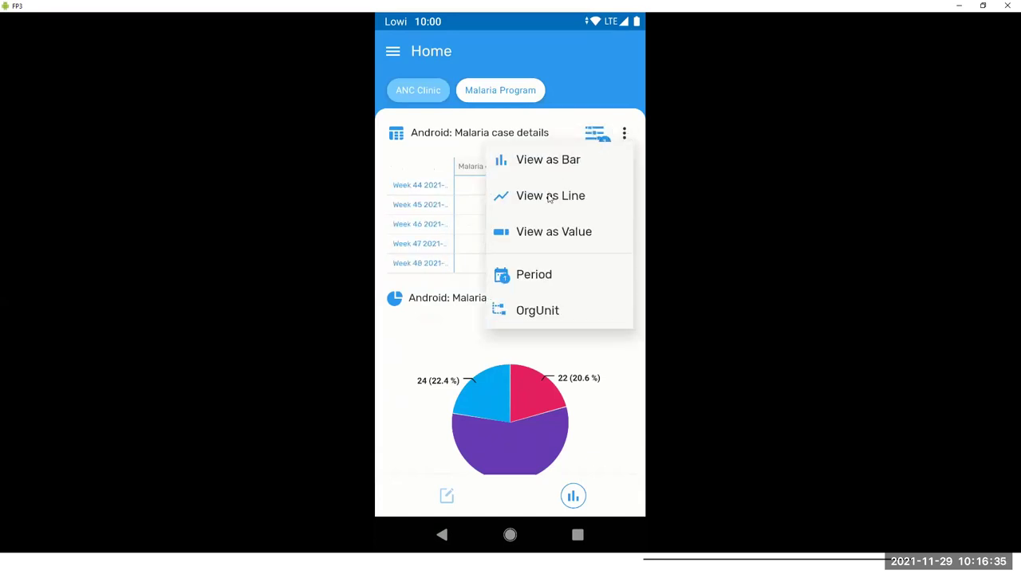
left_click(549, 198)
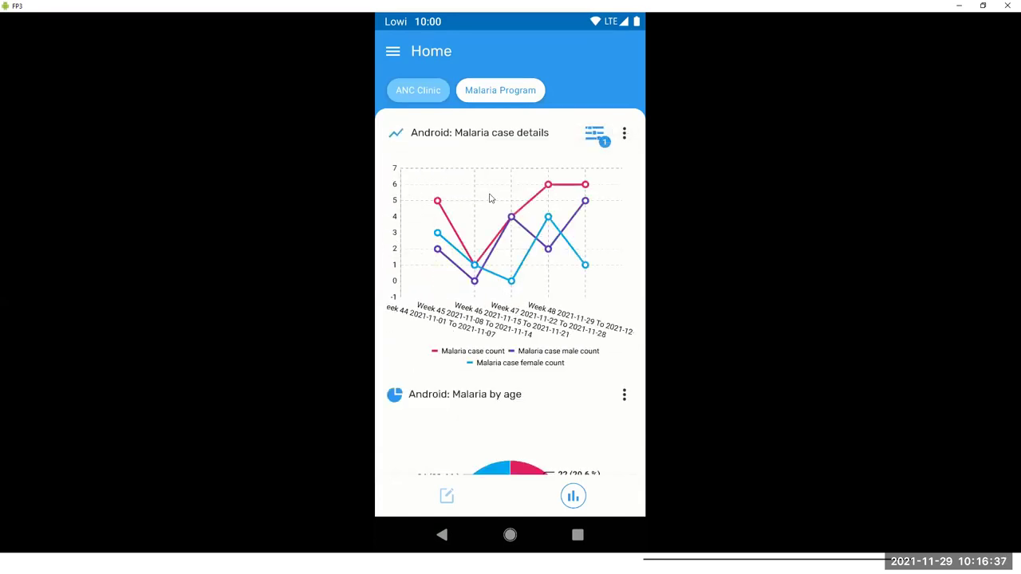
left_click(624, 135)
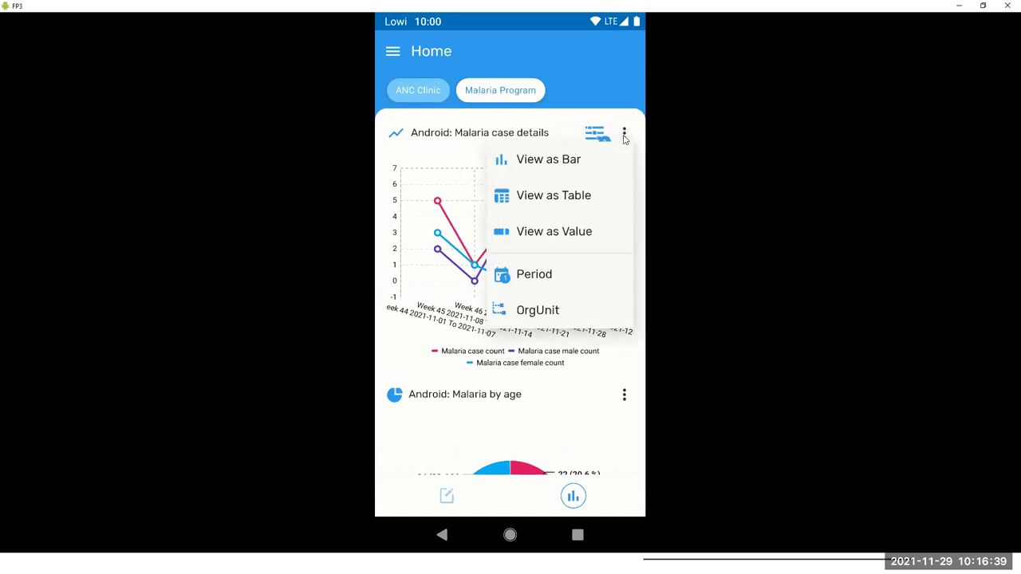
left_click(564, 197)
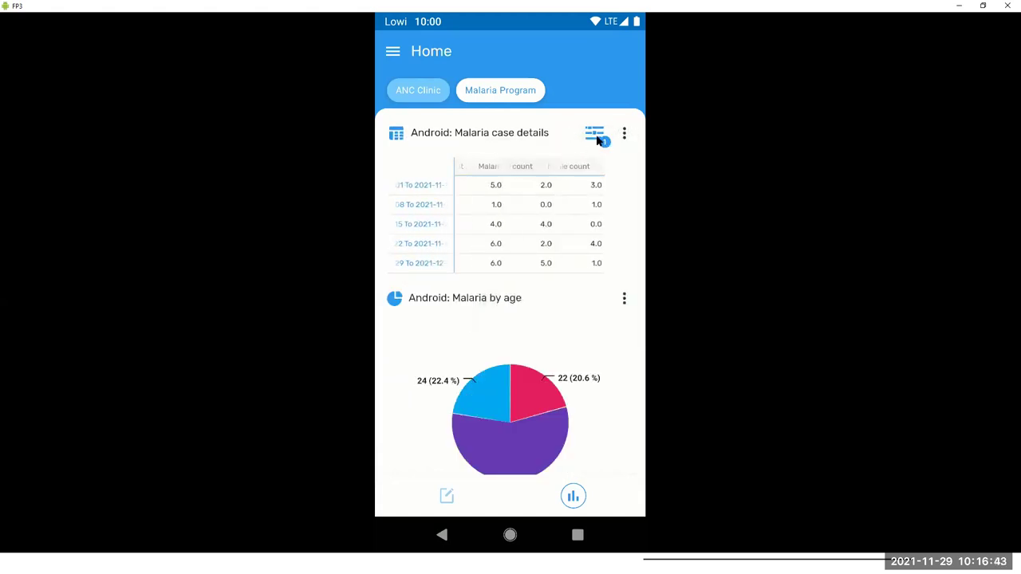
- Reset the period filter of the Malaria case details table and filter it by the org unit Njandama MCHP under Badjia
left_click(595, 134)
left_click(498, 389)
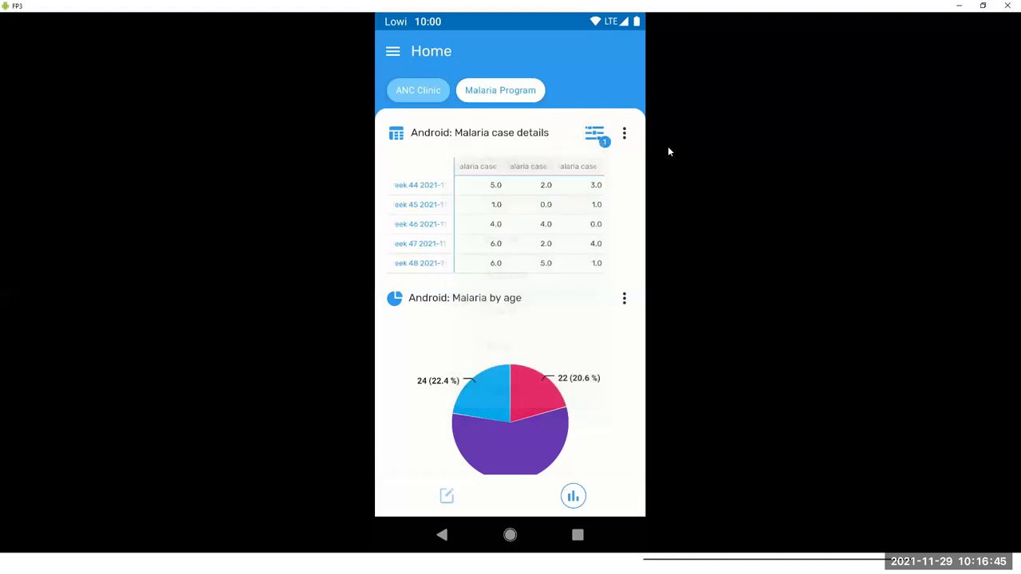
left_click(625, 134)
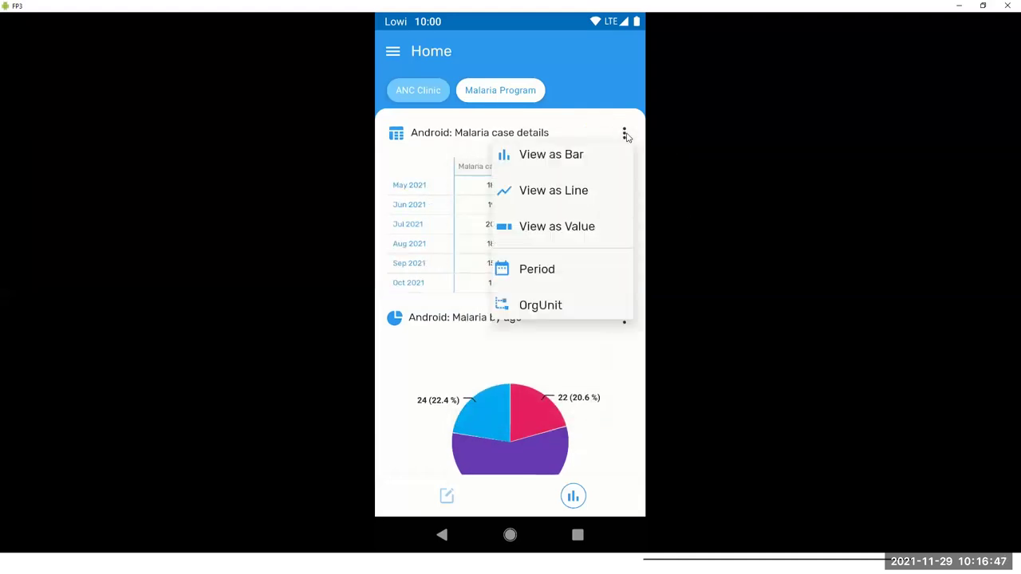
left_click(520, 308)
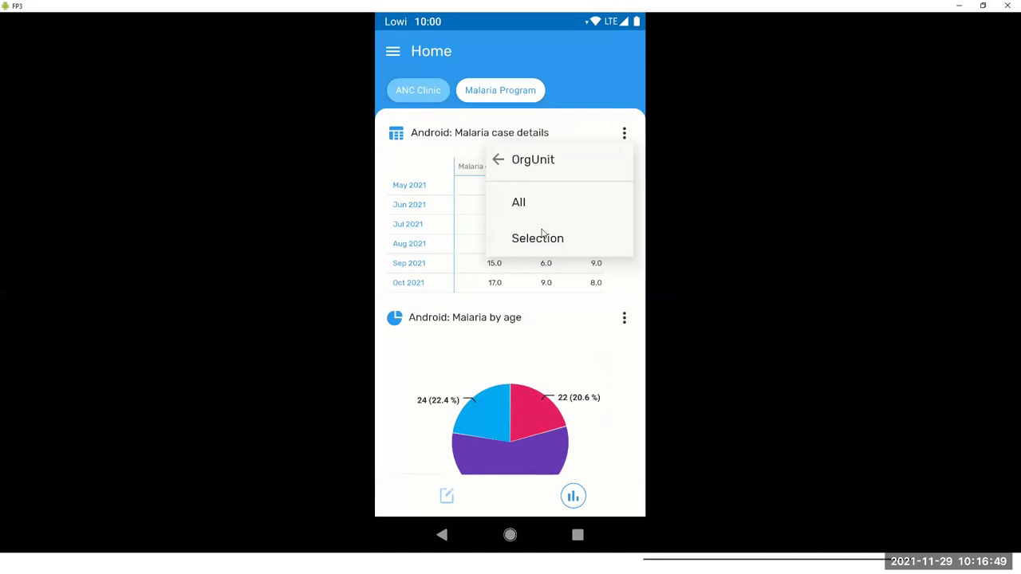
left_click(535, 238)
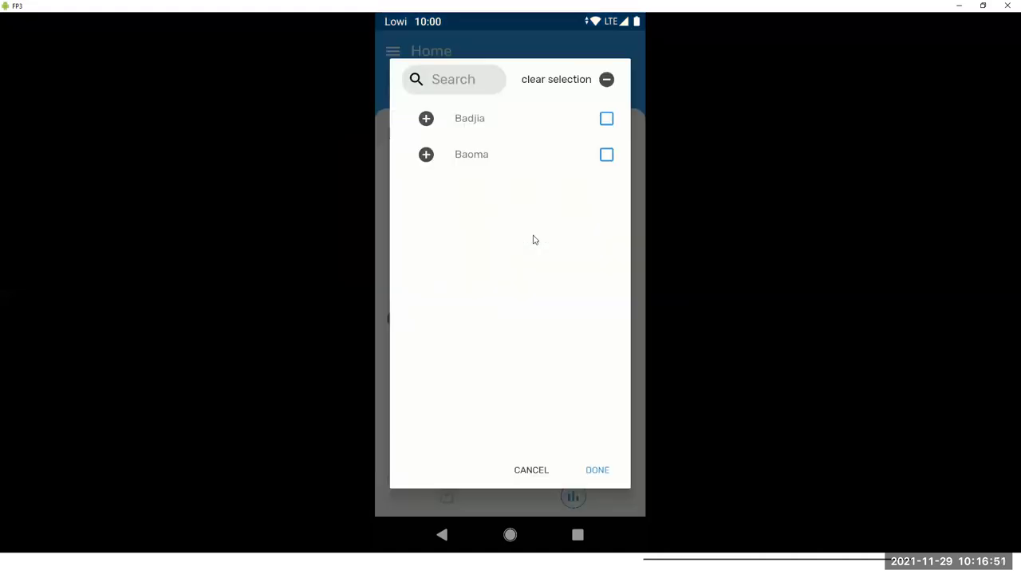
left_click(426, 118)
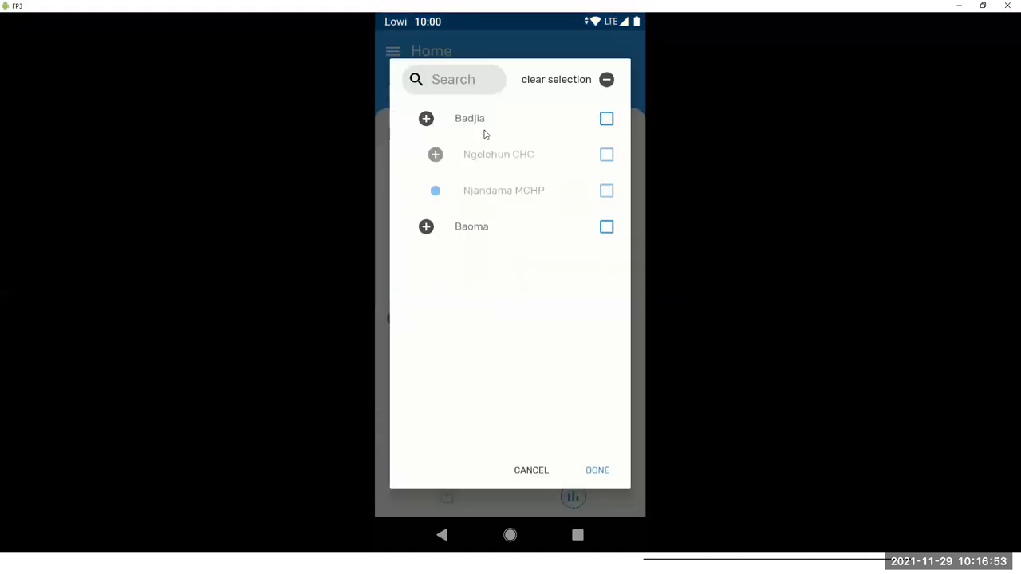
left_click(607, 190)
left_click(598, 468)
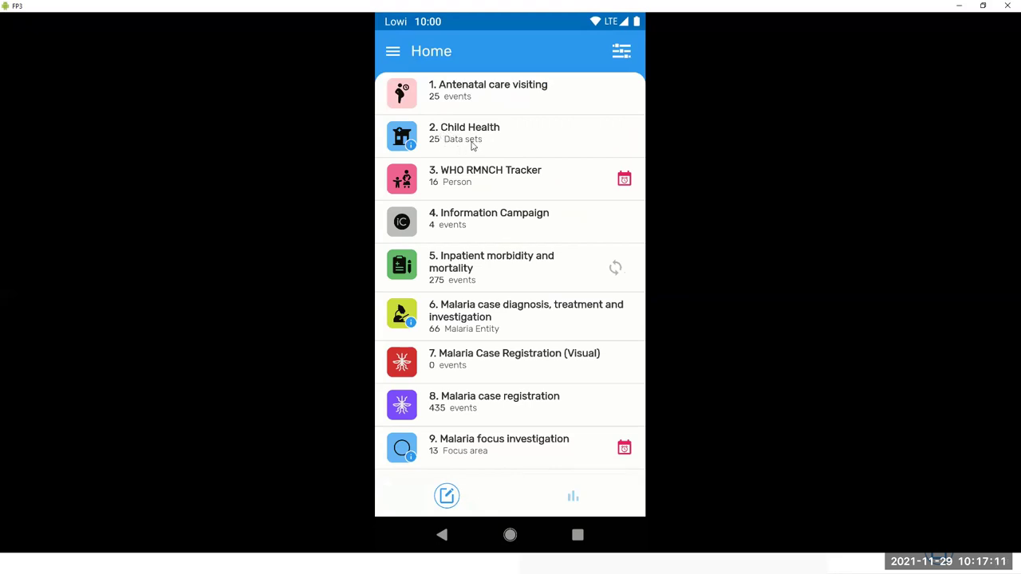
- Look through the Child Health data sets and open the Sep 2021 one for Njandama MCHP
left_click(472, 146)
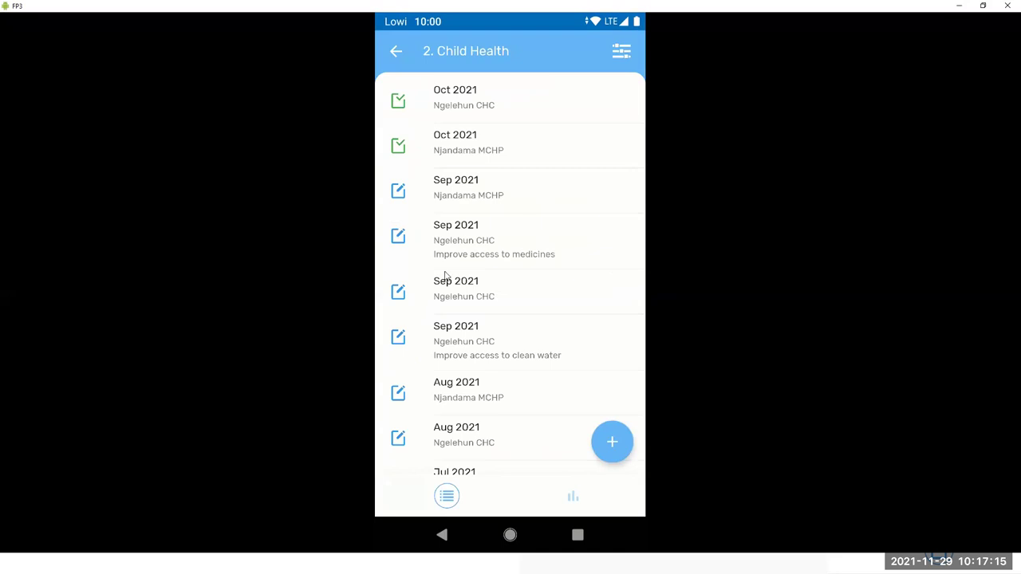
scroll(445, 275, "down", 1)
scroll(446, 275, "down", 5)
scroll(446, 276, "up", 6)
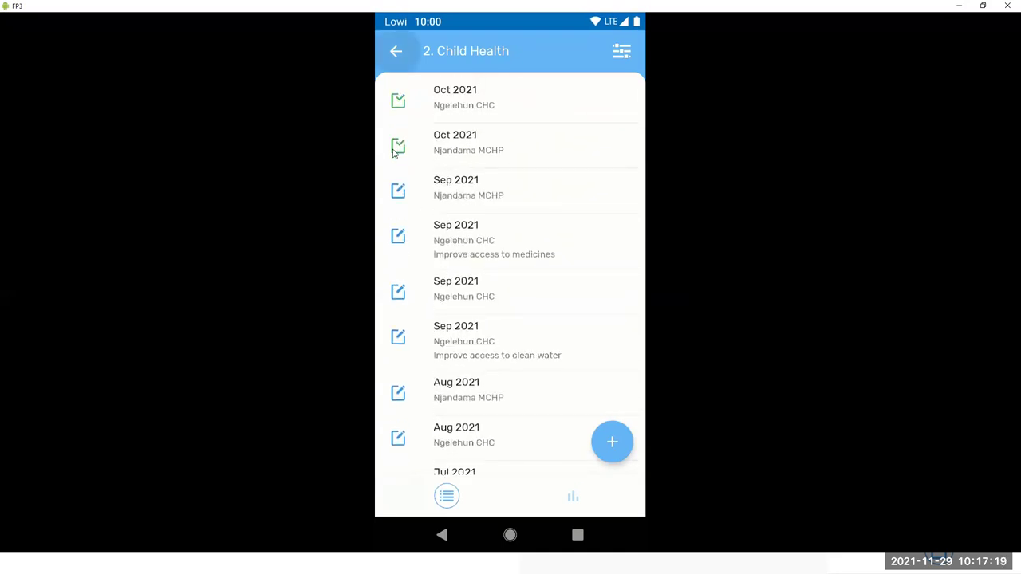
left_click(490, 189)
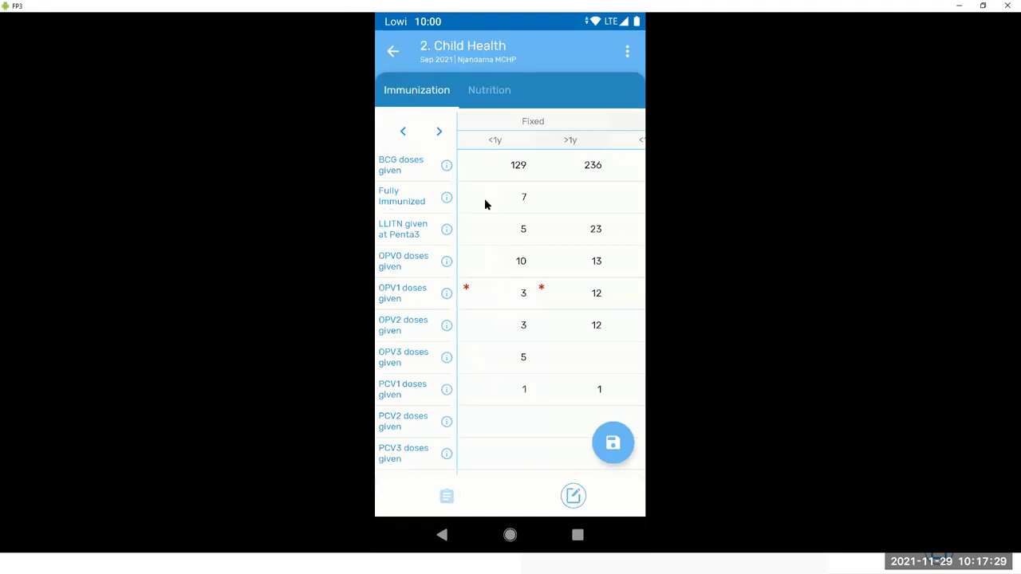
- Review the data set's overview details and look through its Nutrition and Immunization sections
left_click(447, 495)
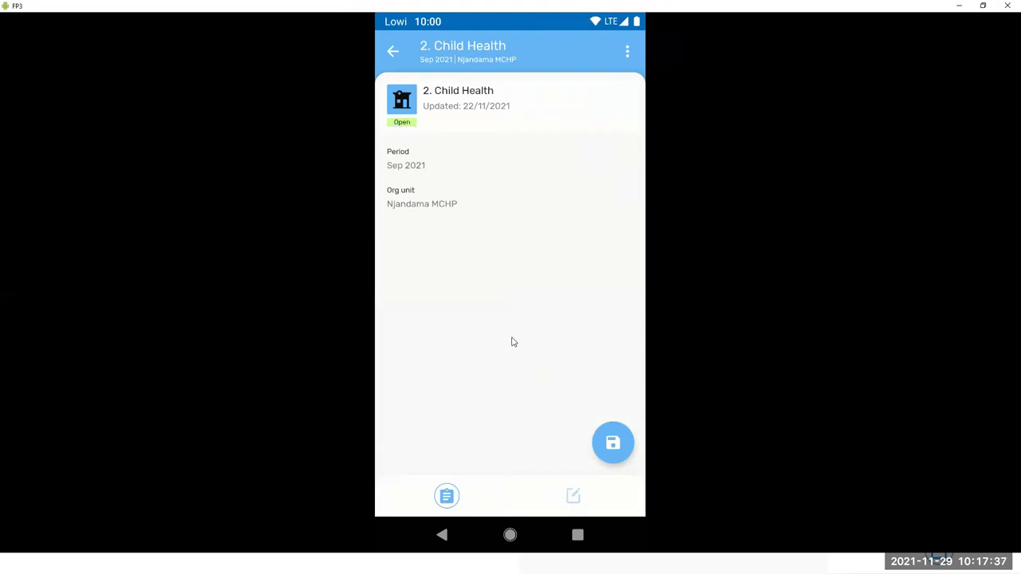
left_click(574, 496)
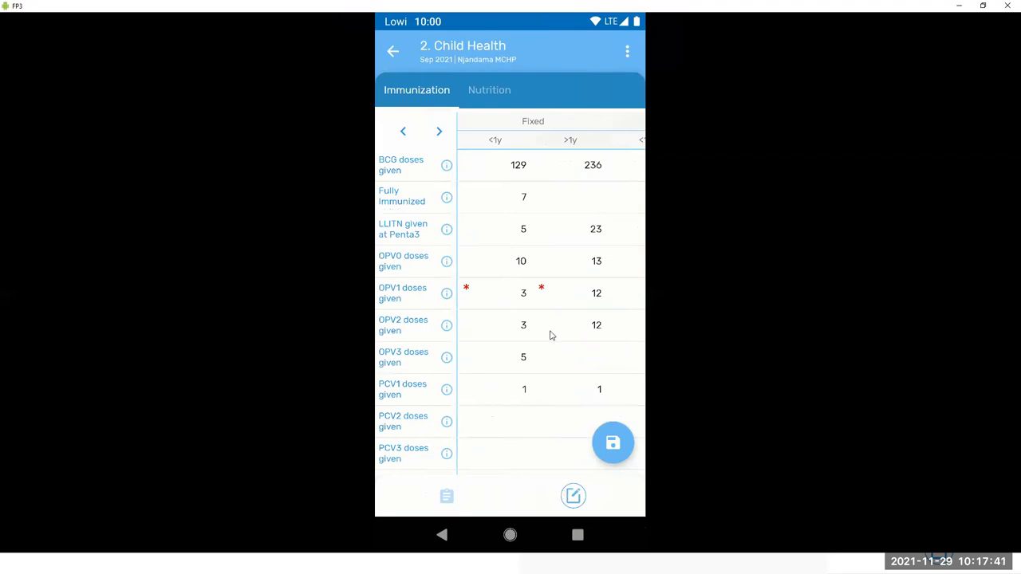
left_click(482, 90)
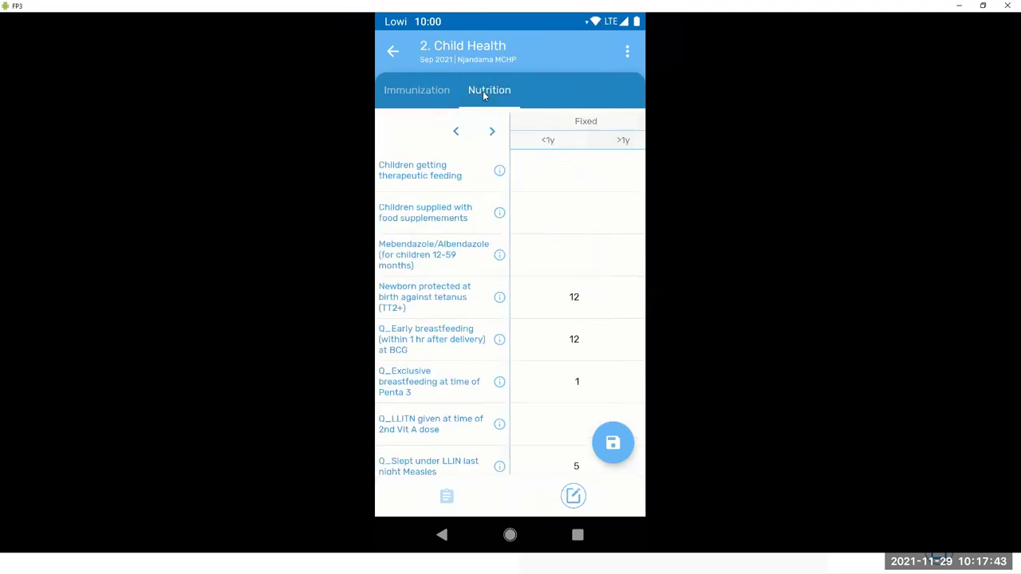
left_click(399, 89)
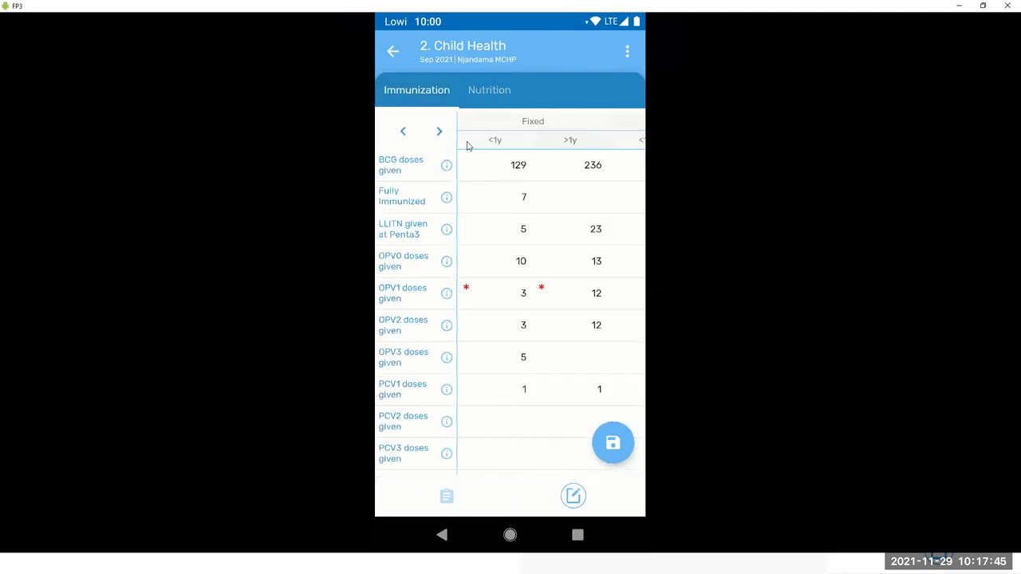
scroll(538, 325, "down", 10)
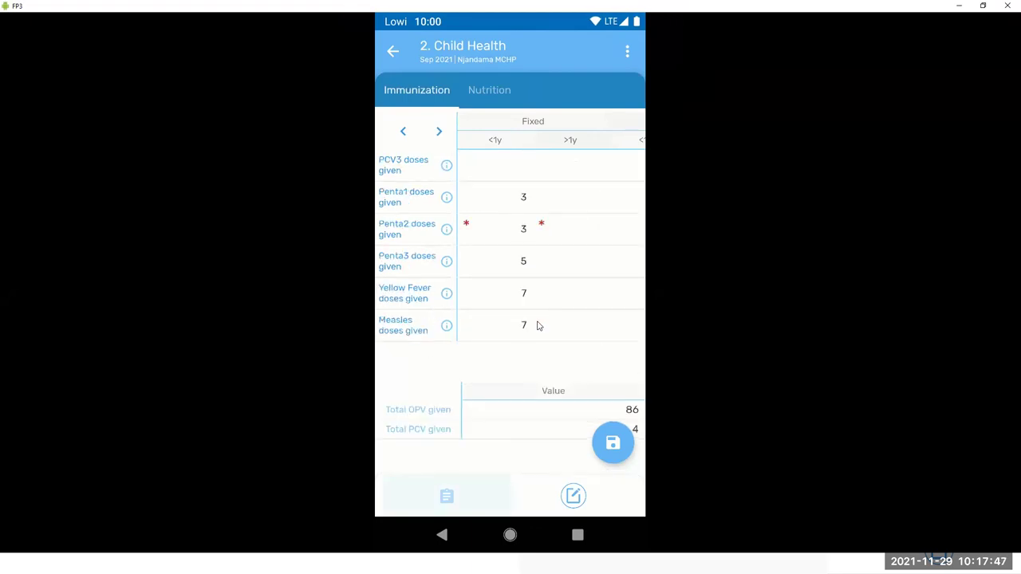
scroll(538, 325, "up", 10)
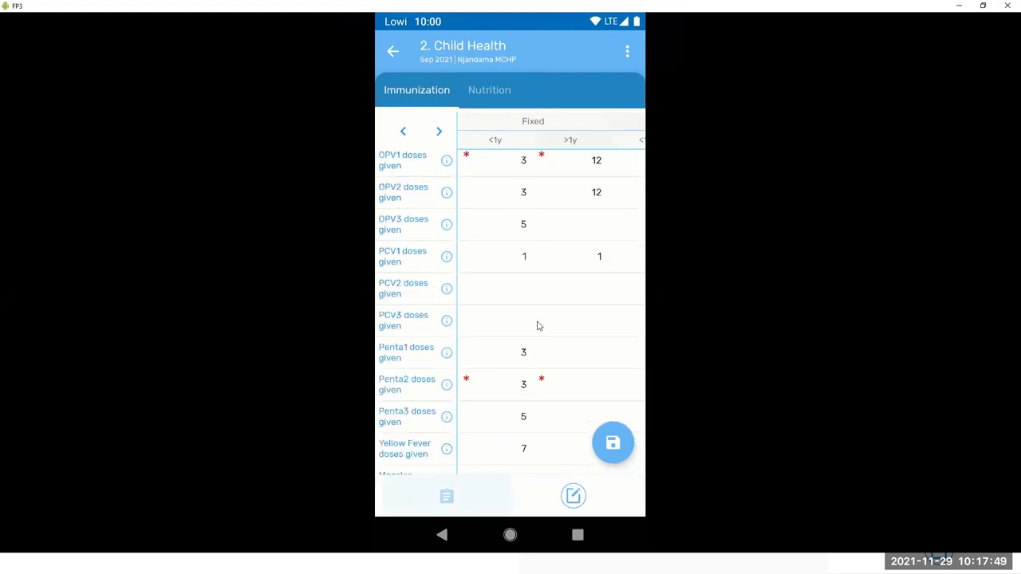
- Narrow the data element name column of the Immunization table
left_click(404, 134)
left_click(426, 133)
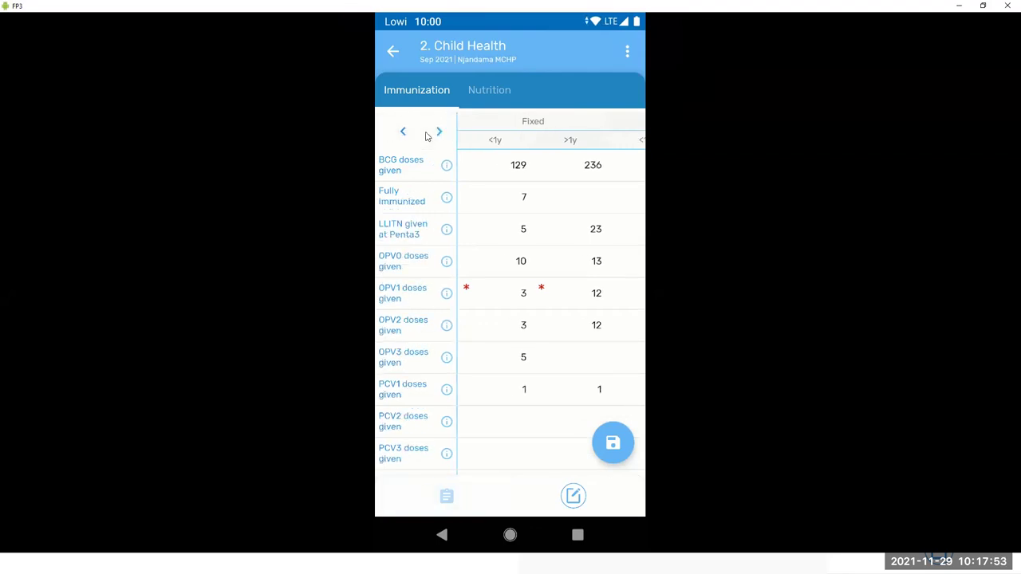
left_click(414, 134)
left_click(403, 133)
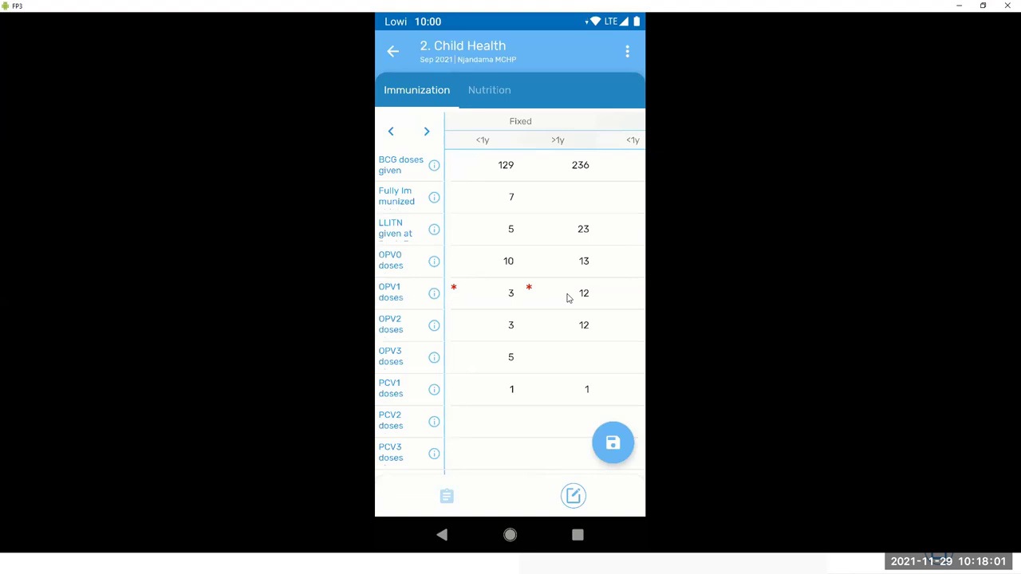
- Save the Child Health data set, run the data quality check and try to complete the data set
left_click(613, 446)
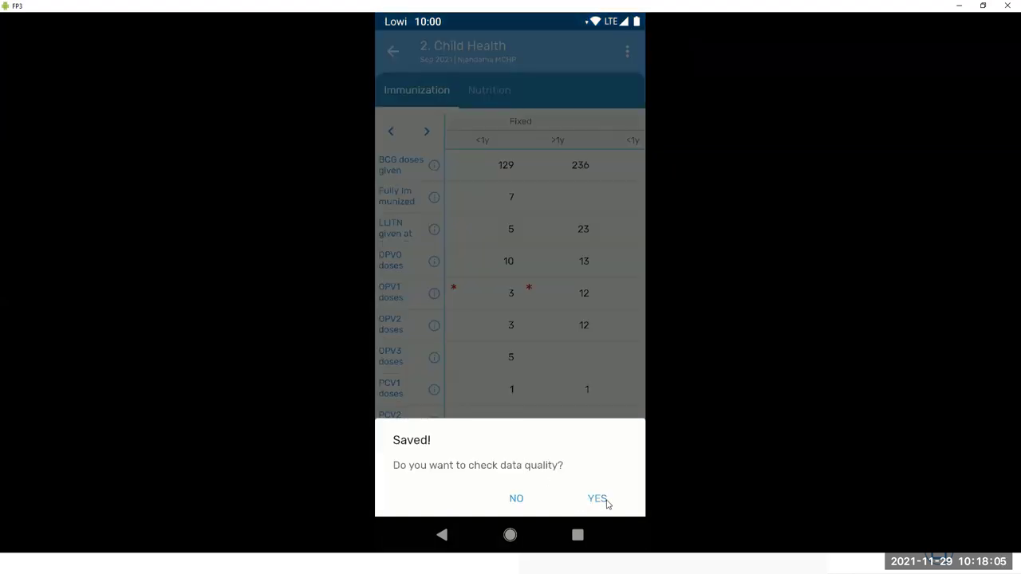
left_click(600, 500)
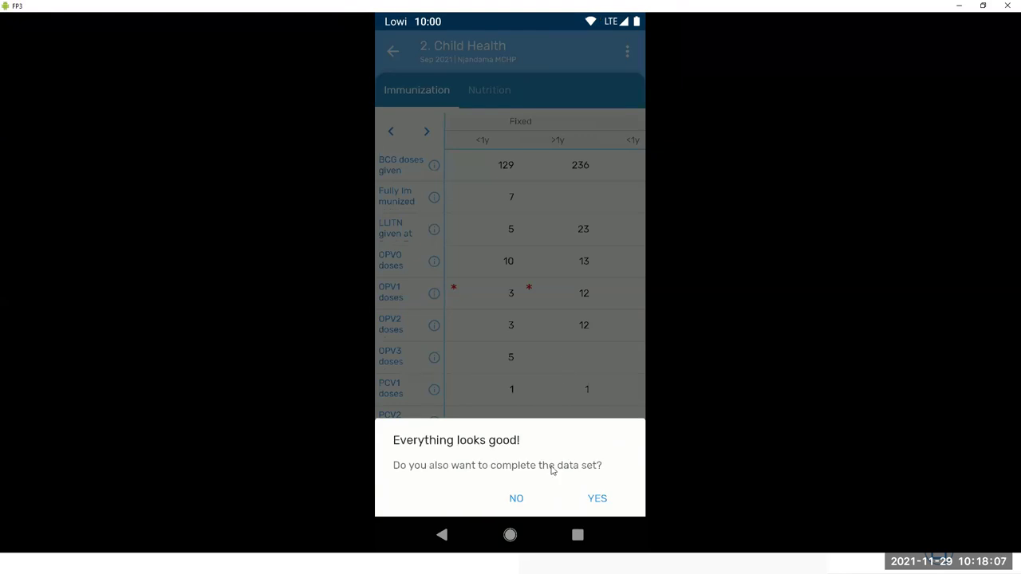
left_click(600, 498)
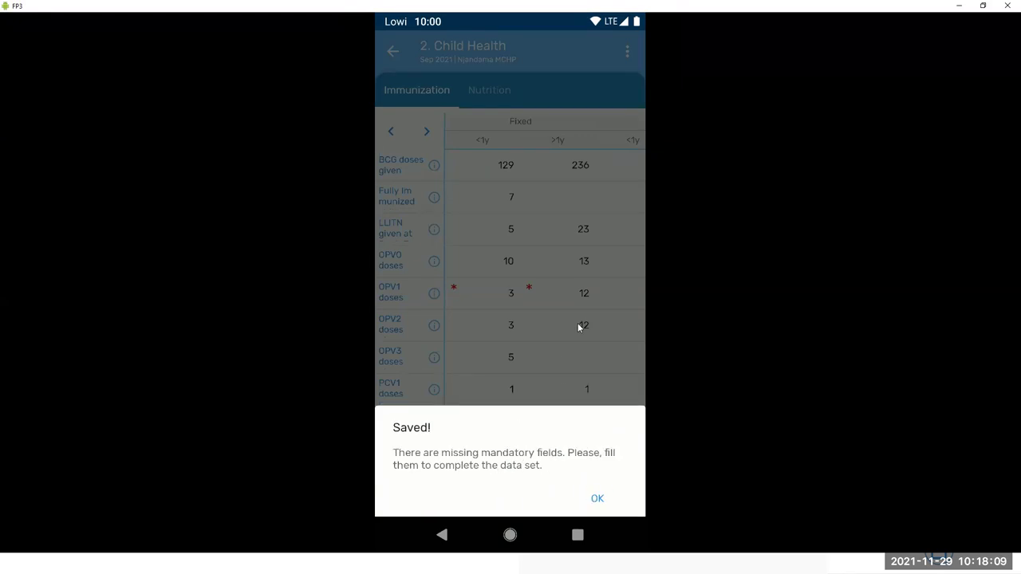
left_click(597, 500)
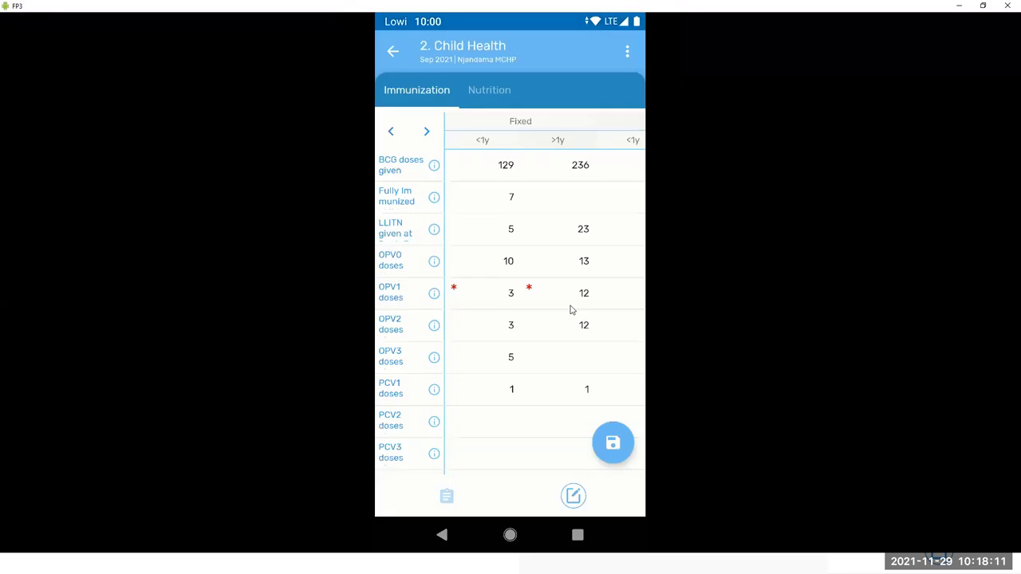
- Leave the Child Health data set, dismiss the incoming message notification and return to the Home program list
left_click(410, 55)
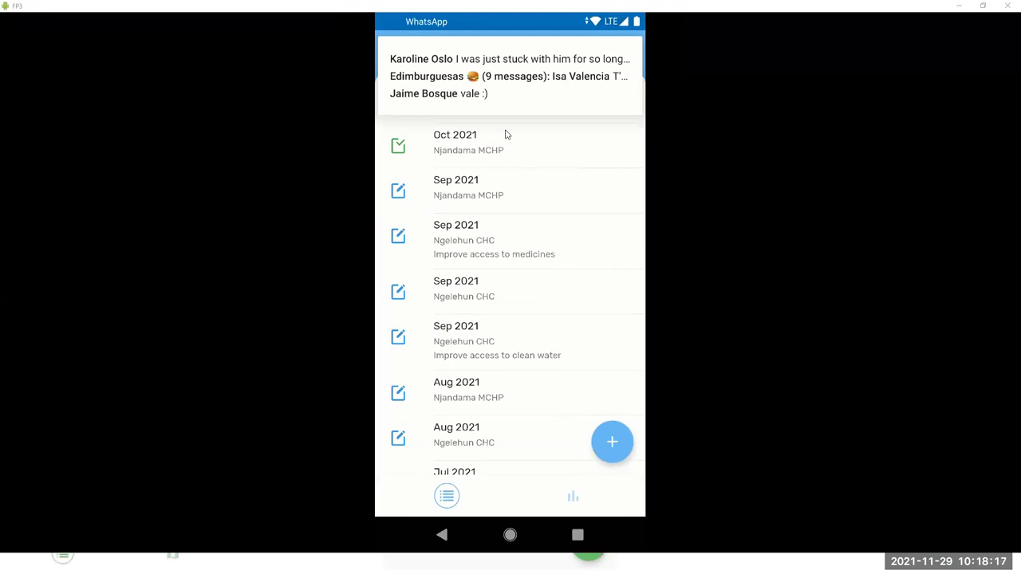
left_click_drag(559, 71, 644, 69)
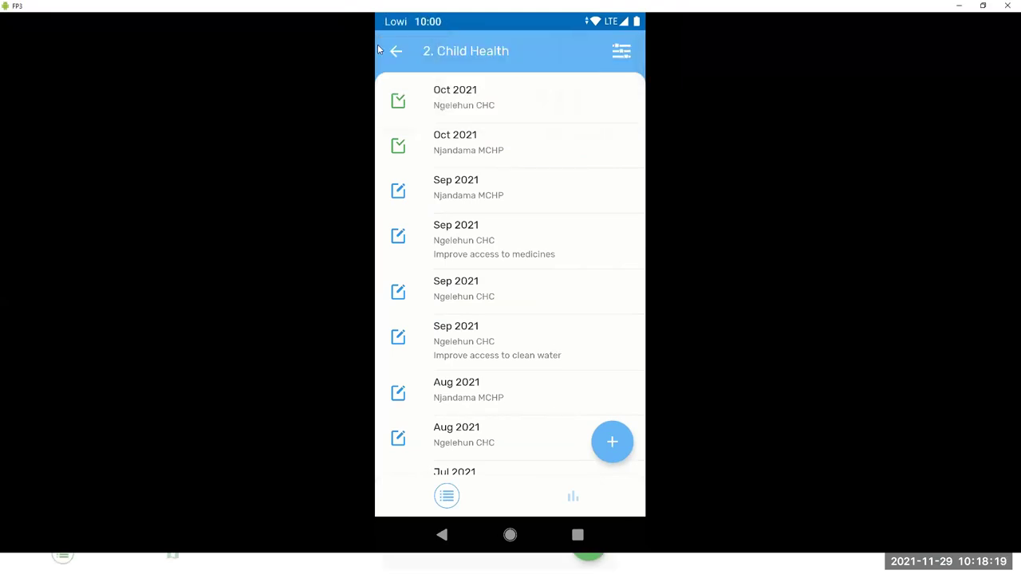
left_click(394, 53)
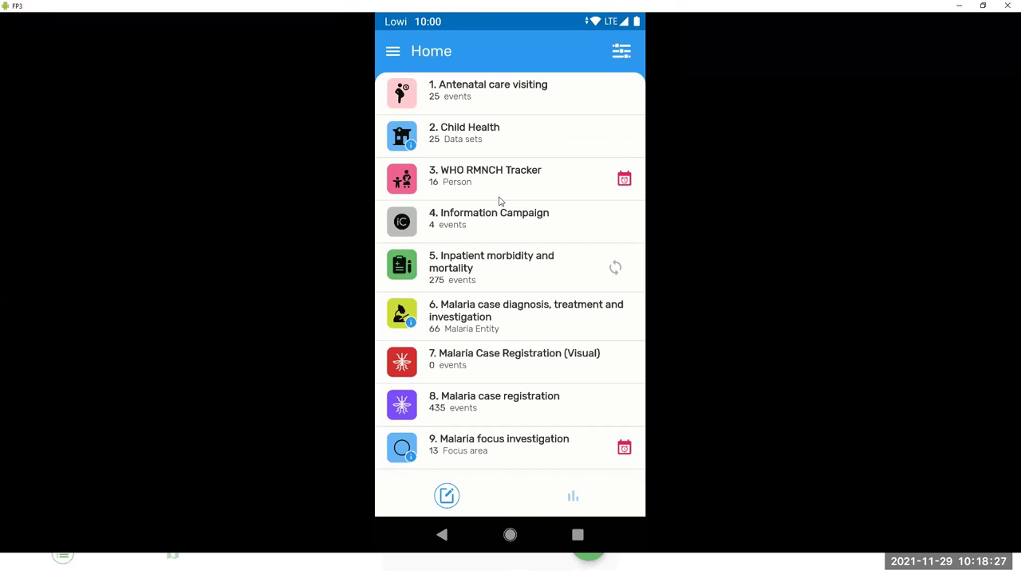
left_click(505, 265)
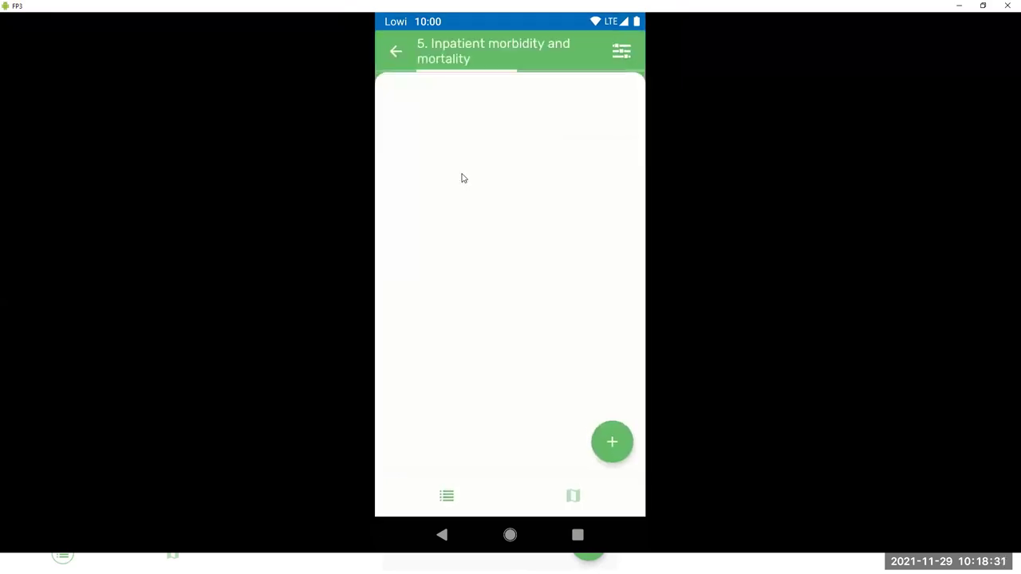
right_click(445, 132)
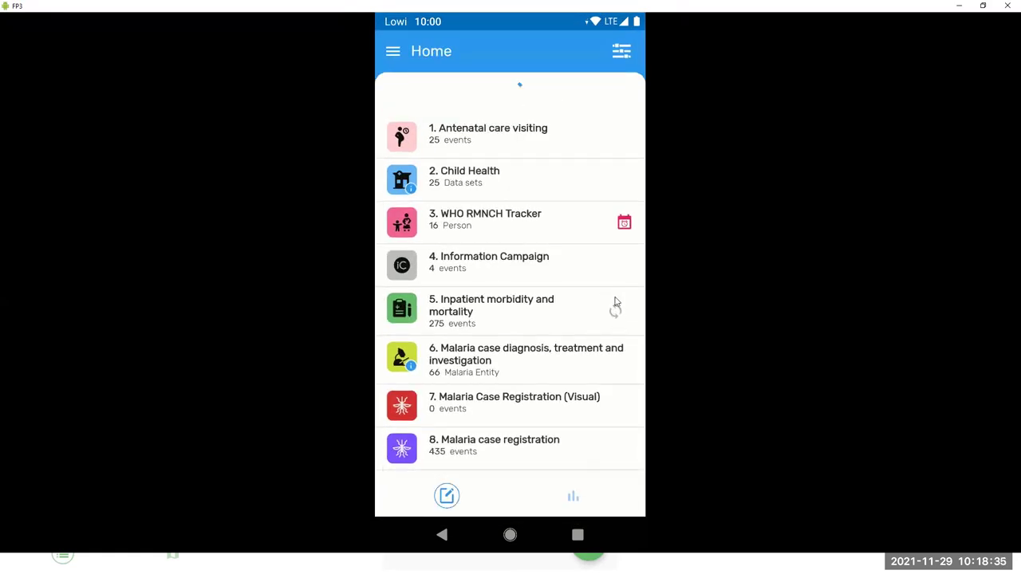
scroll(621, 317, "down", 1)
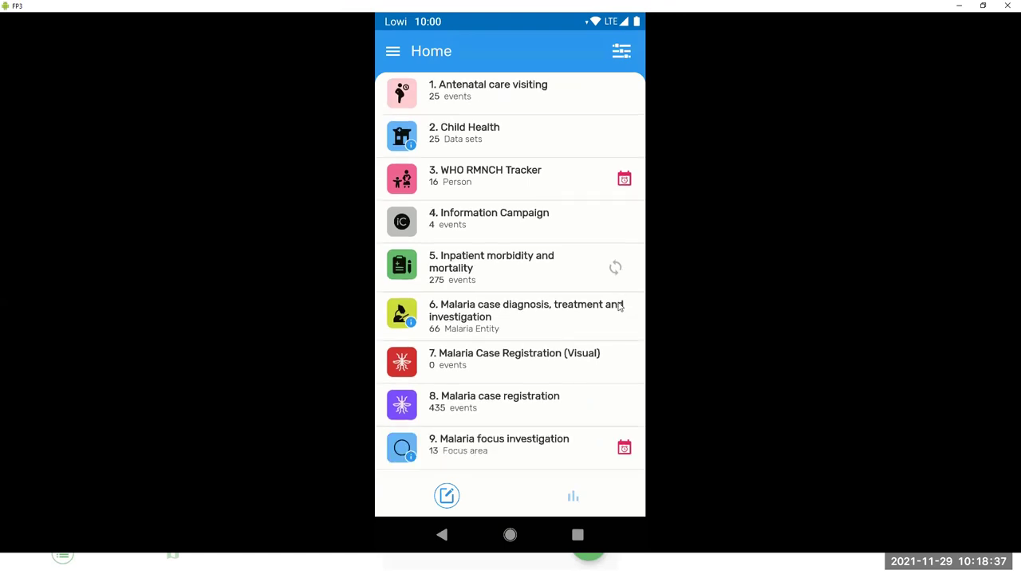
- Open the Inpatient morbidity and mortality program, expand and collapse the 24/2/2022 event's details, and look through the event list
left_click(495, 273)
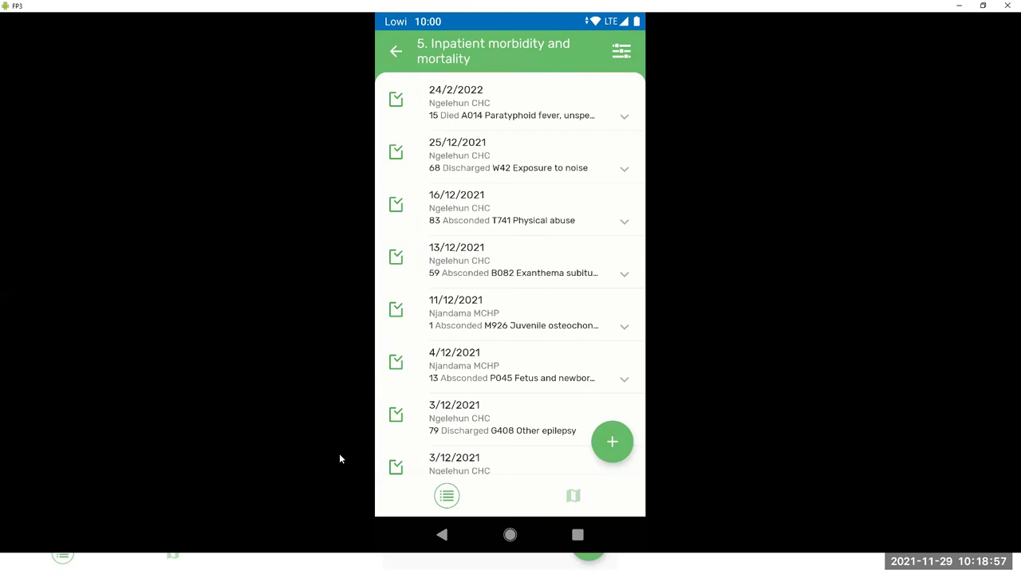
left_click(624, 118)
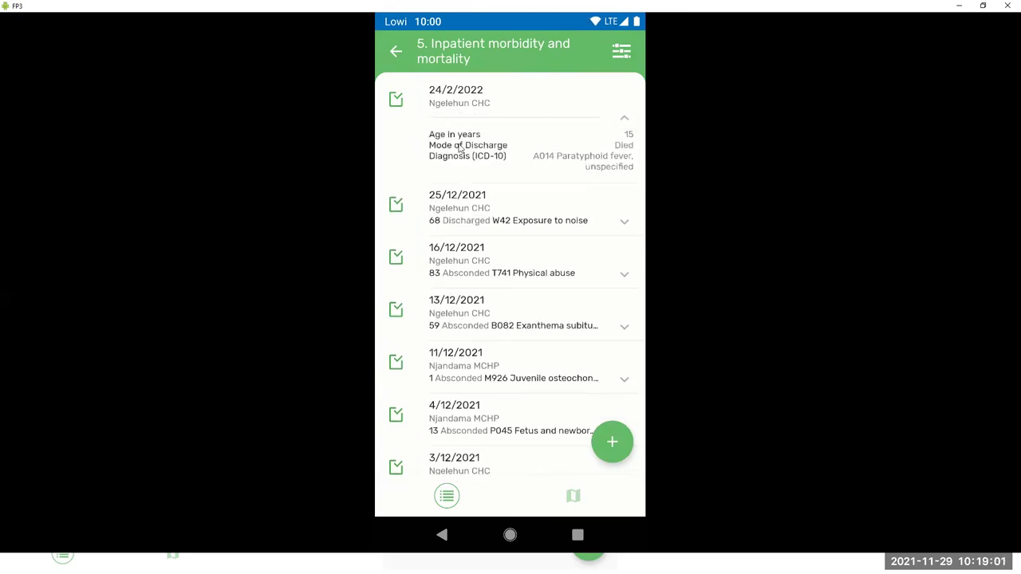
left_click(624, 118)
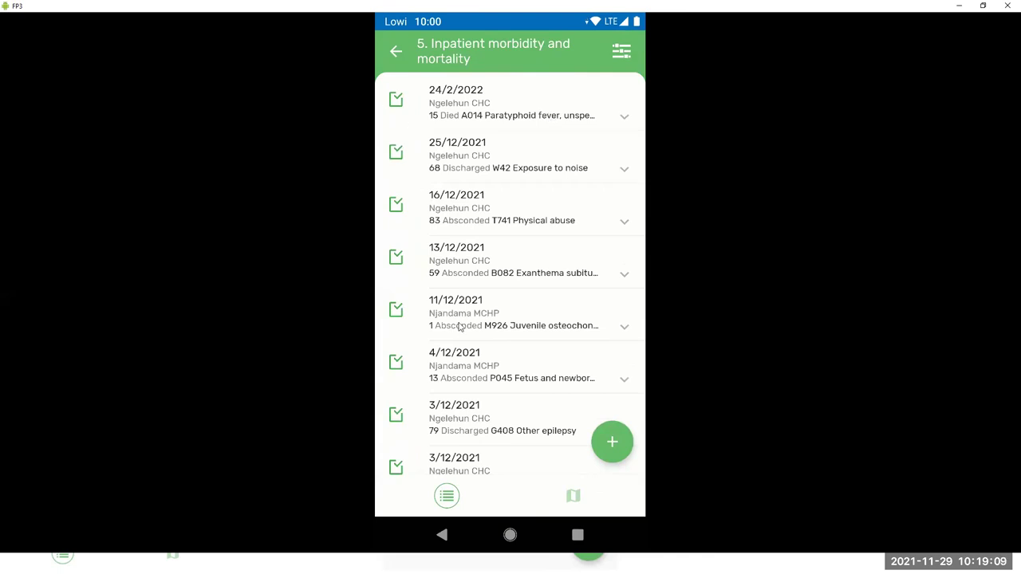
scroll(462, 329, "down", 10)
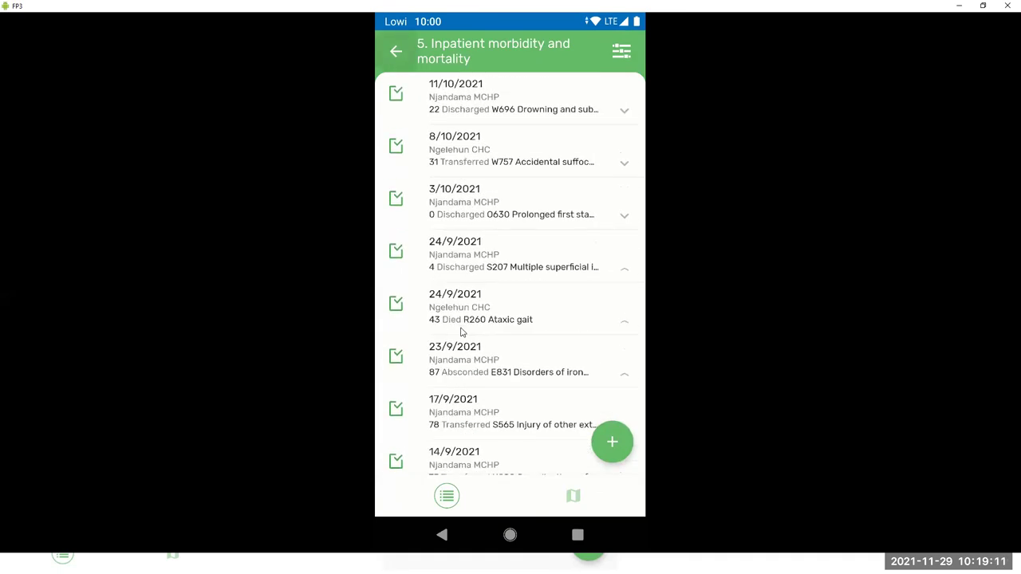
- Open the 9/9/2021 Njandama MCHP event and look at its Admission details and Age sections
scroll(461, 332, "down", 5)
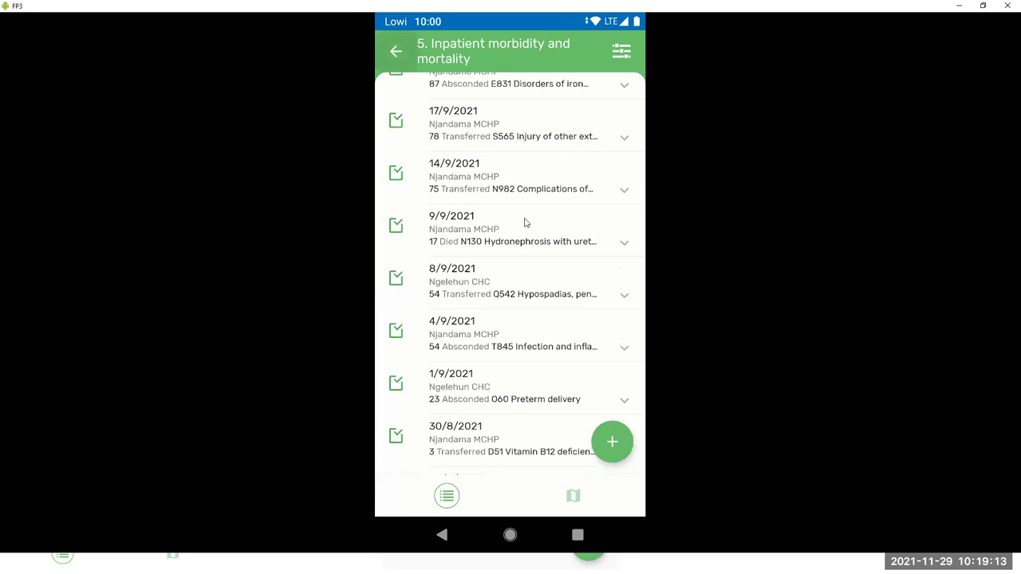
left_click(509, 223)
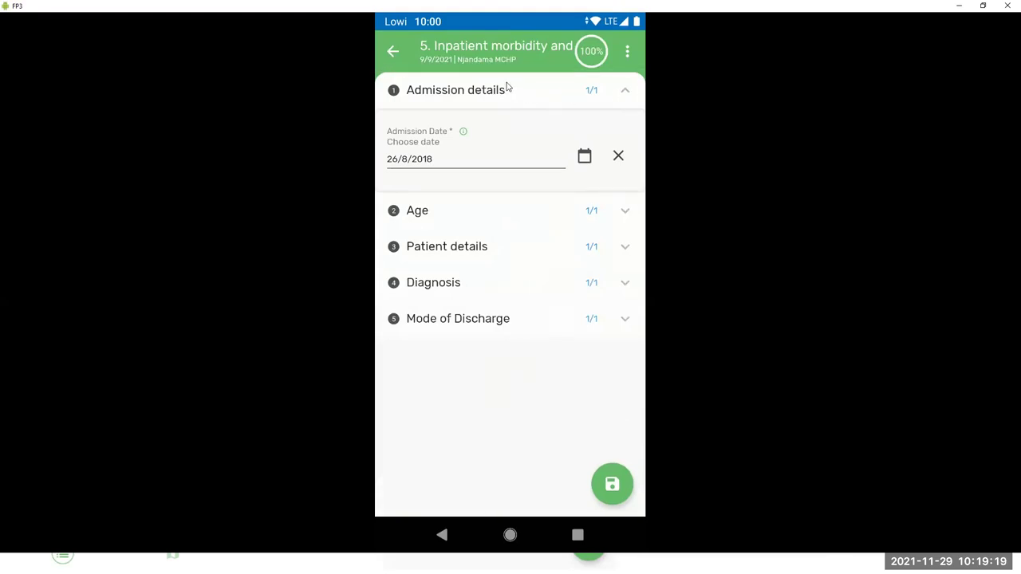
left_click(625, 91)
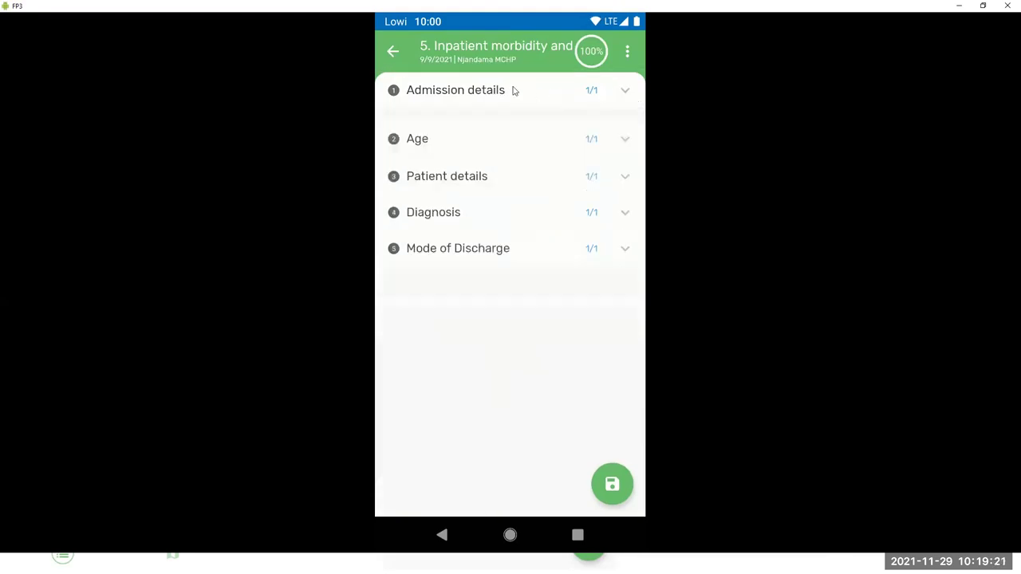
left_click(626, 90)
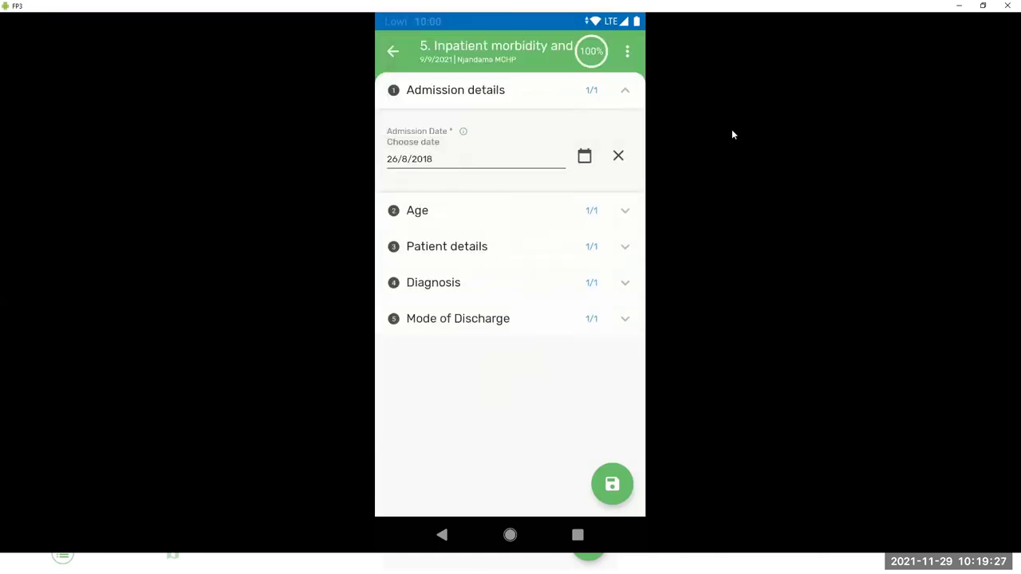
left_click(465, 212)
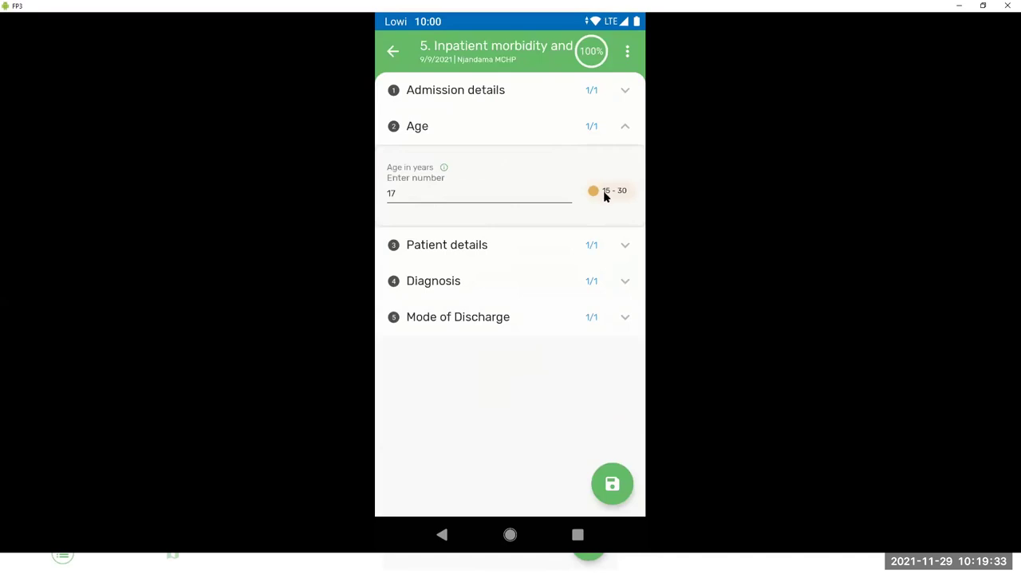
- Set the age in years to 34 and reopen the Age section to check the legend
left_click(480, 194)
key("BackSpace")
key("BackSpace")
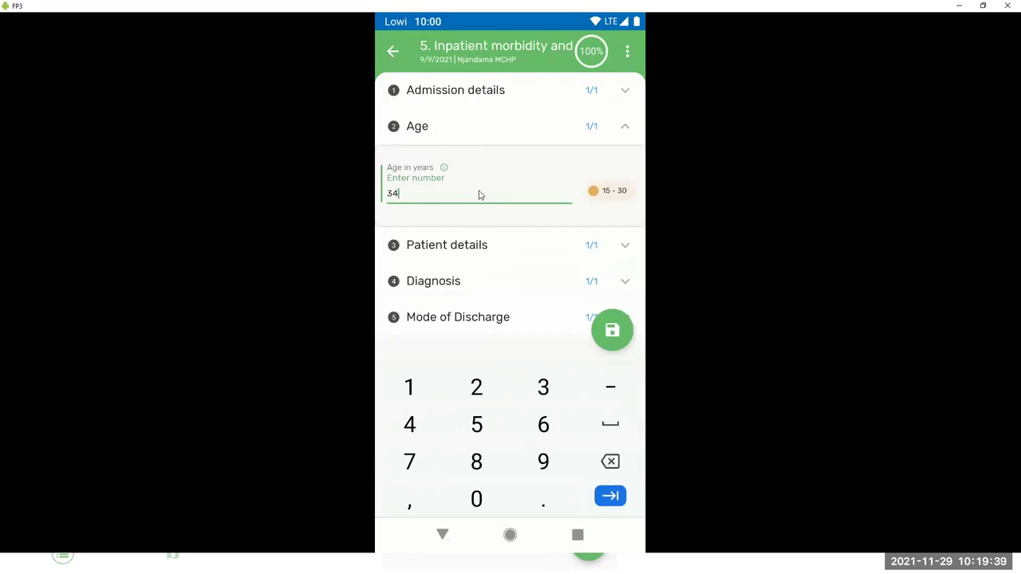
left_click(622, 254)
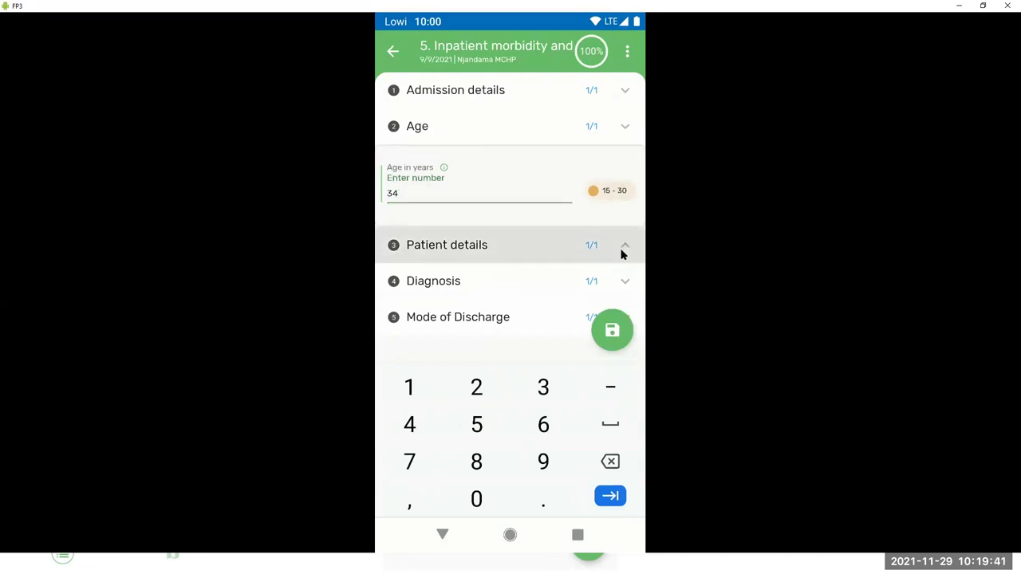
left_click(626, 128)
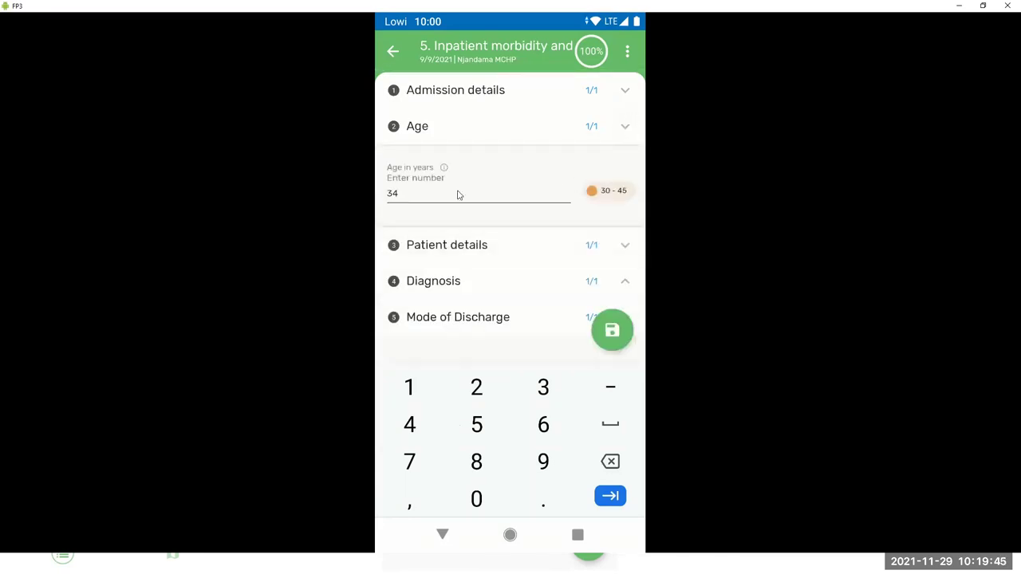
- Set the age in years to 65, then view the Patient details section and collapse it
left_click(459, 195)
type("65")
left_click(557, 238)
left_click(524, 128)
left_click(624, 247)
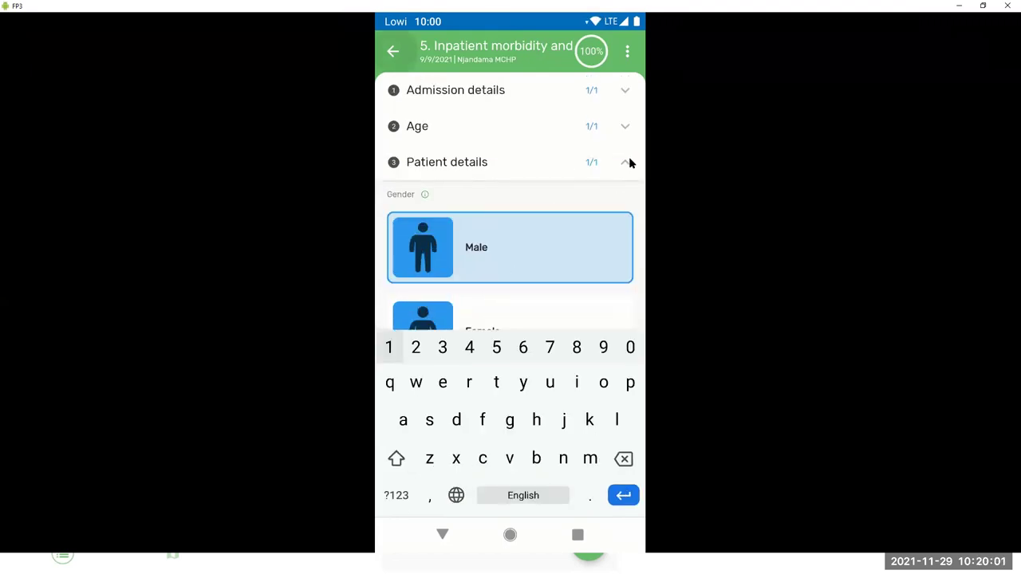
left_click(629, 163)
- Search the ICD-10 diagnosis options for "mala" and set the diagnosis to B500 Plasmodium falciparum malaria
left_click(620, 196)
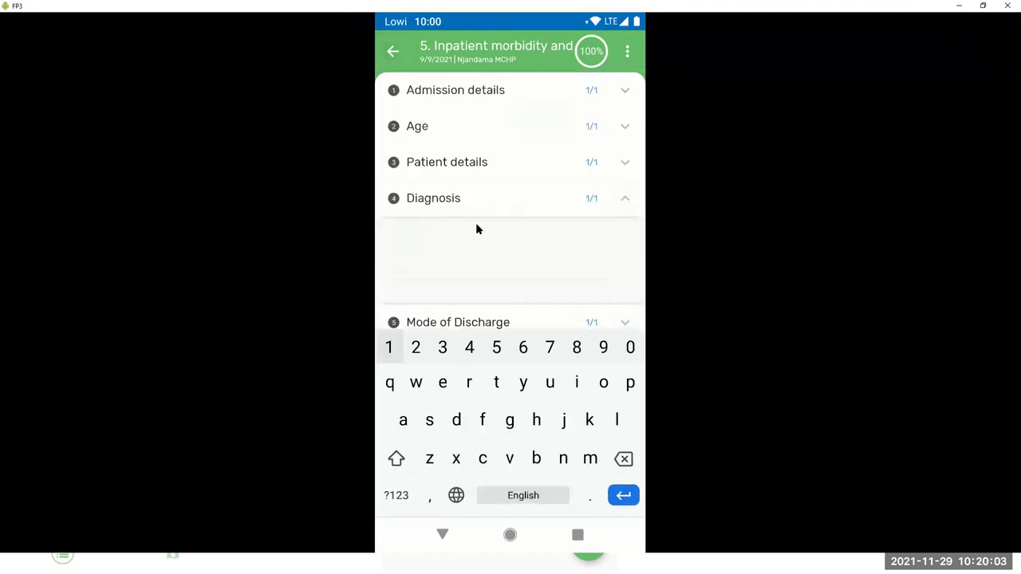
left_click(442, 536)
left_click(570, 276)
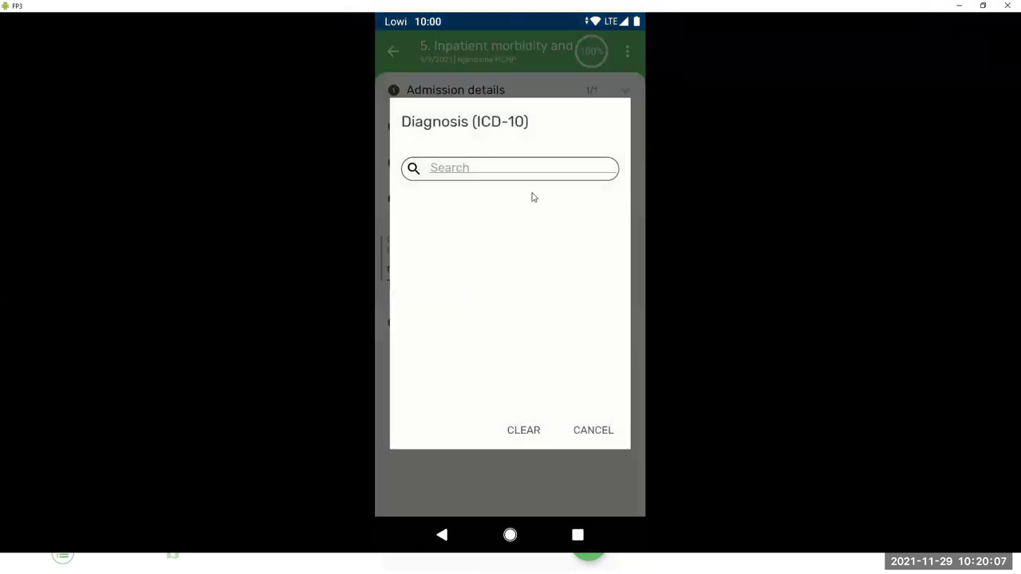
scroll(516, 306, "down", 5)
scroll(517, 303, "down", 10)
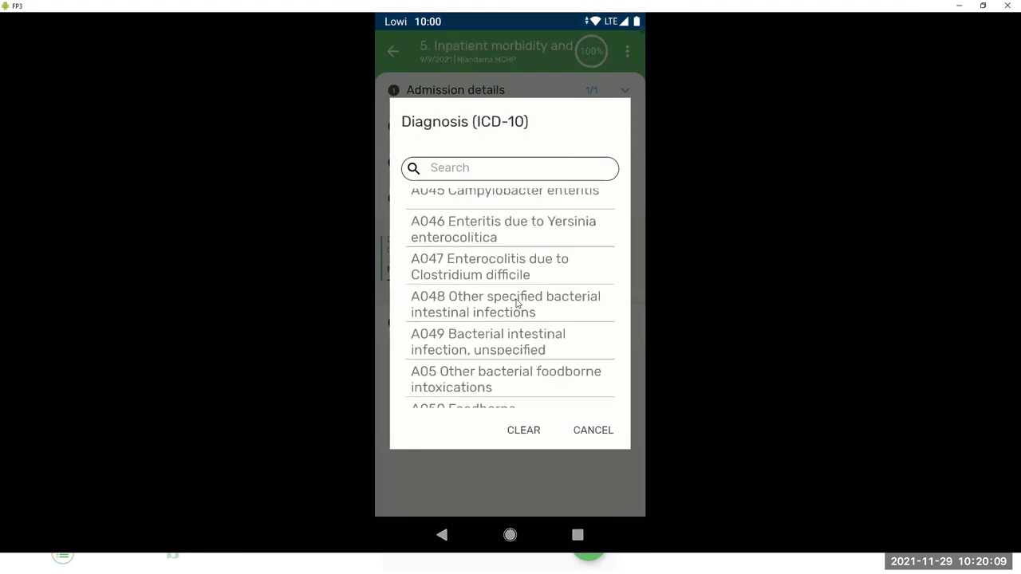
scroll(515, 303, "up", 10)
left_click(517, 169)
type("mala")
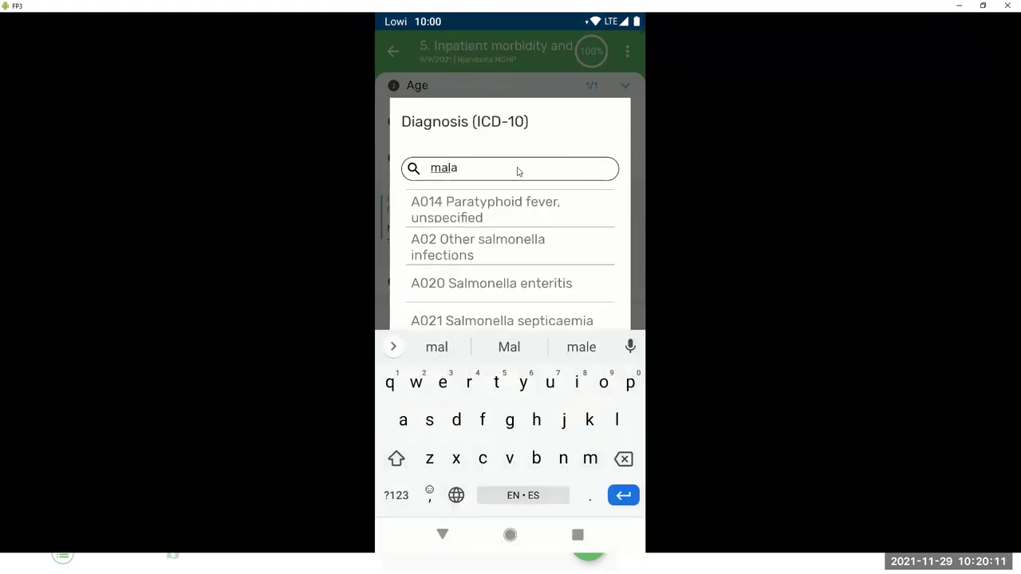
left_click(508, 249)
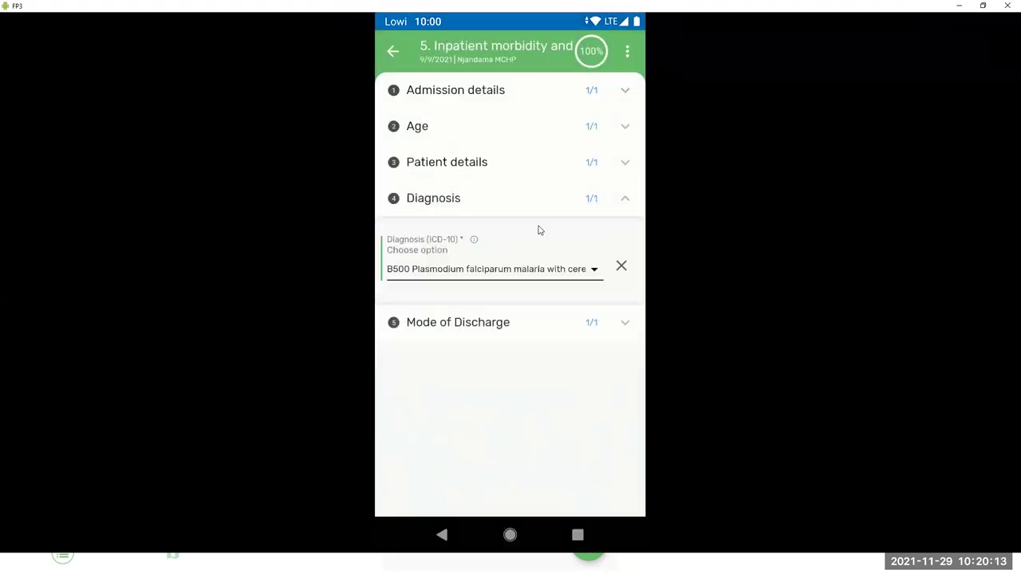
- View the event's Mode of Discharge options, then expand and collapse the Admission details section
left_click(623, 323)
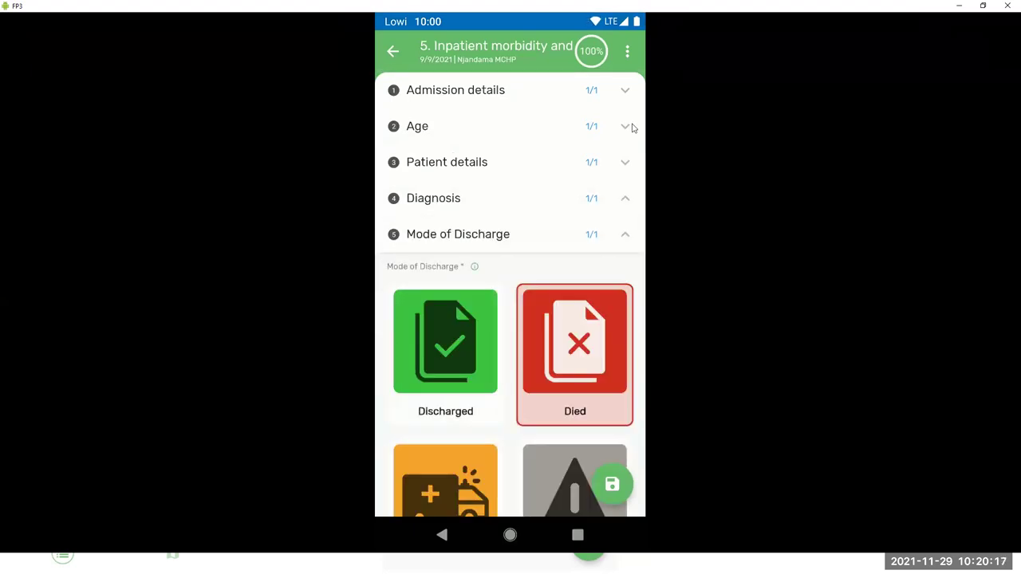
left_click(624, 91)
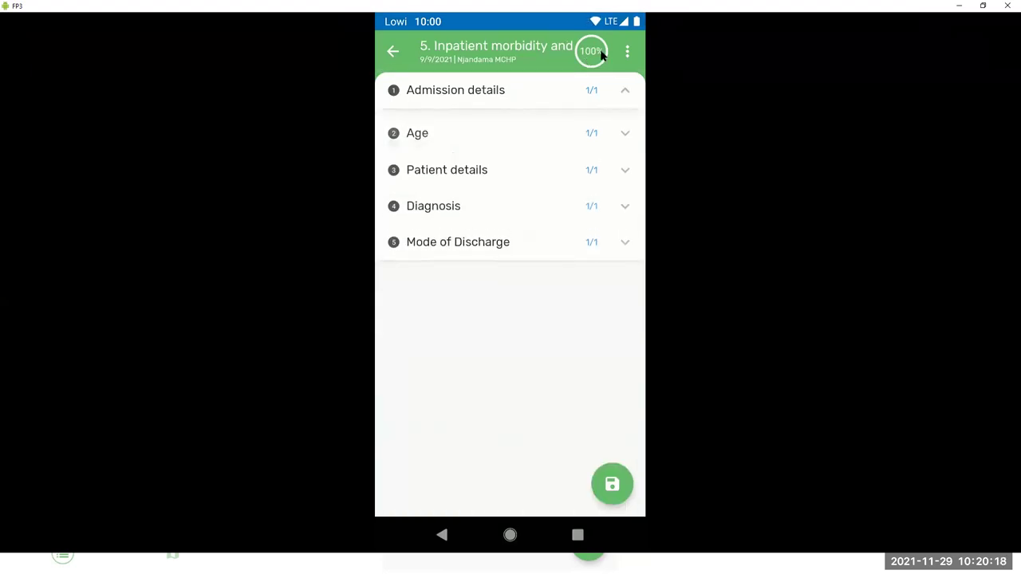
left_click(627, 92)
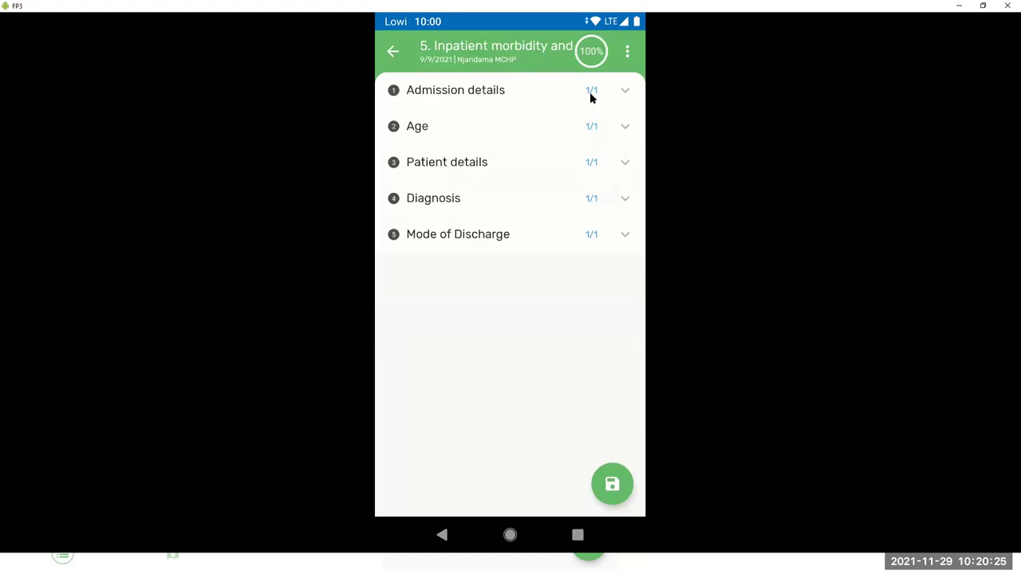
- Clear the Admission Date and set it to 26/11/2021 using the spinner calendar view
left_click(591, 94)
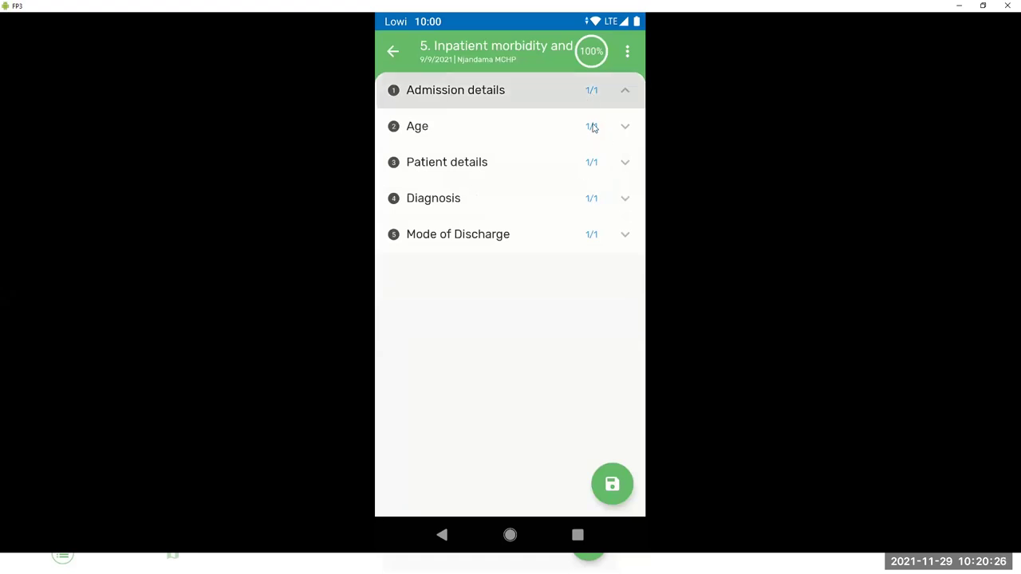
left_click(624, 91)
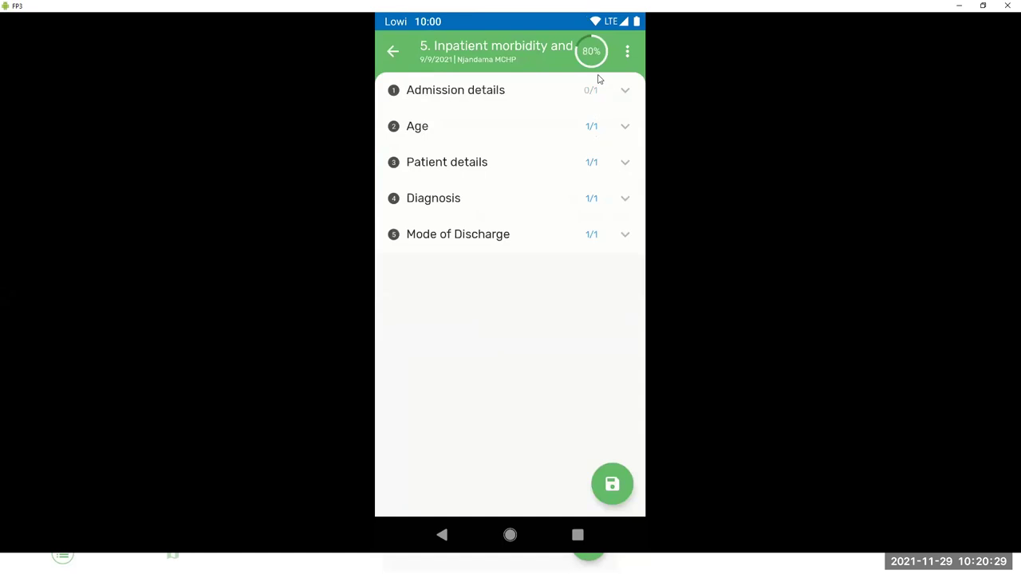
left_click(627, 94)
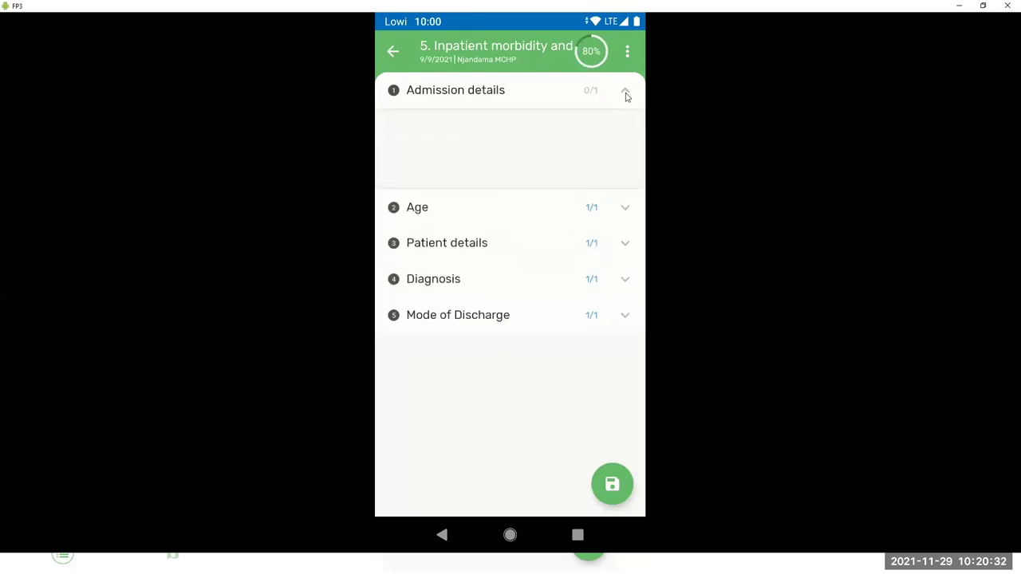
left_click(532, 158)
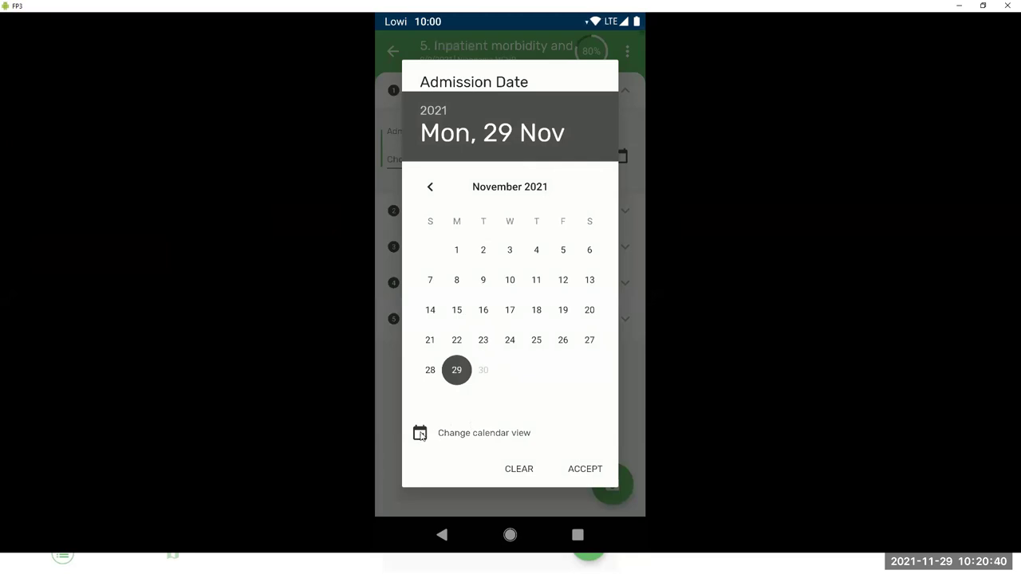
left_click(451, 435)
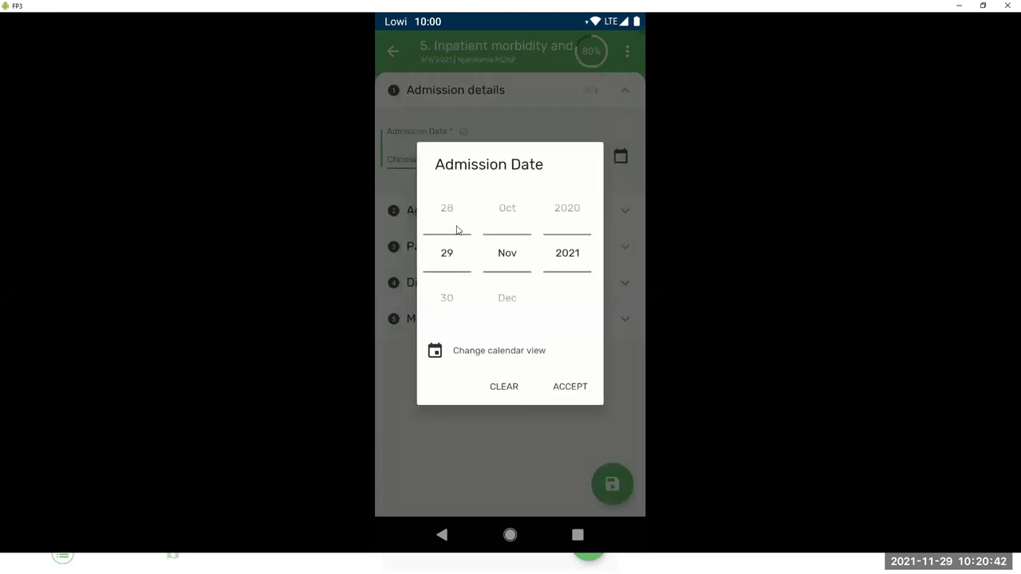
left_click_drag(457, 230, 464, 325)
left_click(572, 387)
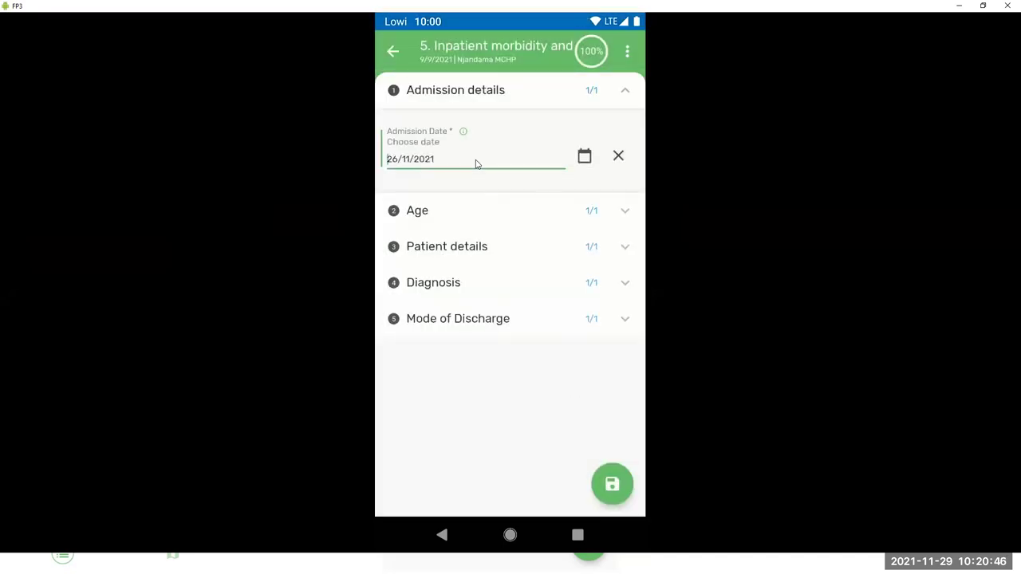
- Clear the Admission Date again and set it to 29/11/2021
left_click(477, 163)
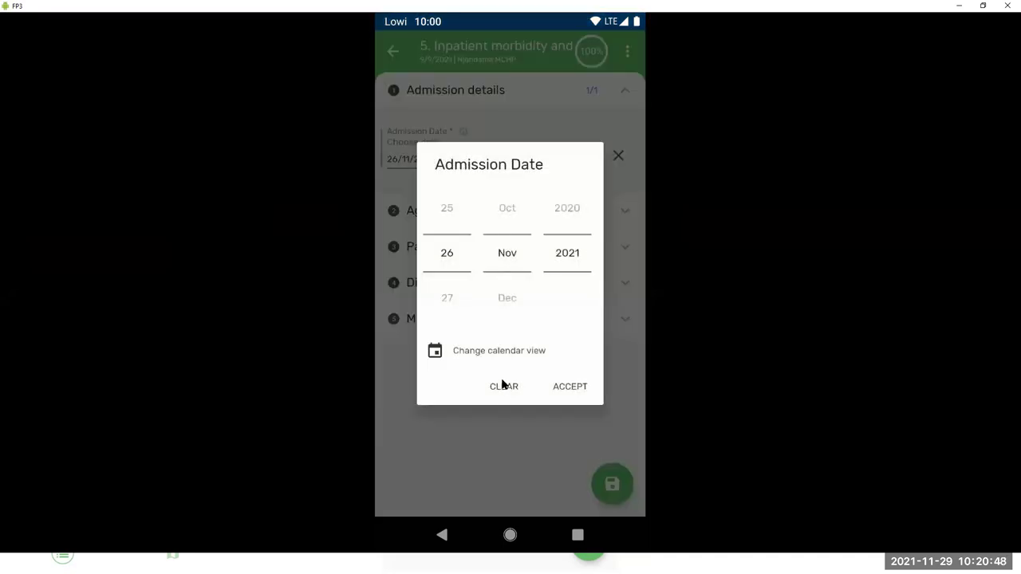
left_click(503, 386)
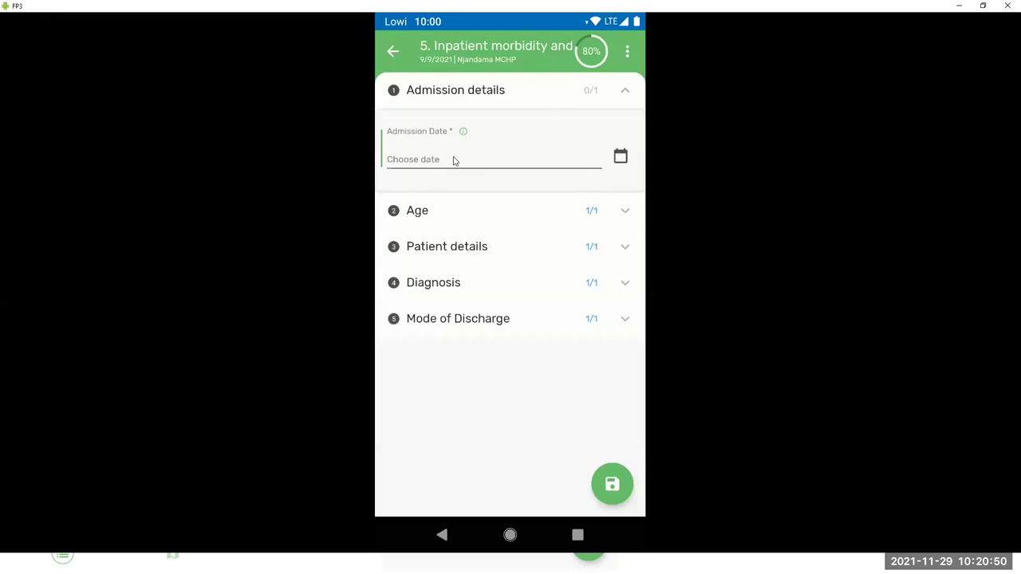
left_click(454, 160)
left_click(554, 386)
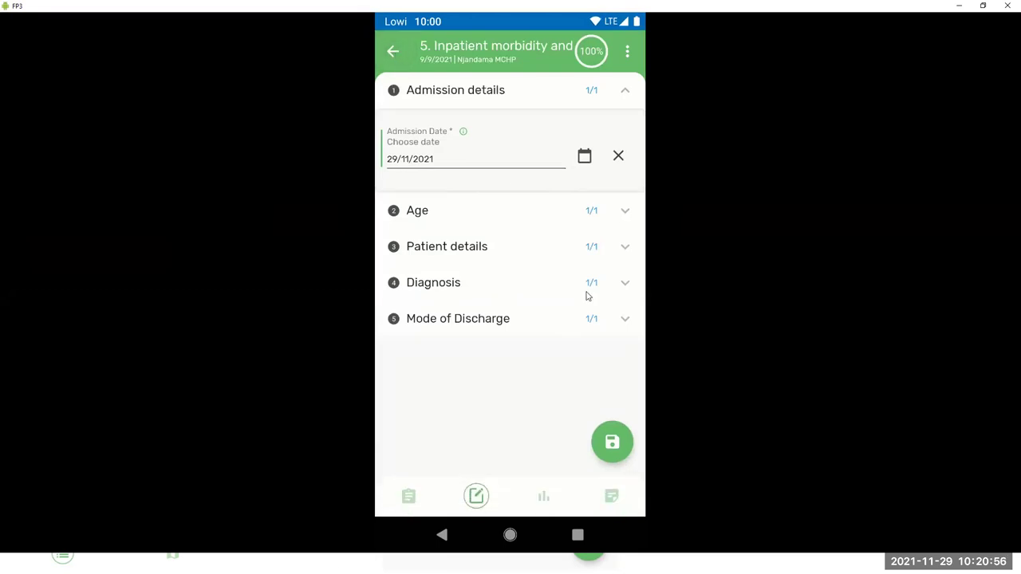
- Save and finish the event, and return to the Home program list
left_click(598, 441)
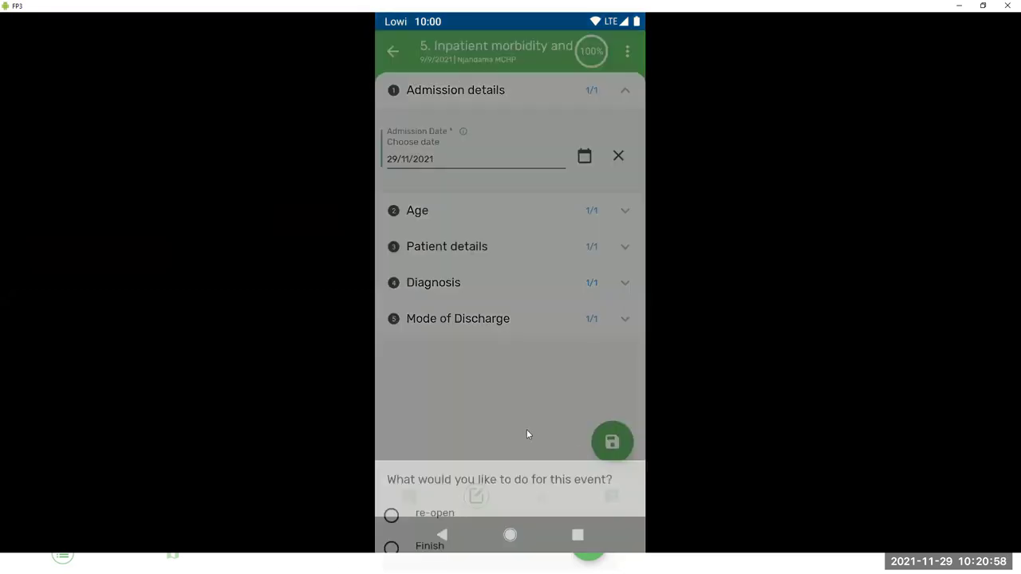
left_click(430, 497)
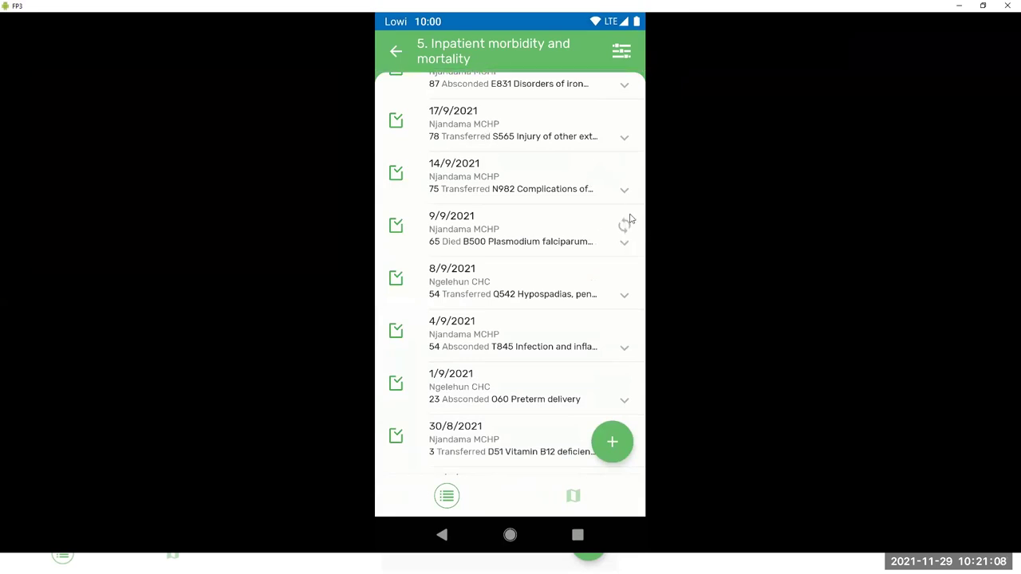
left_click(397, 55)
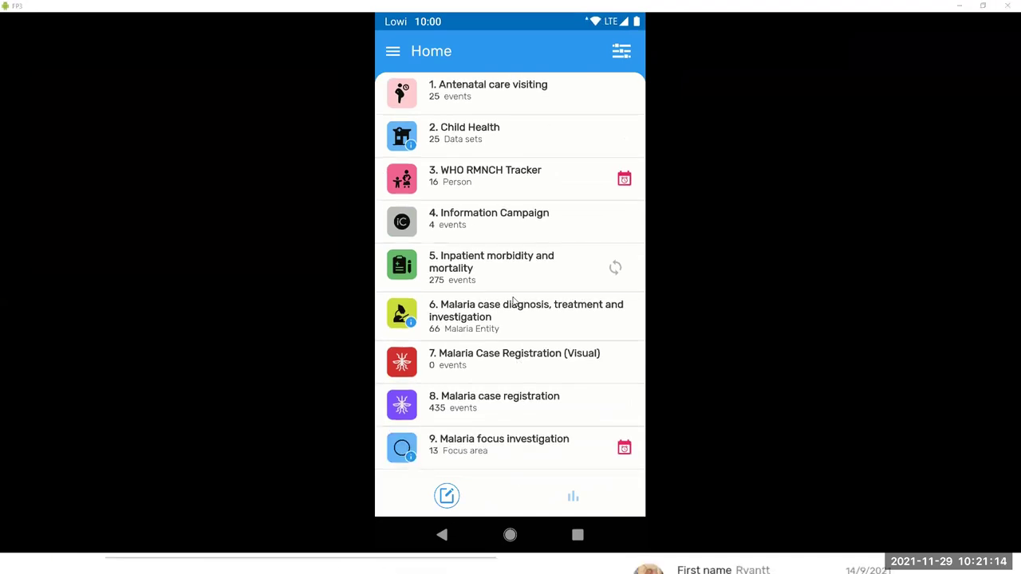
- Open the Child Programme and show its search form for tracked persons
scroll(514, 300, "down", 3)
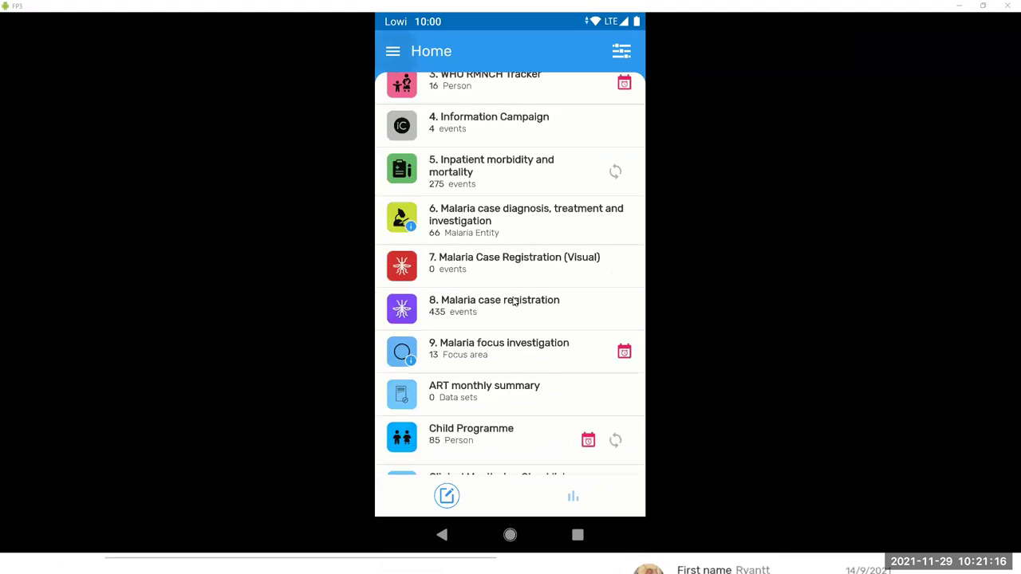
left_click(493, 431)
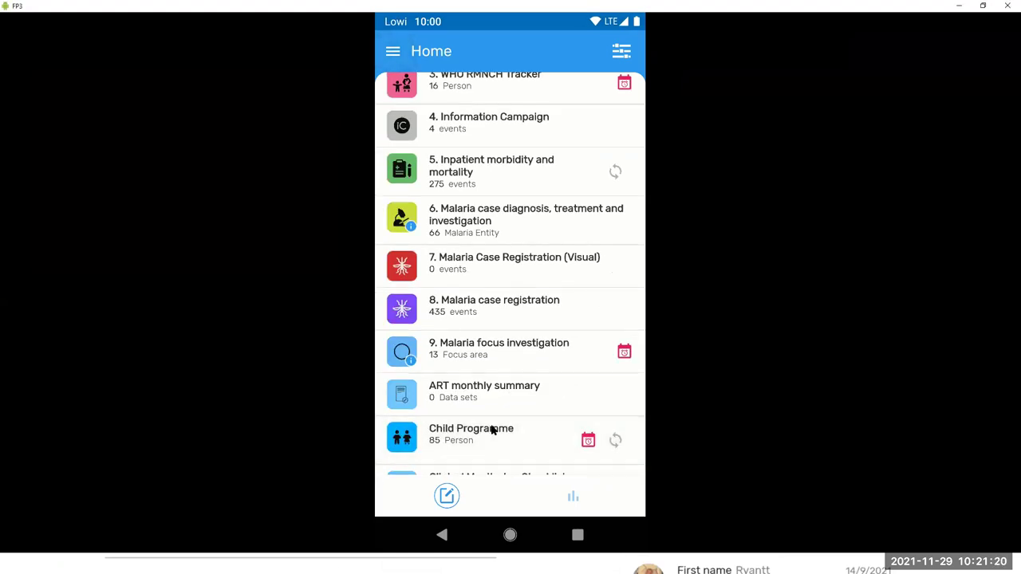
left_click(492, 451)
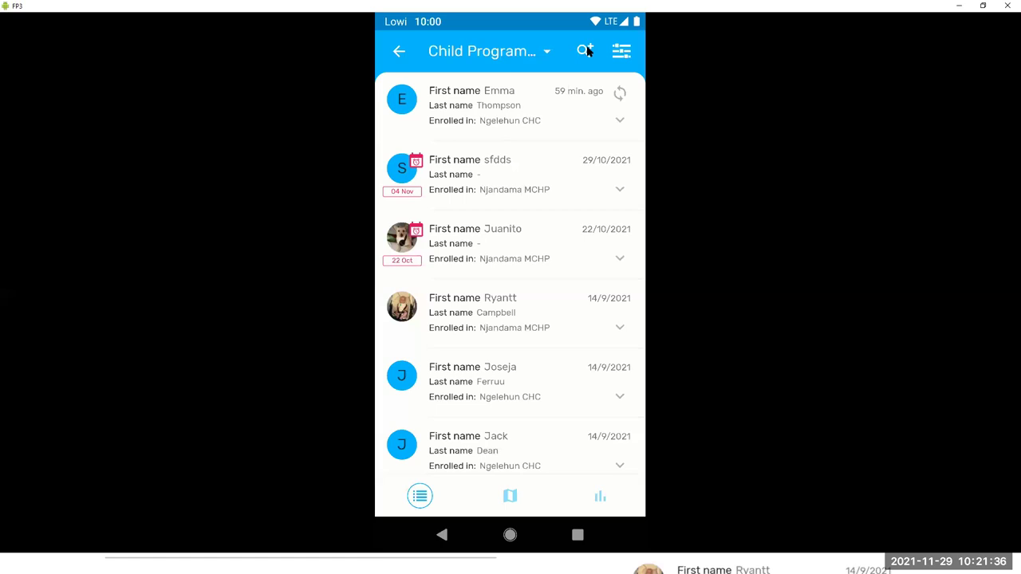
left_click(587, 51)
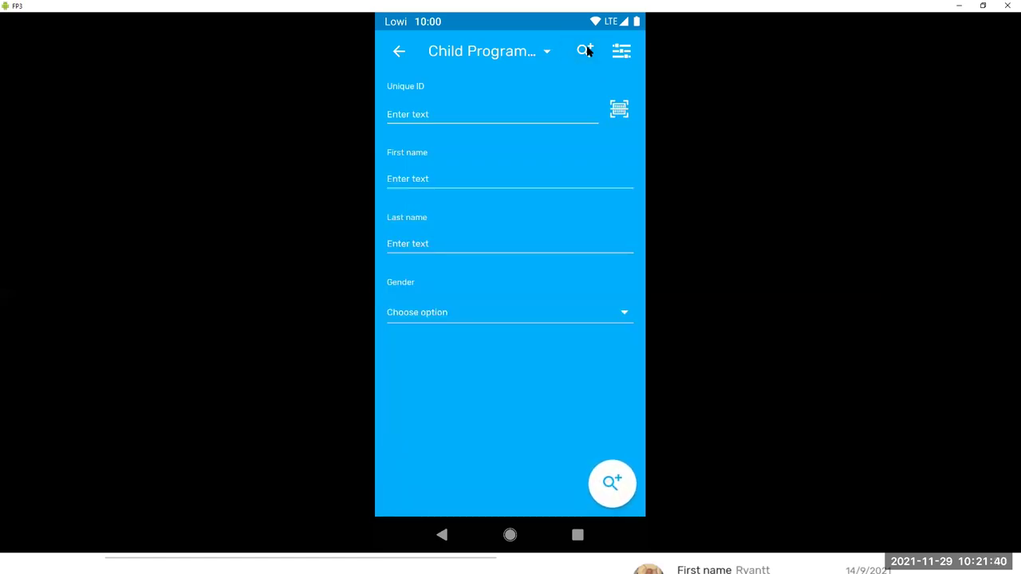
- Leave the Child Programme and look further down the Home program list
left_click(399, 51)
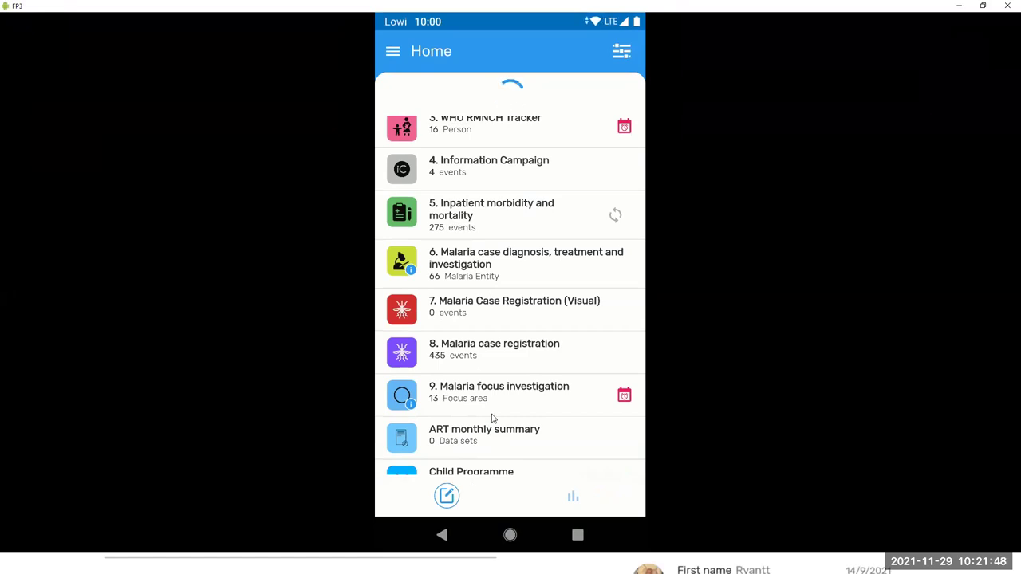
left_click_drag(484, 463, 497, 340)
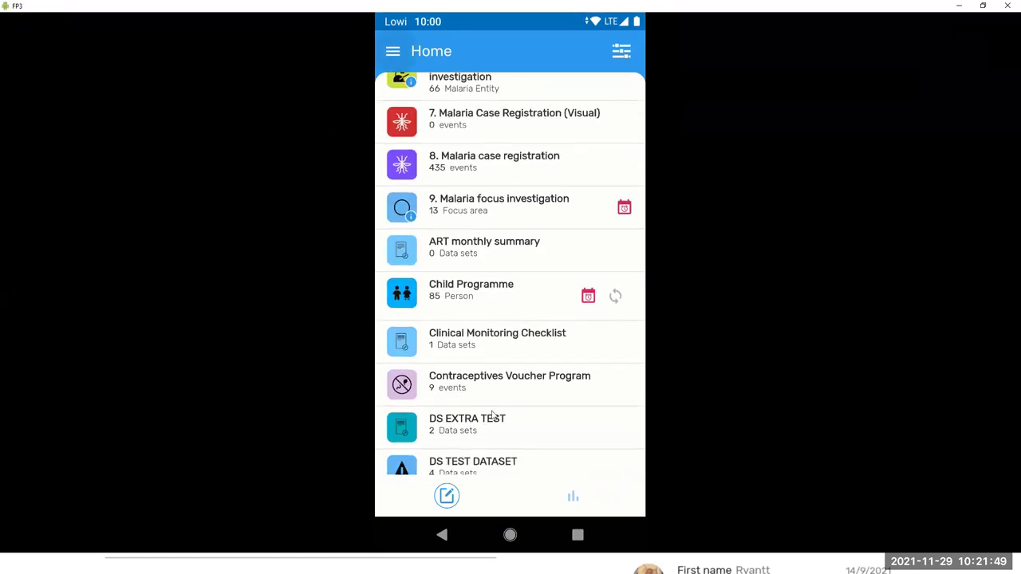
- Open the Child Programme and show the dashboard of the first listed child
left_click(490, 310)
left_click(588, 296)
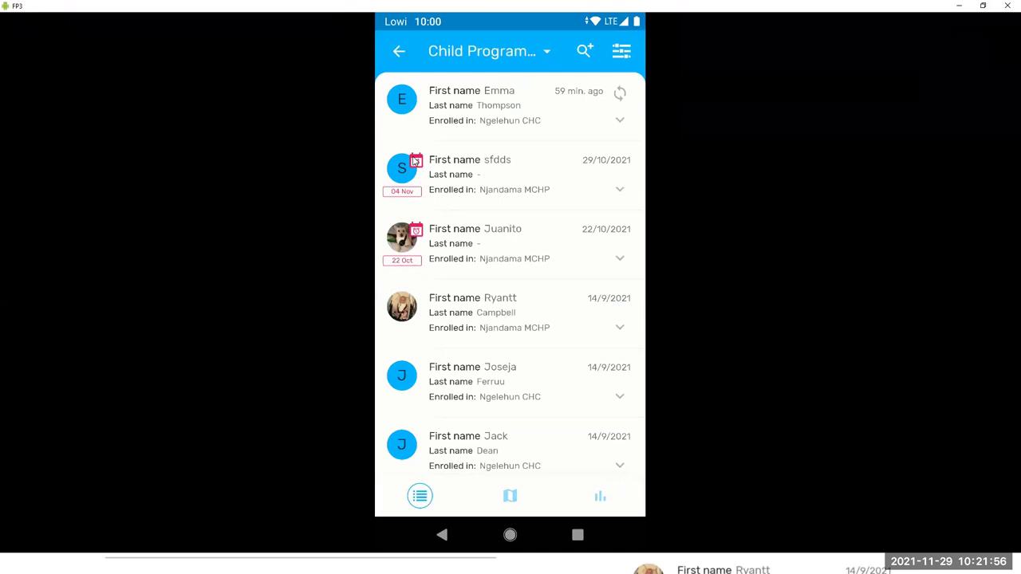
left_click(506, 109)
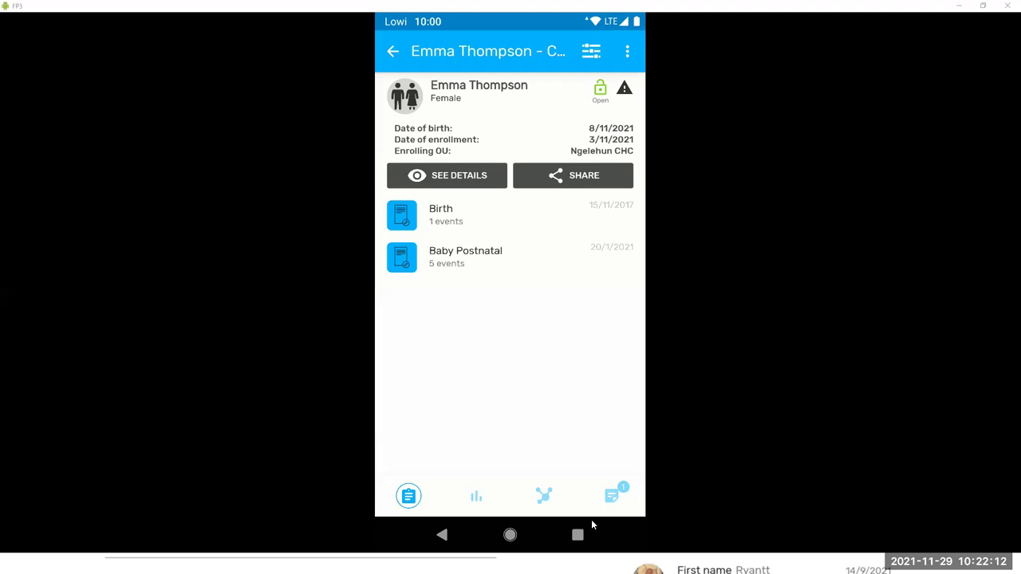
- Look through the child's analytics charts, relationships and notes, and return to the enrollment overview
left_click(476, 499)
scroll(486, 284, "down", 1)
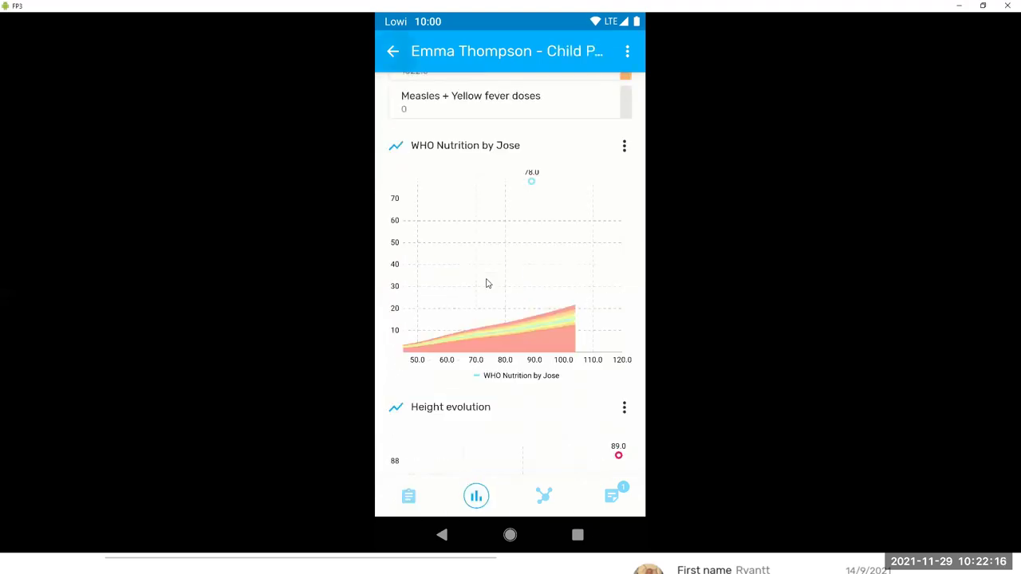
scroll(492, 292, "up", 2)
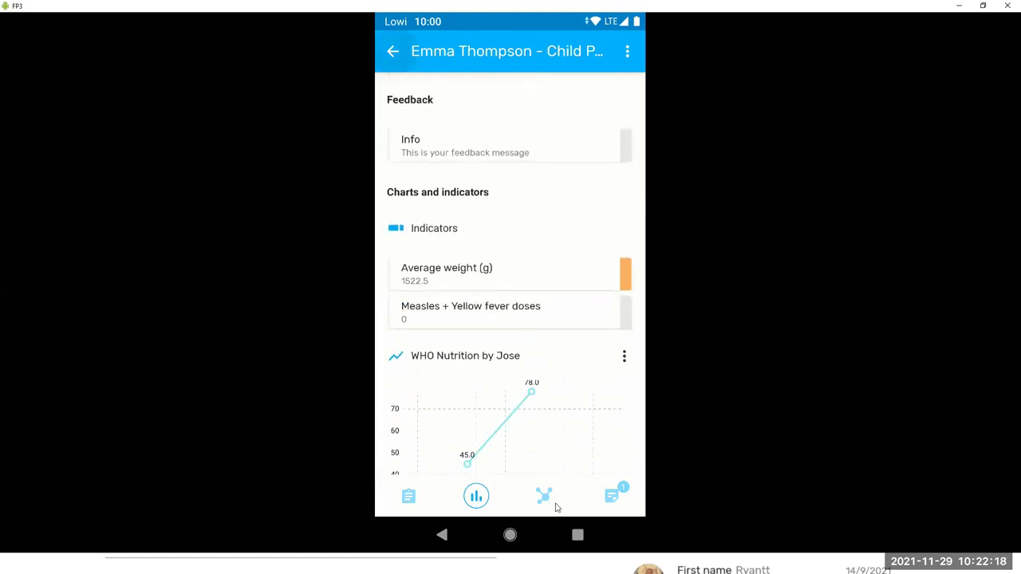
left_click(544, 497)
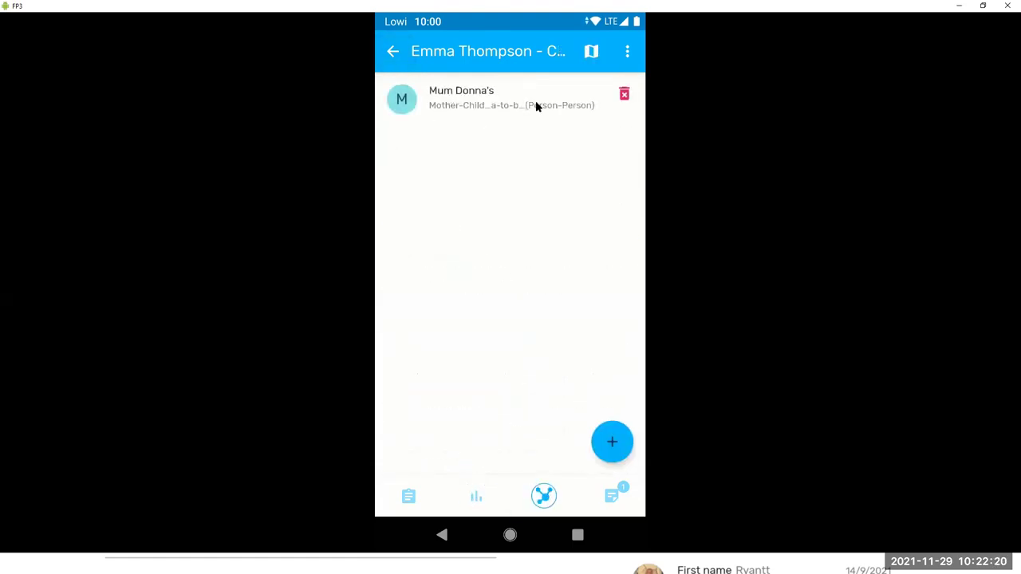
left_click(612, 496)
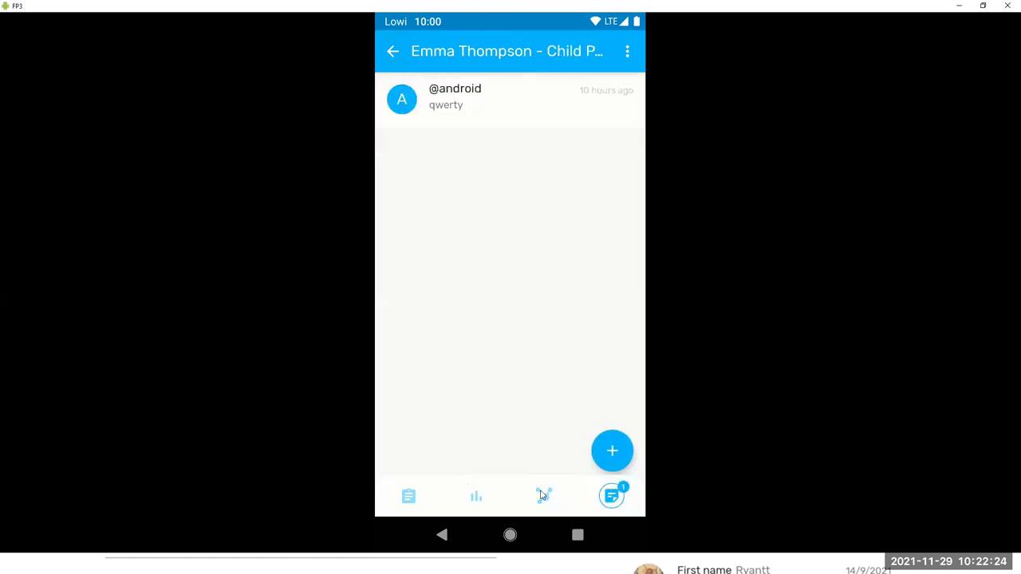
left_click(541, 496)
left_click(476, 494)
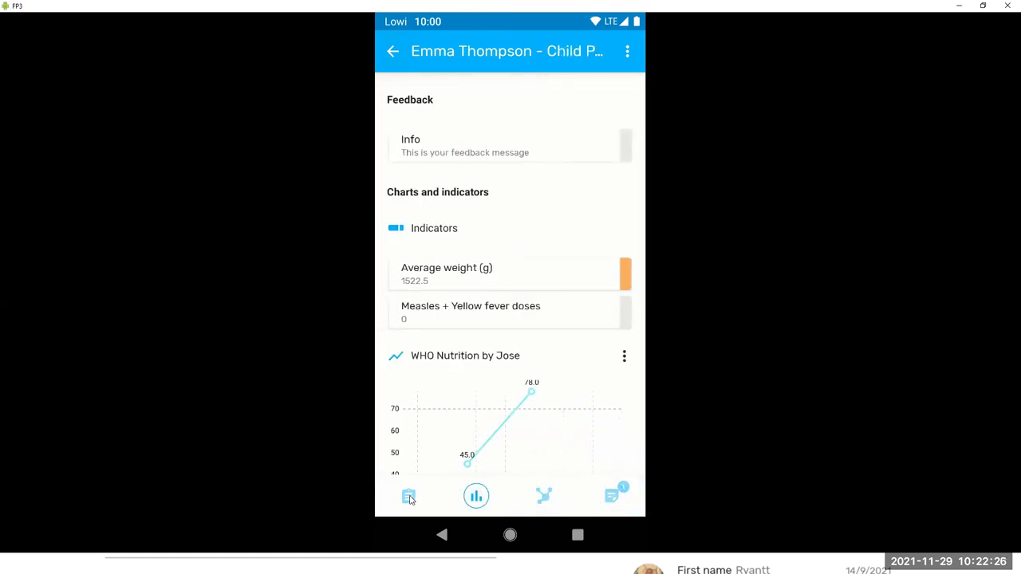
left_click(408, 497)
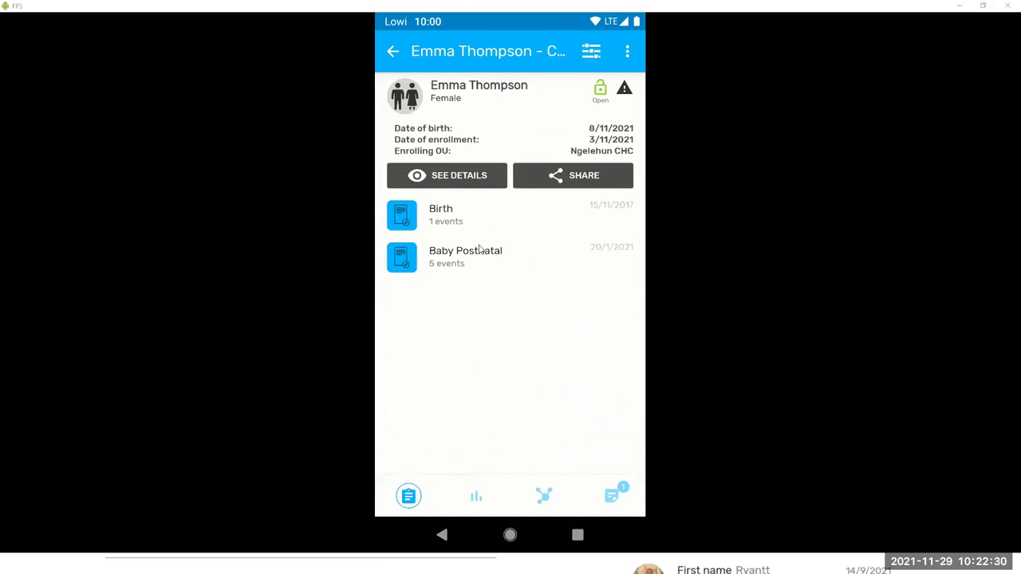
- Return to the Child Programme list, and expand and collapse the first child's card
left_click(393, 51)
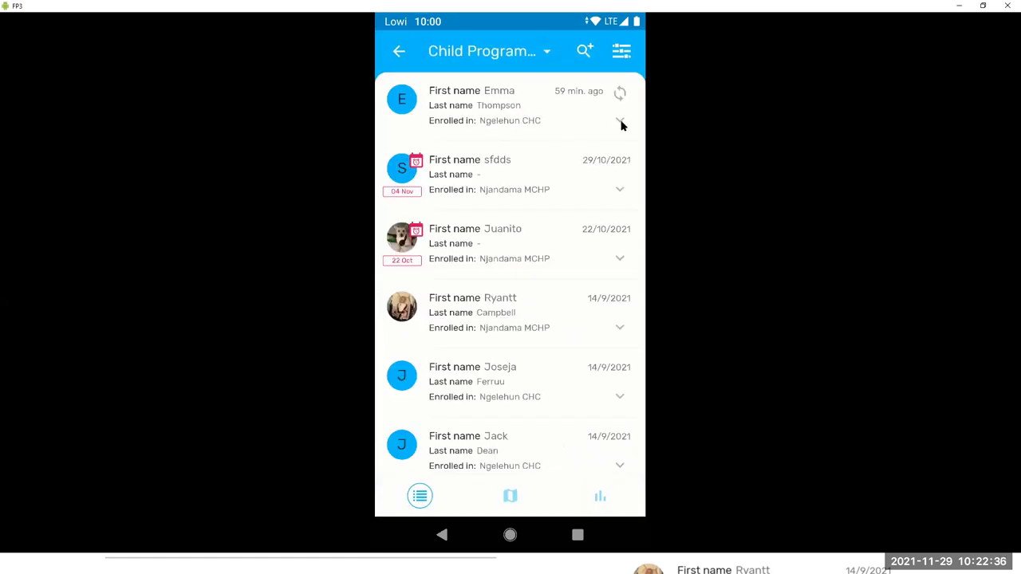
left_click(620, 120)
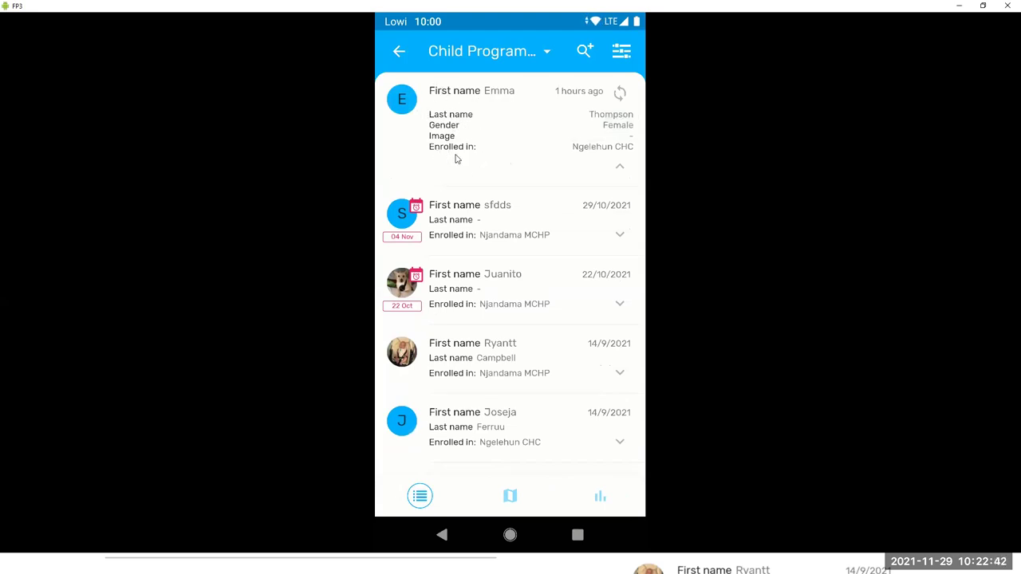
left_click(621, 169)
- Show the Child Programme search form and switch the search to All Person
left_click(585, 51)
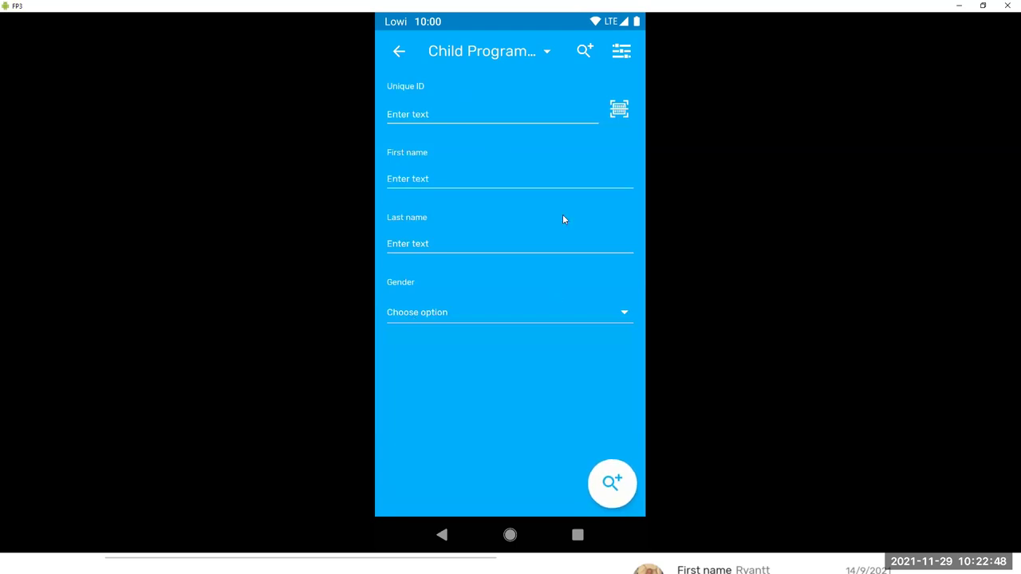
left_click(548, 53)
left_click(445, 90)
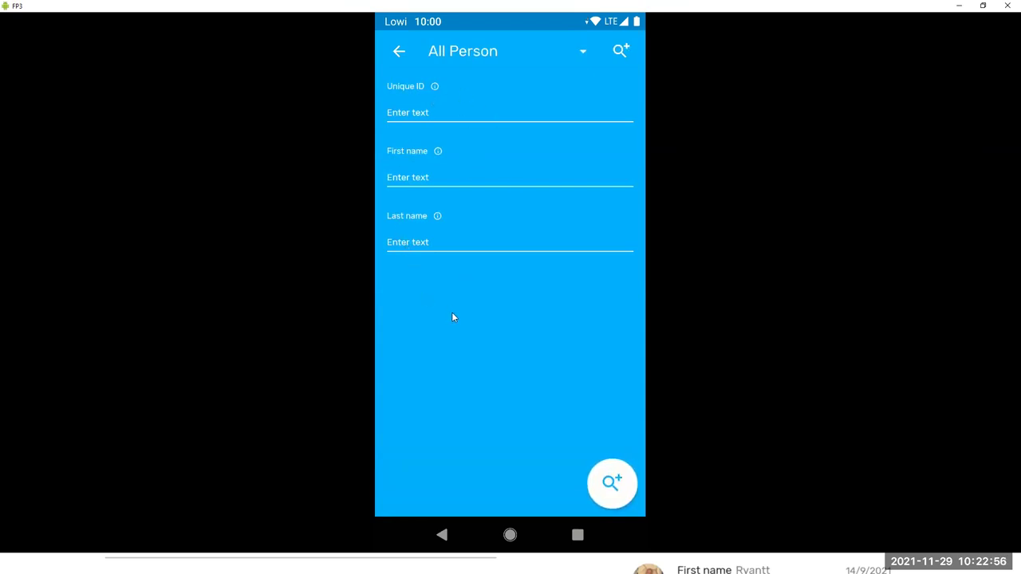
- Switch through the 3. WHO RMNCH Tracker and TB program lists, and go back to the Child Programme
left_click(563, 54)
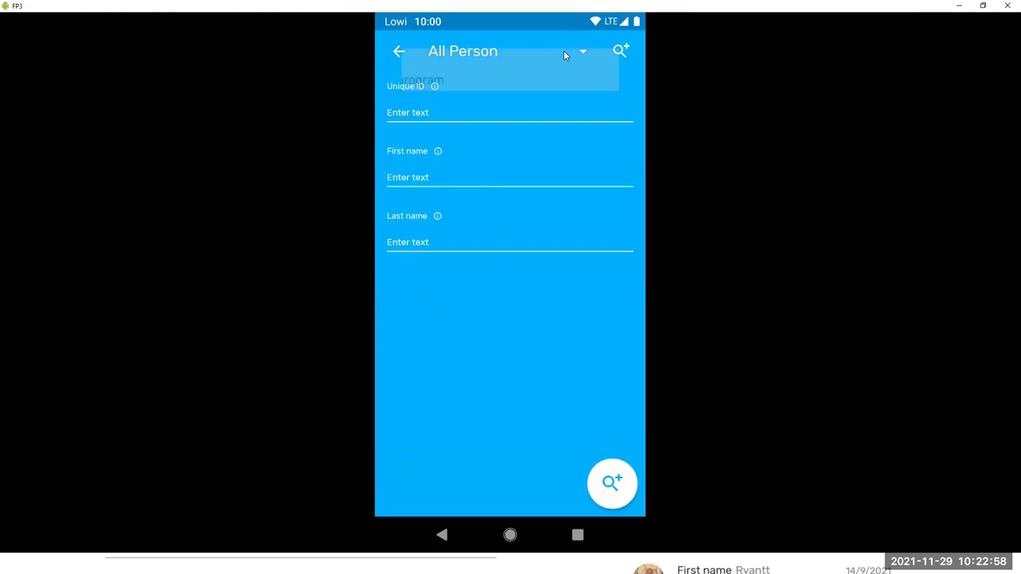
left_click(459, 134)
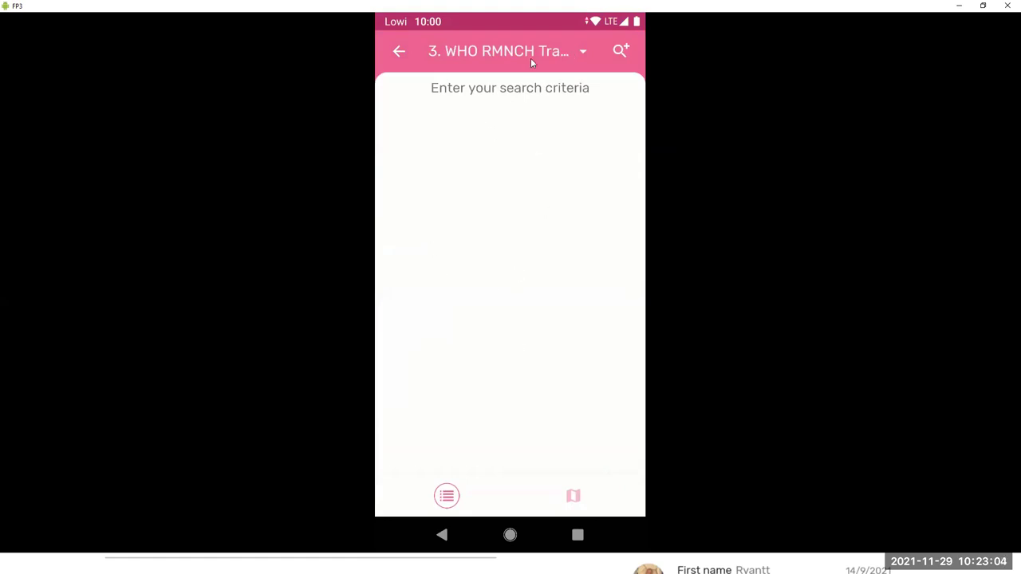
left_click(561, 54)
left_click(438, 286)
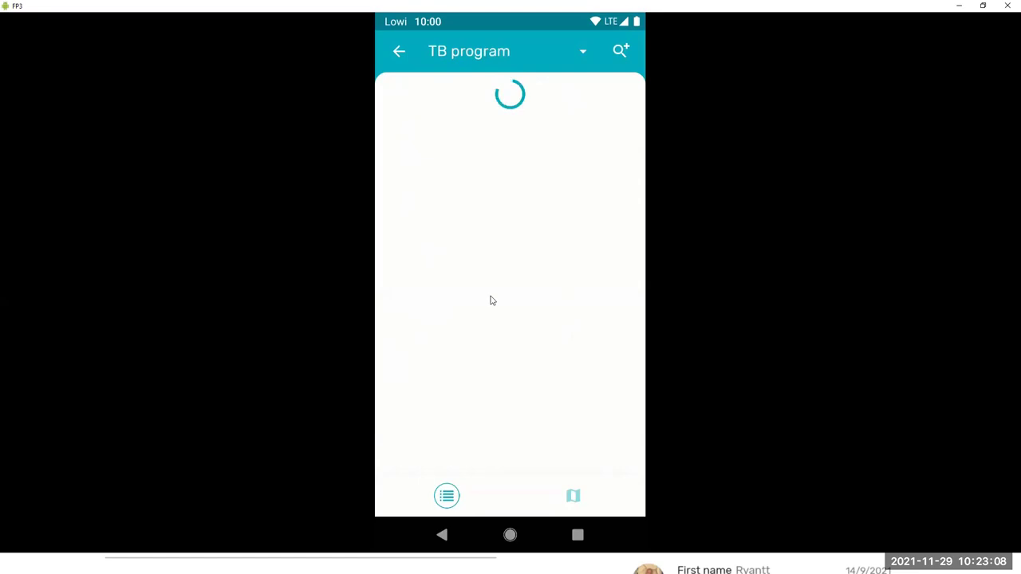
left_click(531, 54)
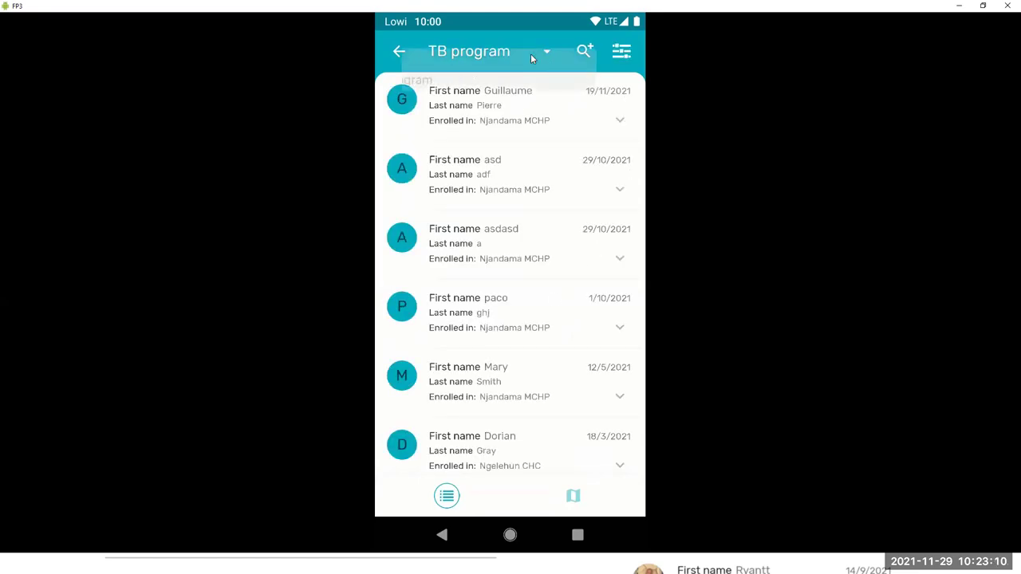
left_click(447, 172)
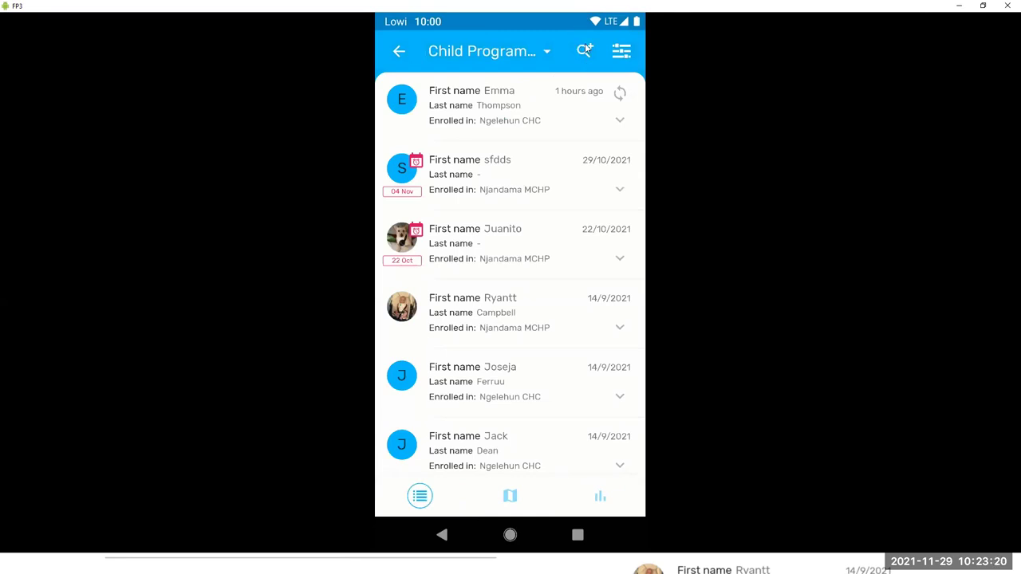
- Search the Child Programme for a child by first name and show the full results list
left_click(585, 51)
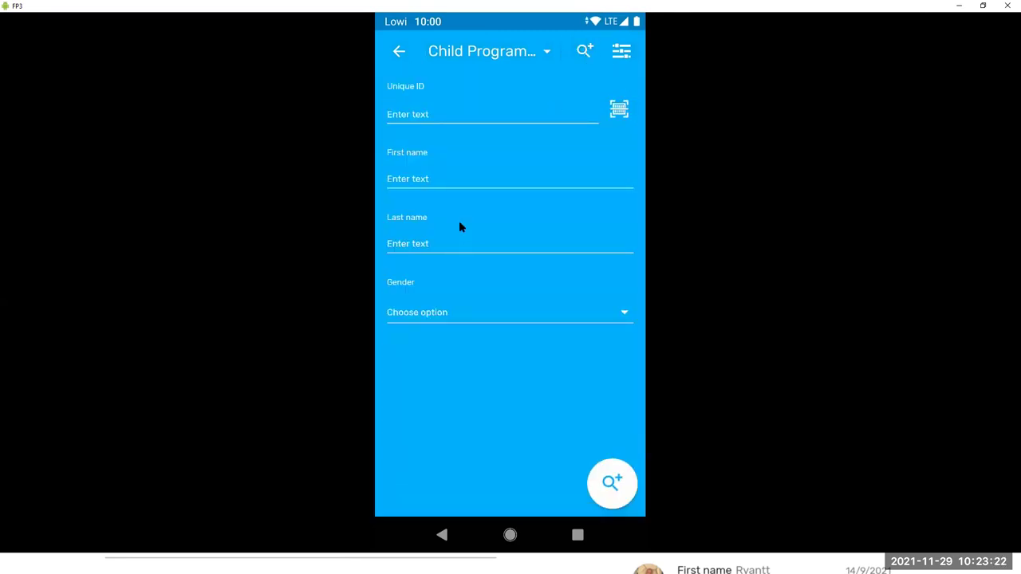
left_click(457, 182)
type("marta")
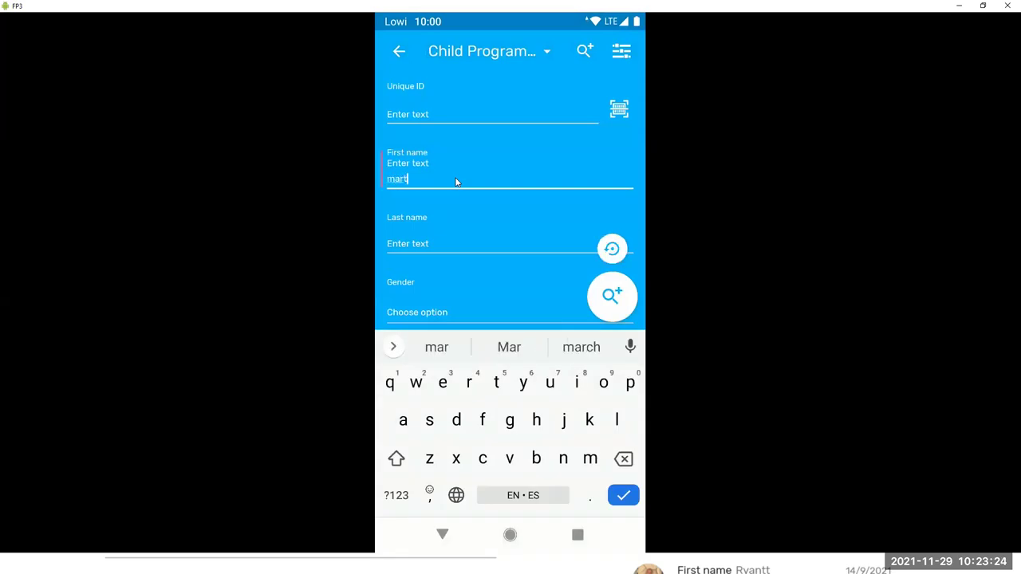
left_click(612, 296)
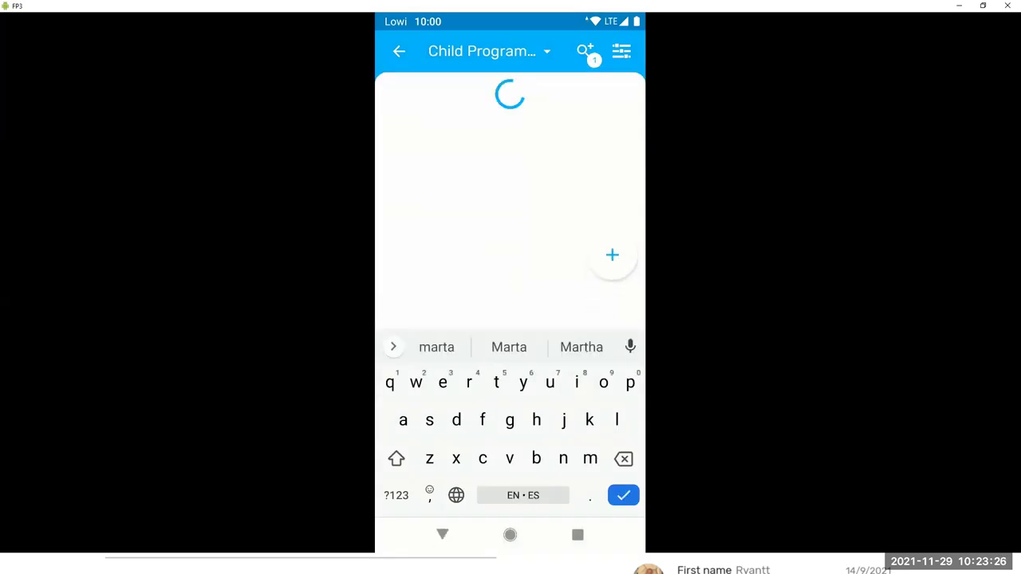
left_click(444, 536)
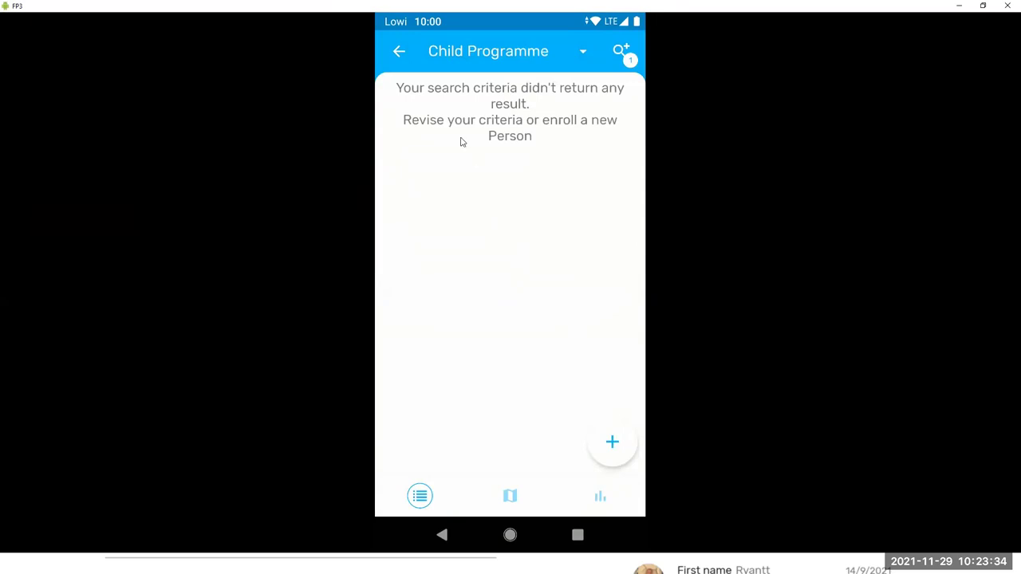
- Reopen the first child's dashboard from Home and show the person attributes in the enrollment details
left_click(400, 51)
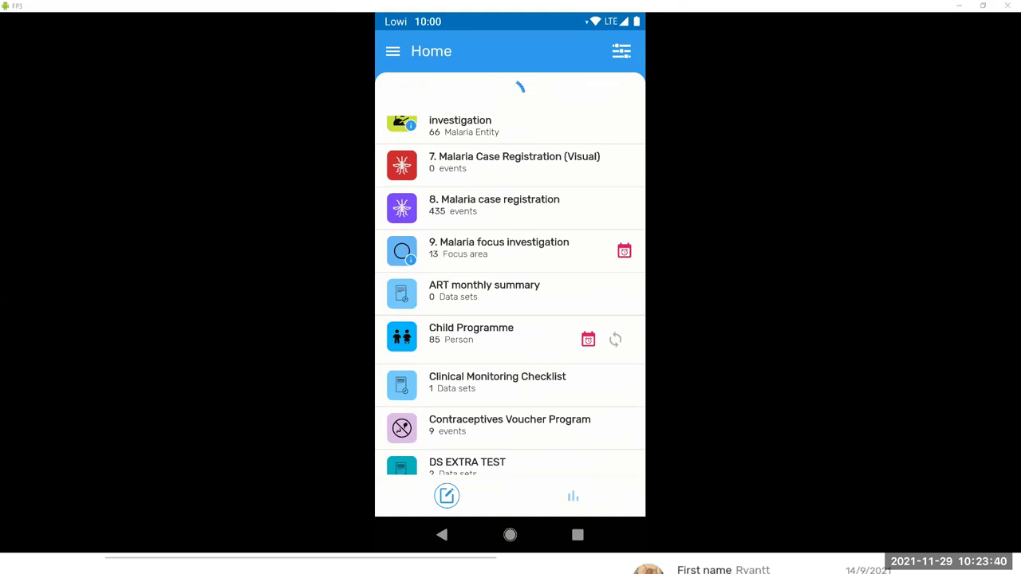
left_click(470, 335)
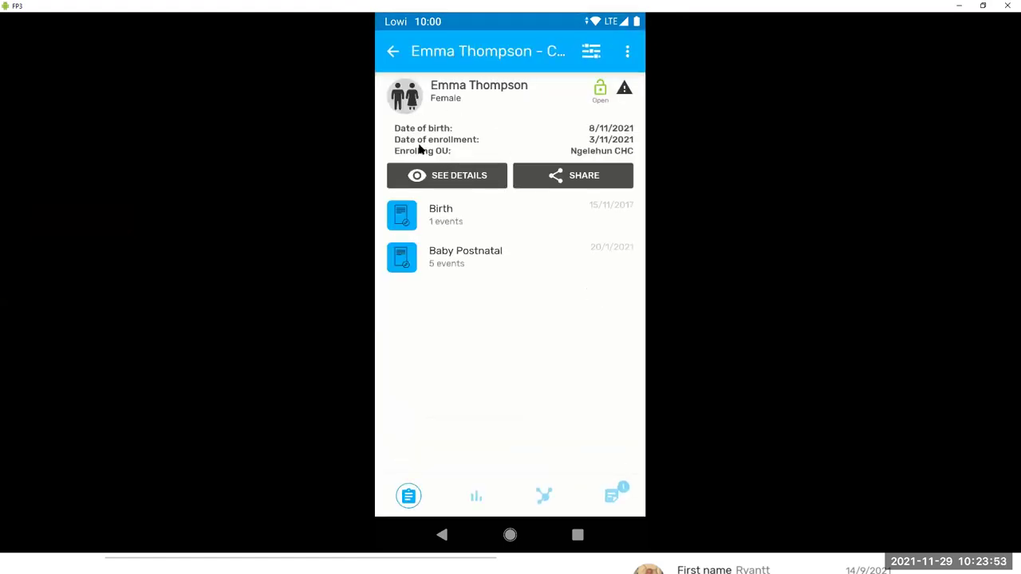
left_click(447, 180)
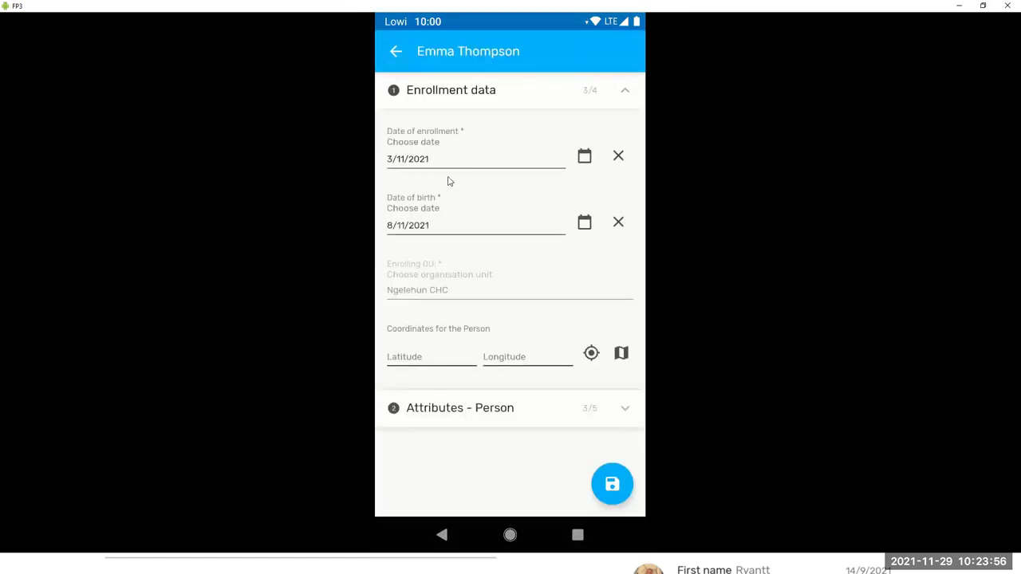
left_click(494, 415)
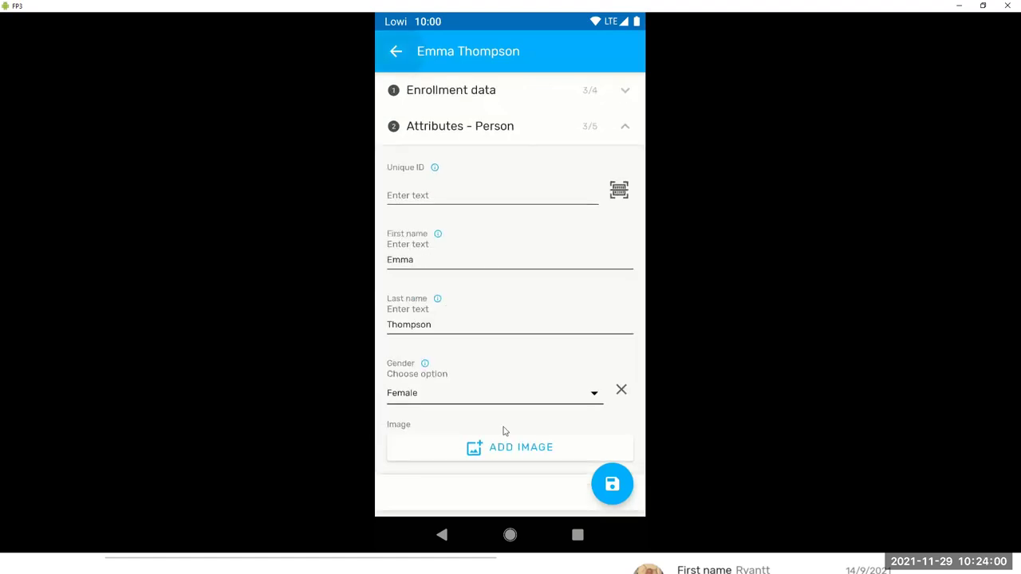
- Take a camera photo as the child's image and save the enrollment details
left_click(513, 450)
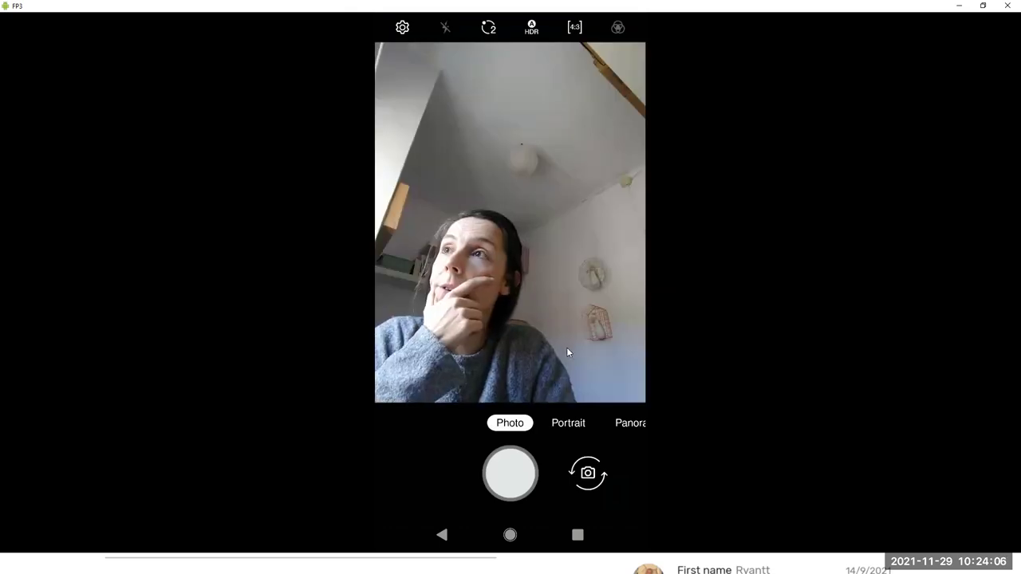
left_click(524, 475)
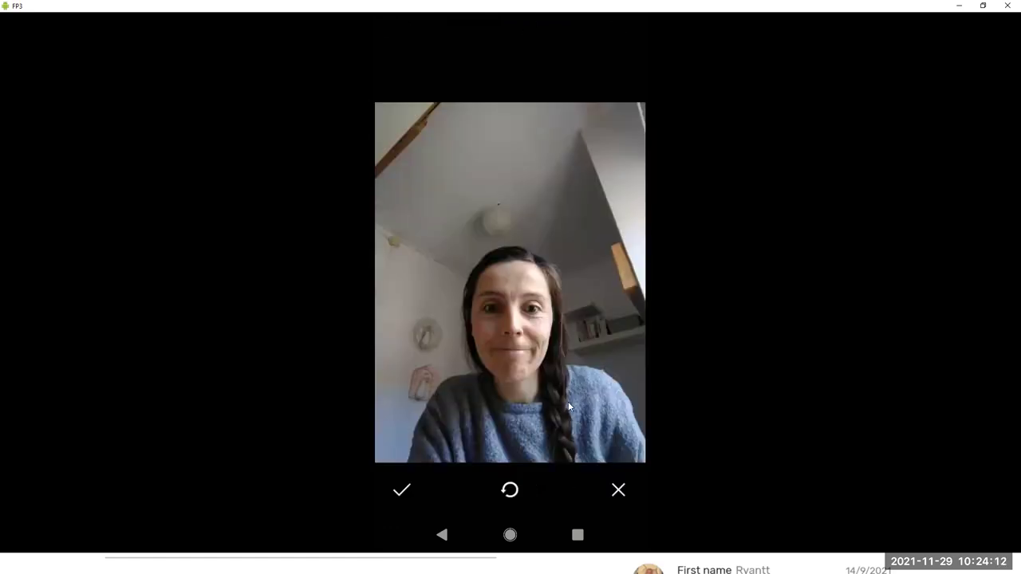
left_click(409, 488)
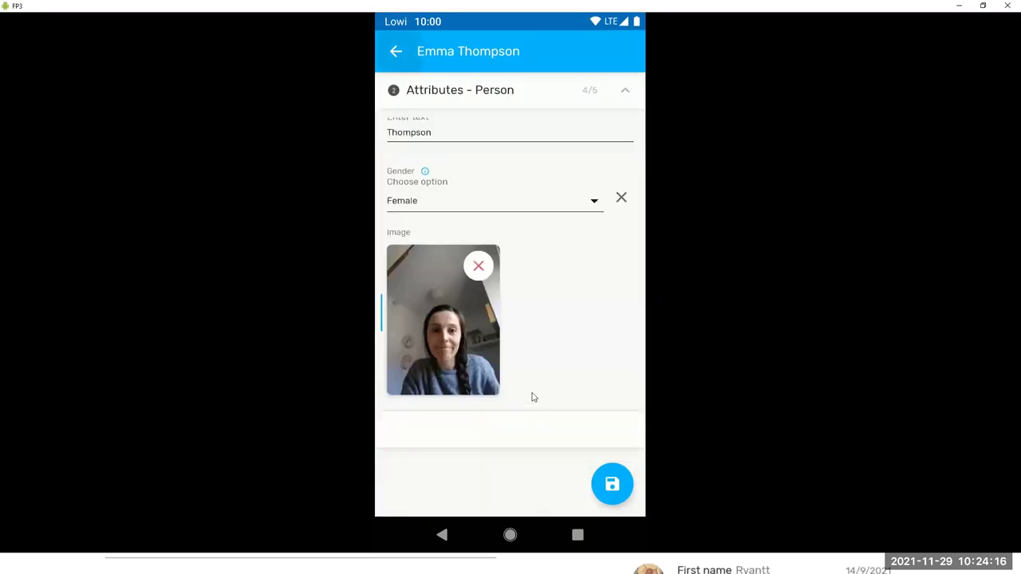
left_click(608, 475)
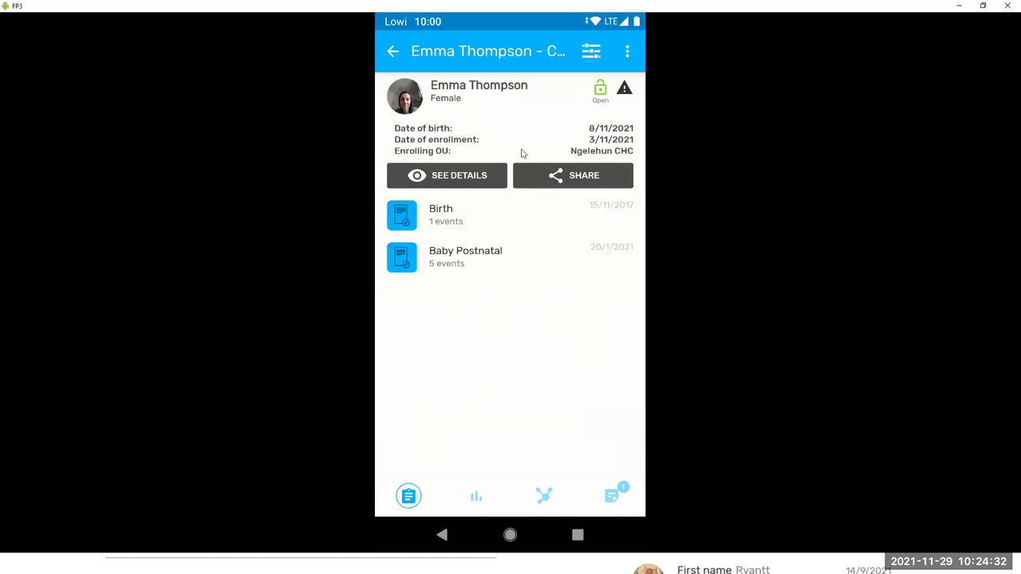
- Check the sync status of the child's record and review the additional enrollment actions
left_click(627, 89)
left_click(627, 51)
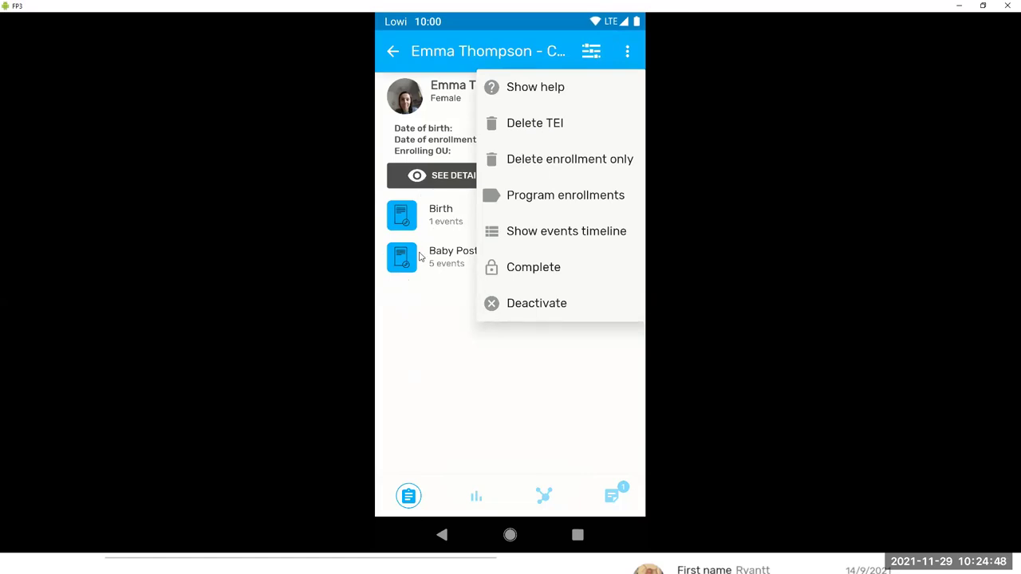
left_click(423, 288)
- Expand and collapse the Birth and Baby Postnatal stages to view their events
left_click(447, 223)
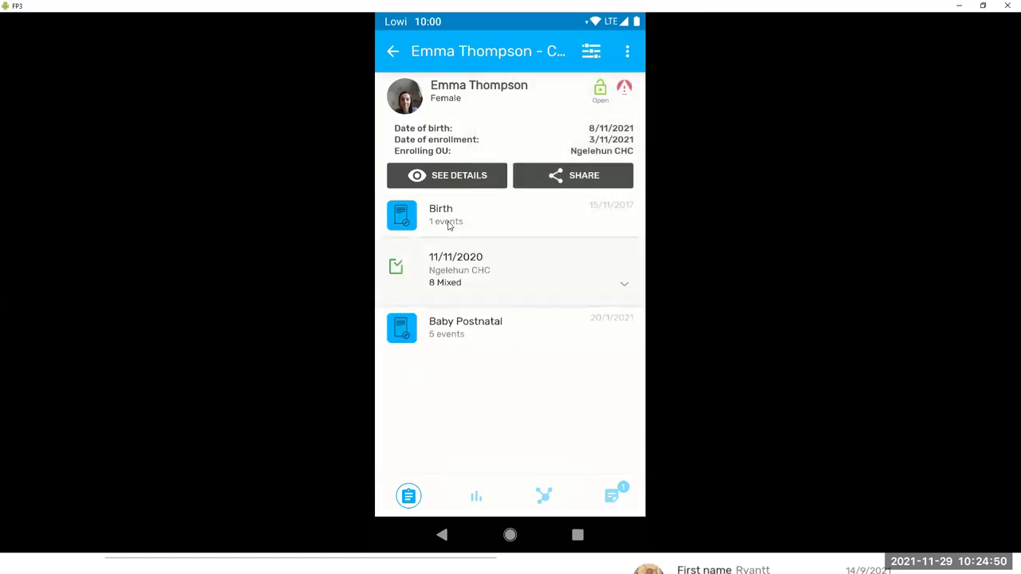
left_click(449, 225)
left_click(456, 263)
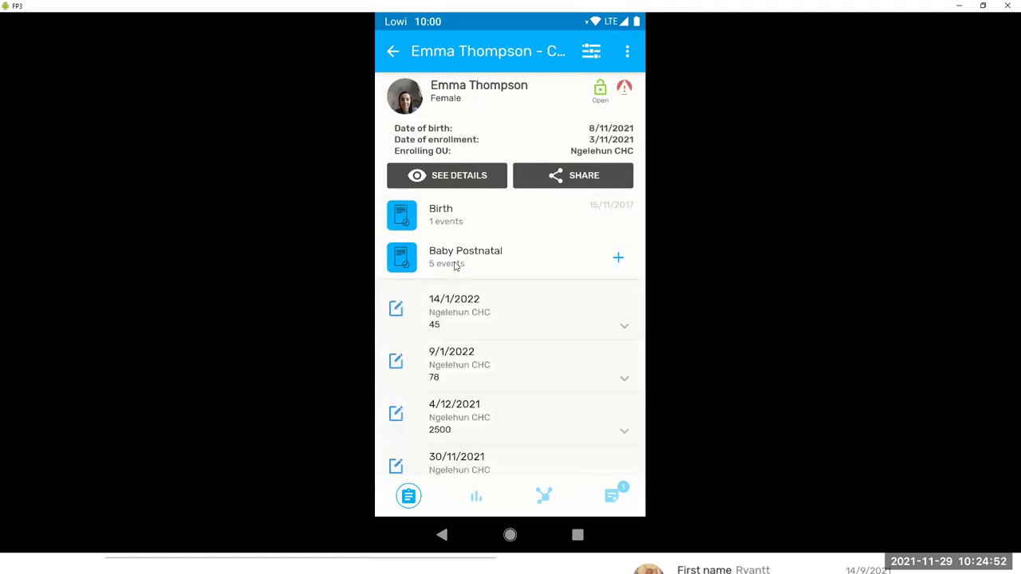
left_click(486, 257)
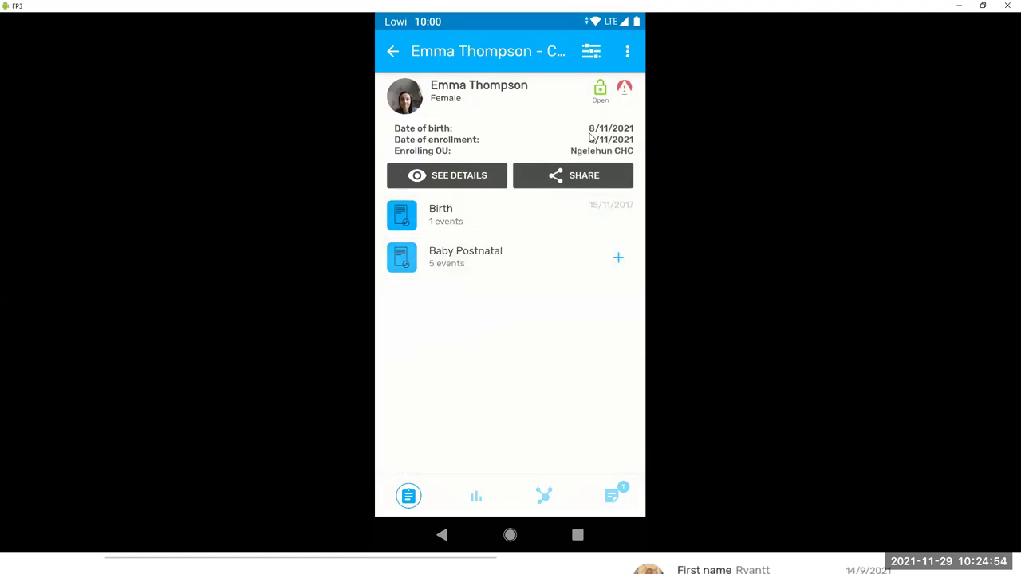
- Switch the child's dashboard to the events timeline and check the options for adding an event
left_click(627, 53)
left_click(564, 230)
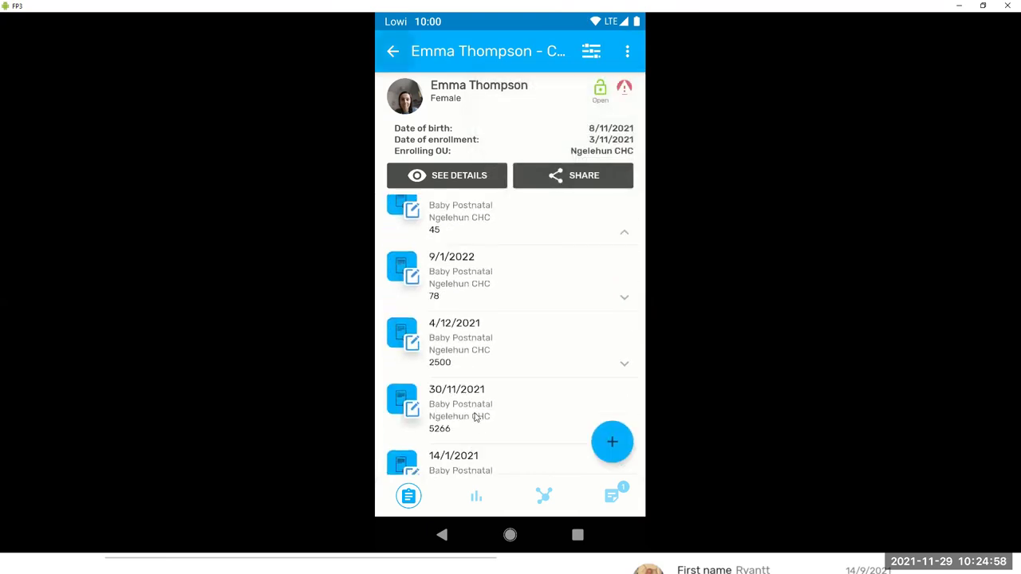
left_click(621, 462)
left_click(604, 287)
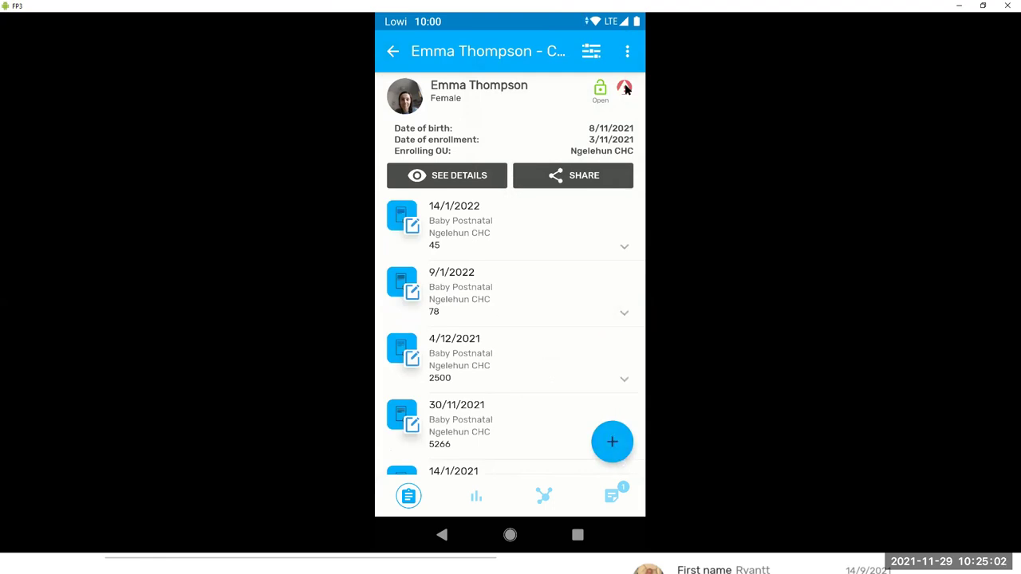
- Group the child's events by stage and review the events in the Baby Postnatal stage
left_click(627, 51)
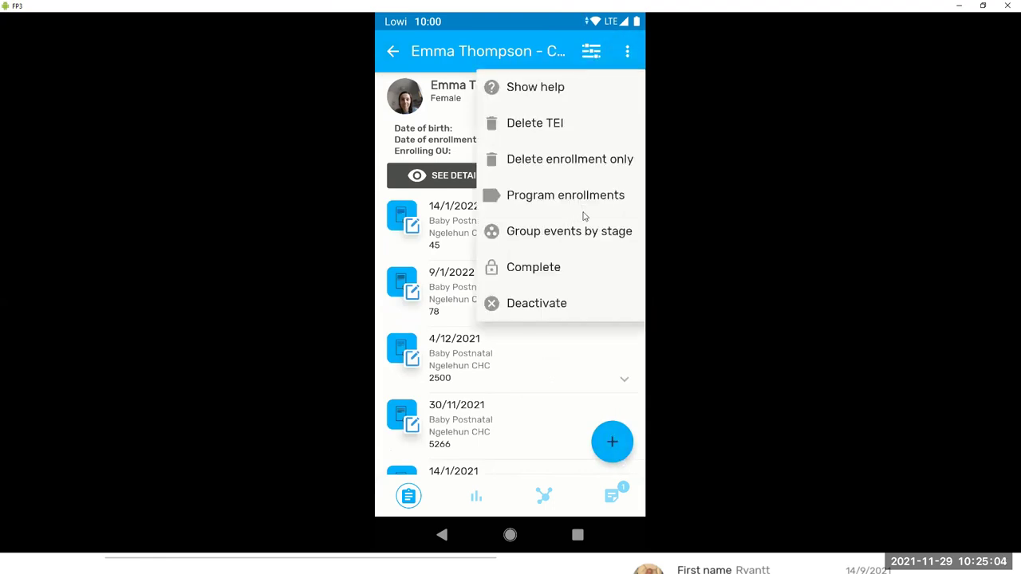
left_click(588, 240)
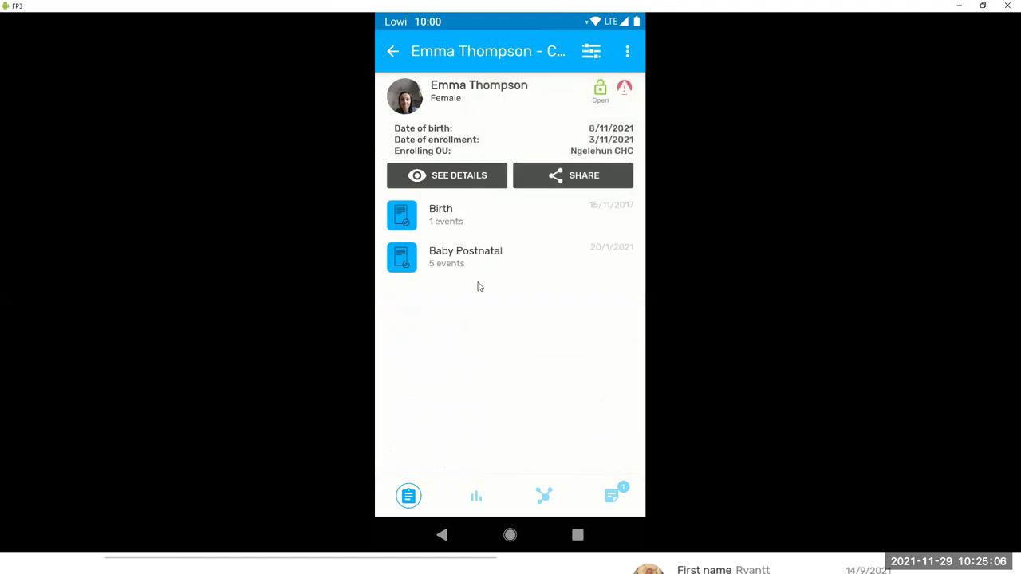
left_click(498, 264)
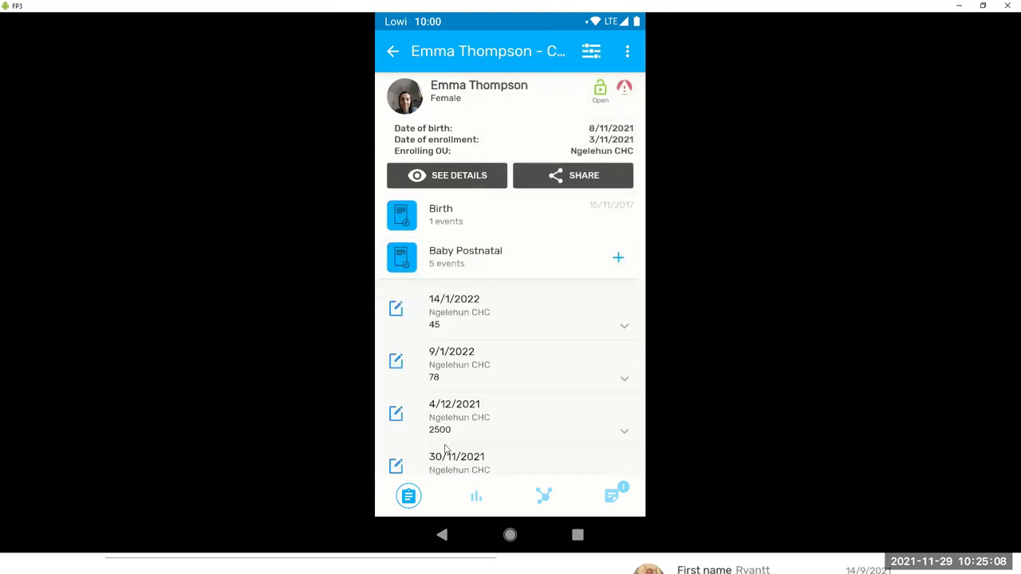
scroll(445, 451, "down", 3)
scroll(445, 451, "up", 5)
- Check the options for adding a Baby Postnatal event, and view the Birth stage's event before collapsing both stages
left_click(618, 259)
left_click(548, 259)
left_click(483, 264)
left_click(497, 221)
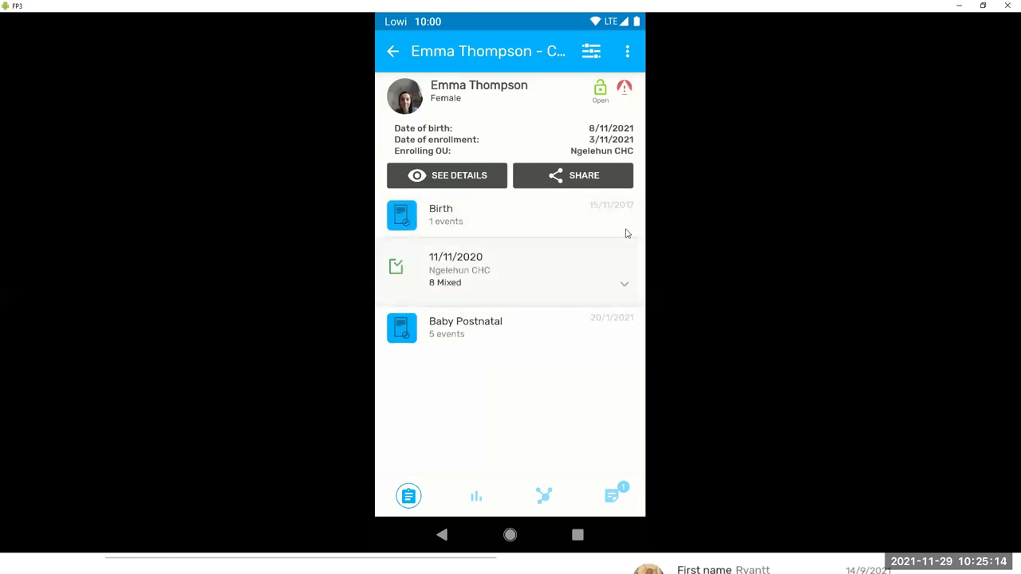
left_click(466, 223)
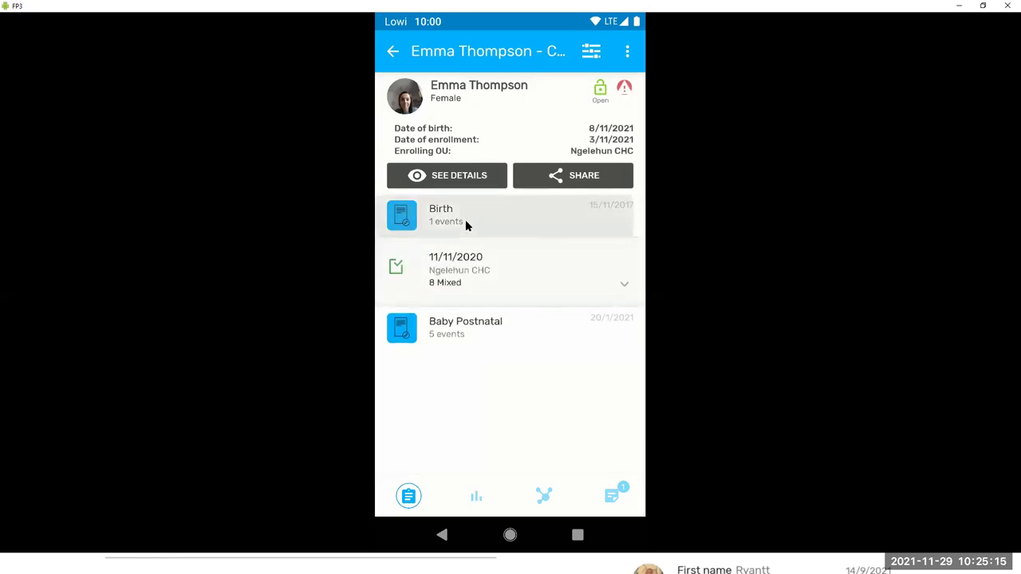
- Open the child's program enrollments and review the active programs and the programs available to enroll in
left_click(627, 53)
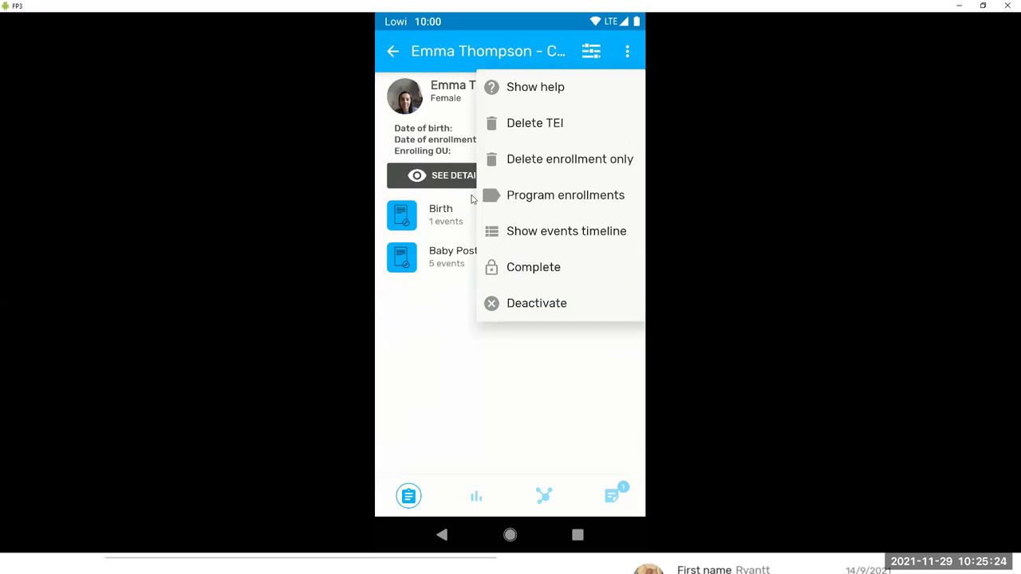
left_click(556, 209)
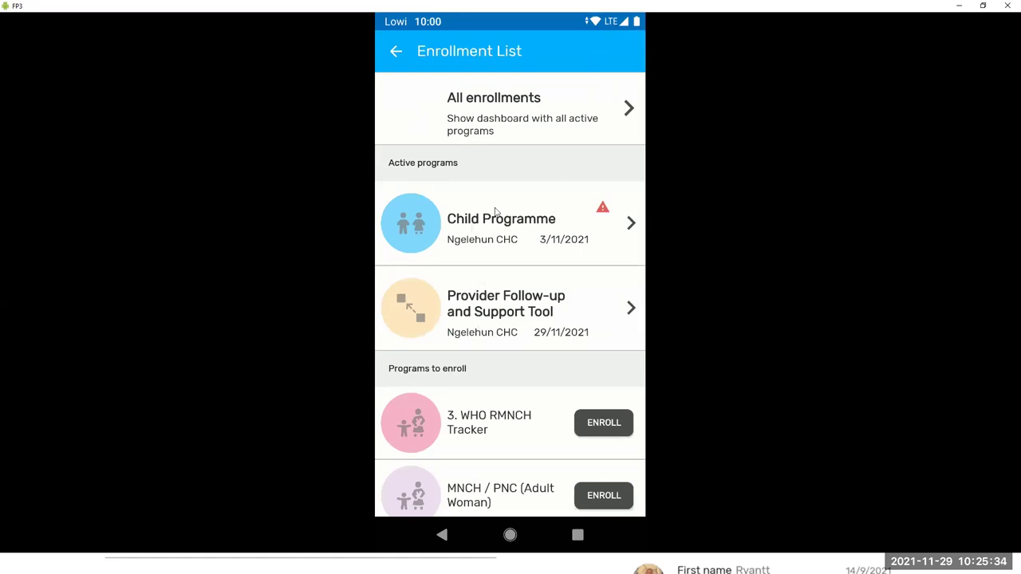
scroll(494, 404, "down", 5)
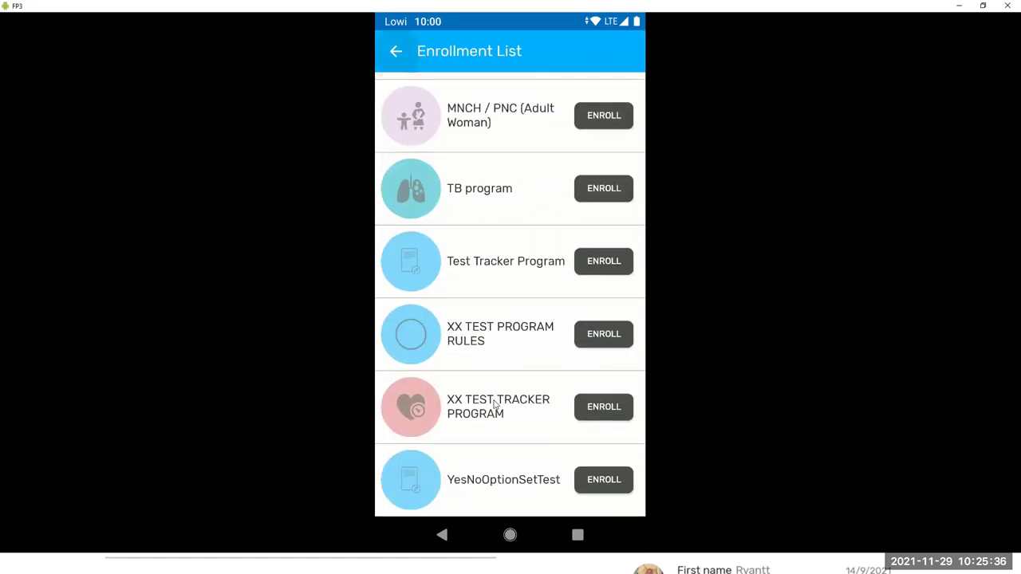
scroll(494, 405, "up", 5)
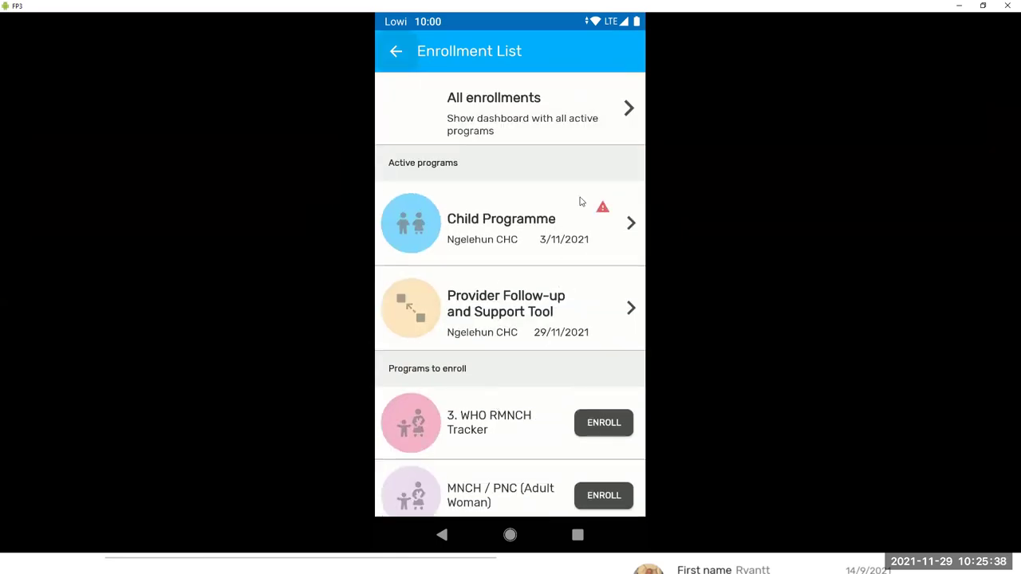
- View the all enrollments dashboard, go back to the child's Child Programme dashboard, and leave it for the search results
left_click(611, 98)
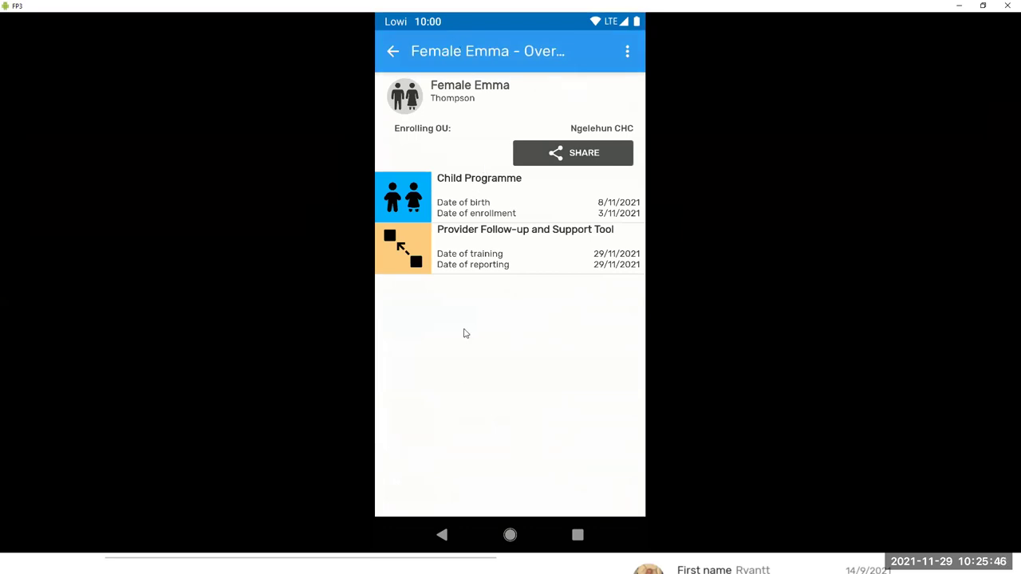
left_click(527, 237)
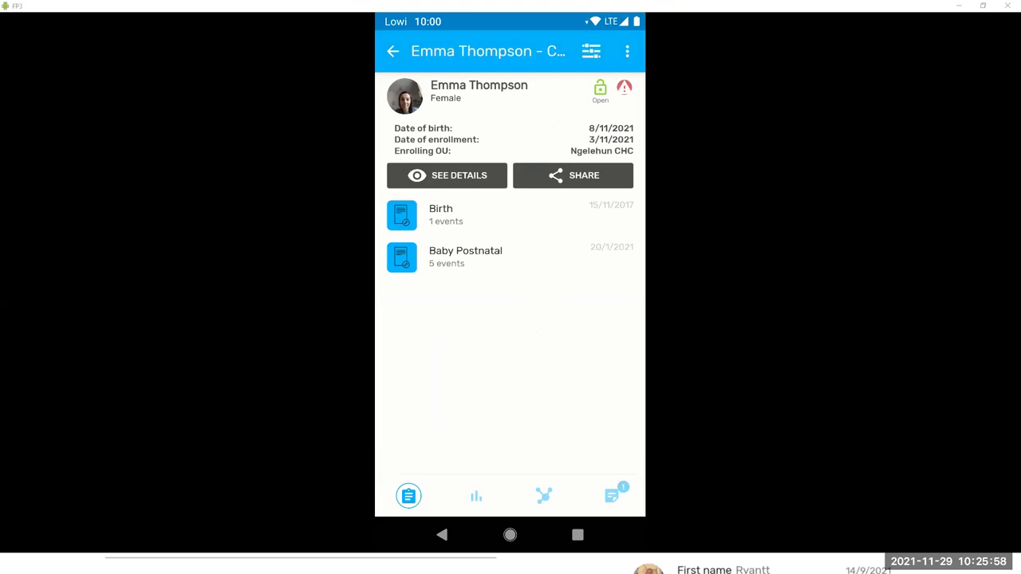
left_click(393, 51)
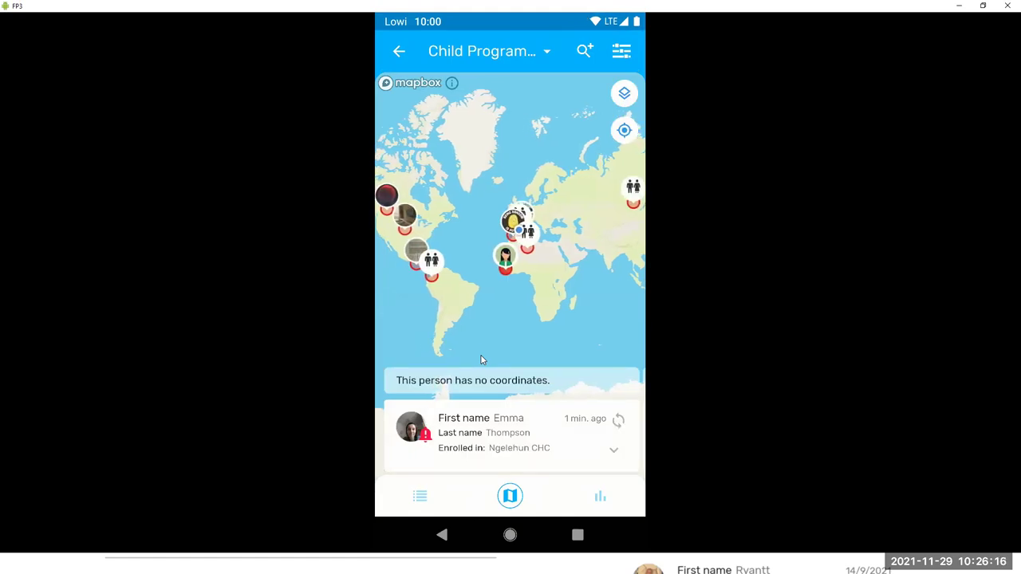
- Browse the person cards on the Child Programme map to locate a person with coordinates
left_click_drag(608, 438, 526, 436)
left_click_drag(610, 437, 492, 452)
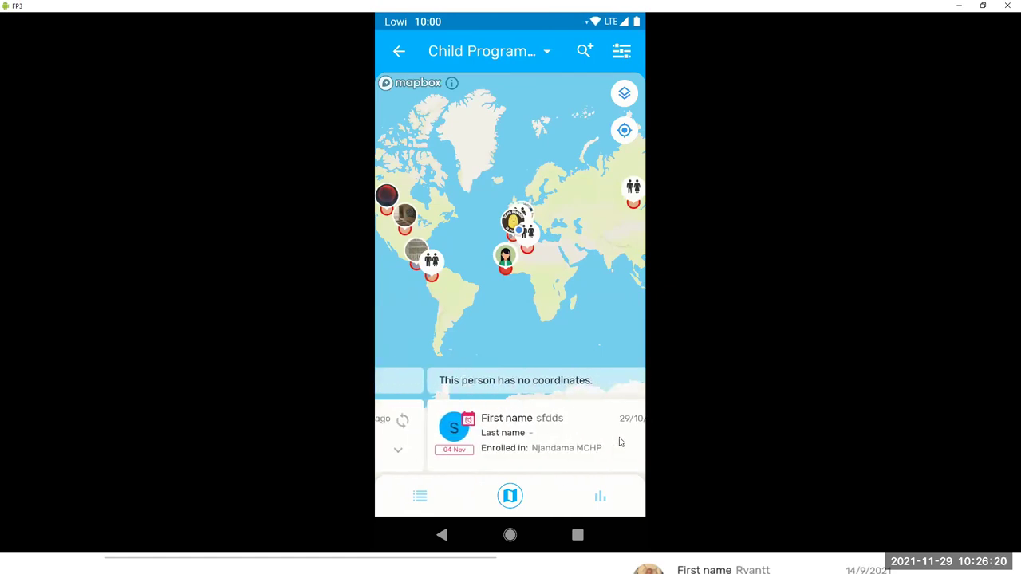
left_click_drag(620, 442, 447, 463)
left_click_drag(607, 445, 456, 467)
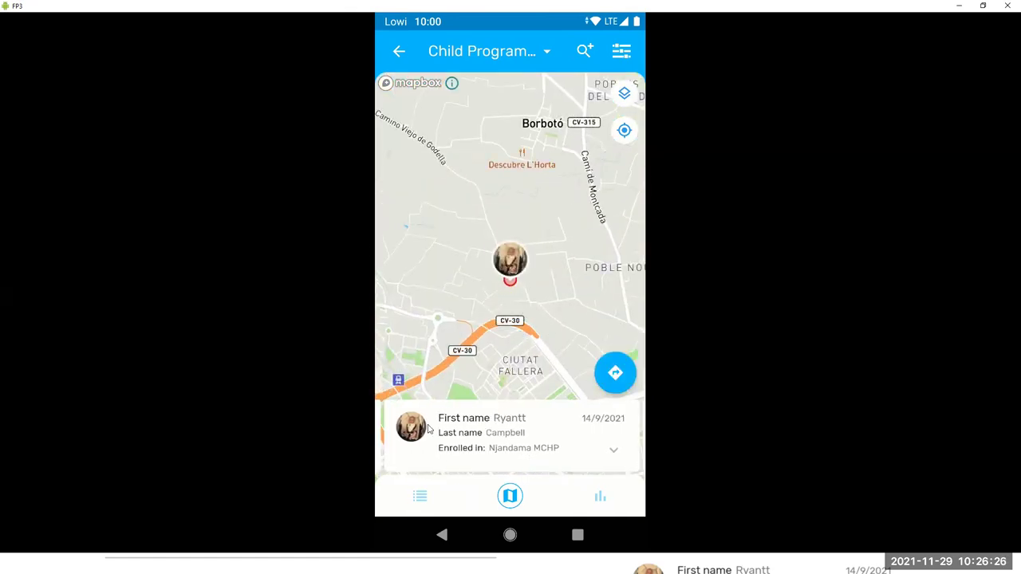
mouse_move(545, 427)
left_mouse_down()
mouse_move(447, 430)
mouse_move(563, 430)
mouse_move(536, 426)
left_mouse_up()
left_click_drag(451, 449, 649, 463)
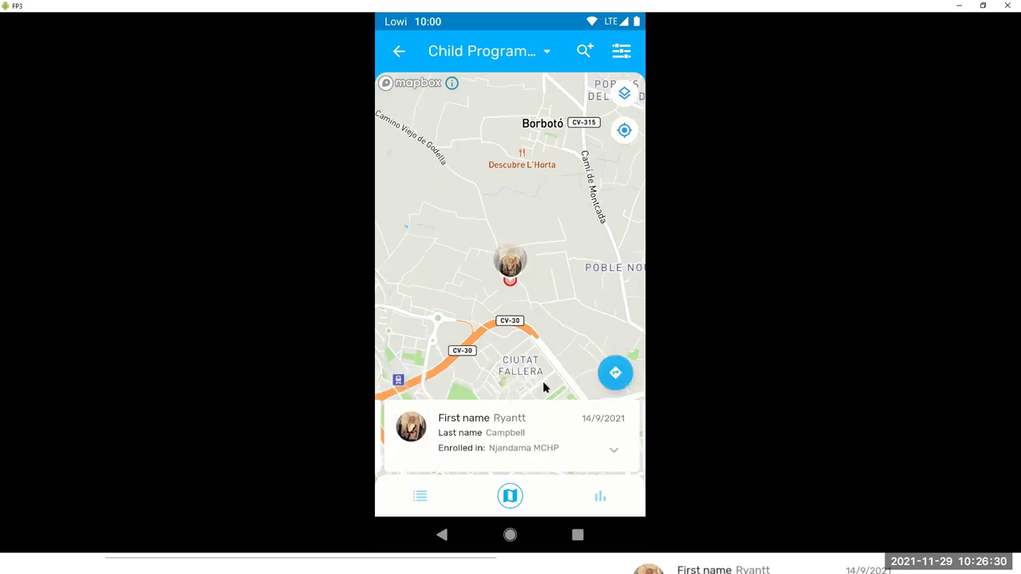
- Display the Mother-Child and both Sibling relationship layers on the map around the current location, and return to Home
scroll(475, 333, "down", 2)
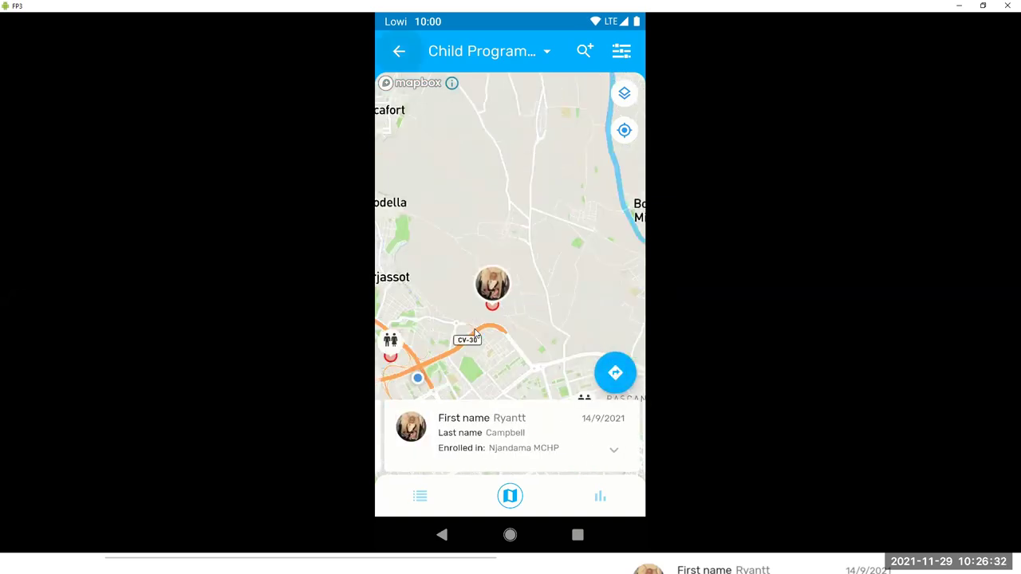
mouse_move(443, 272)
left_mouse_down()
mouse_move(501, 212)
mouse_move(572, 165)
left_mouse_up()
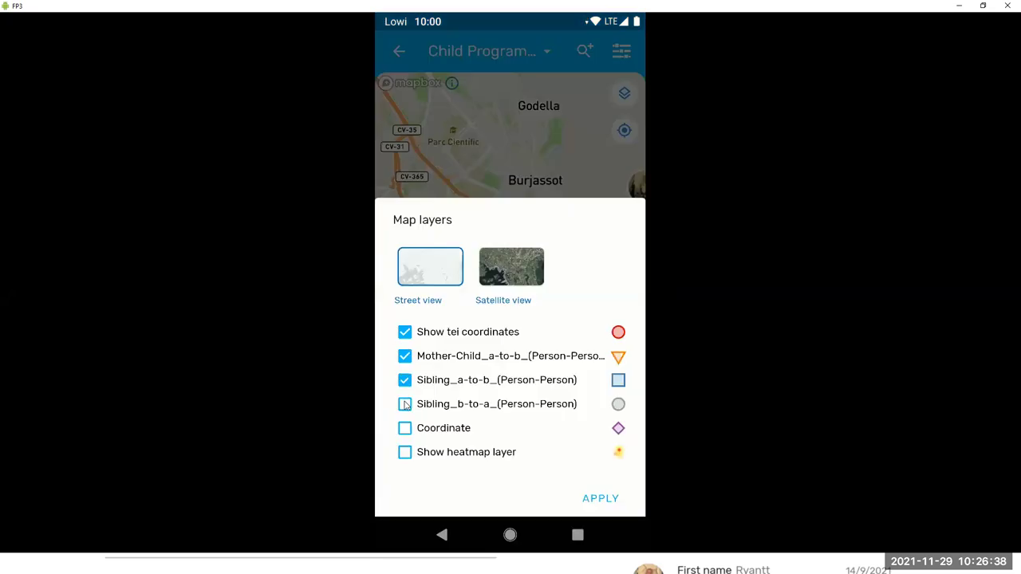
left_click(604, 499)
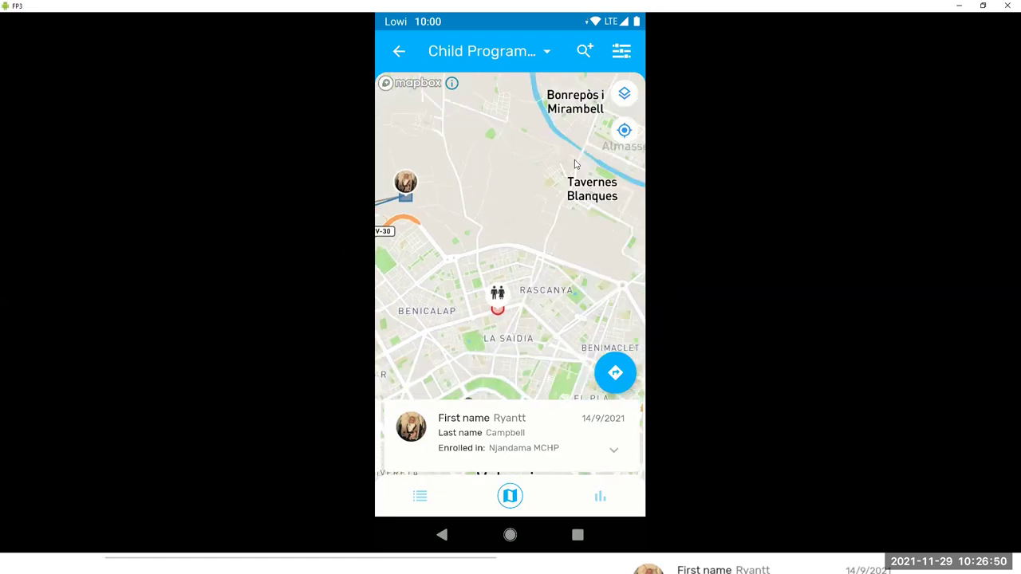
left_click(626, 132)
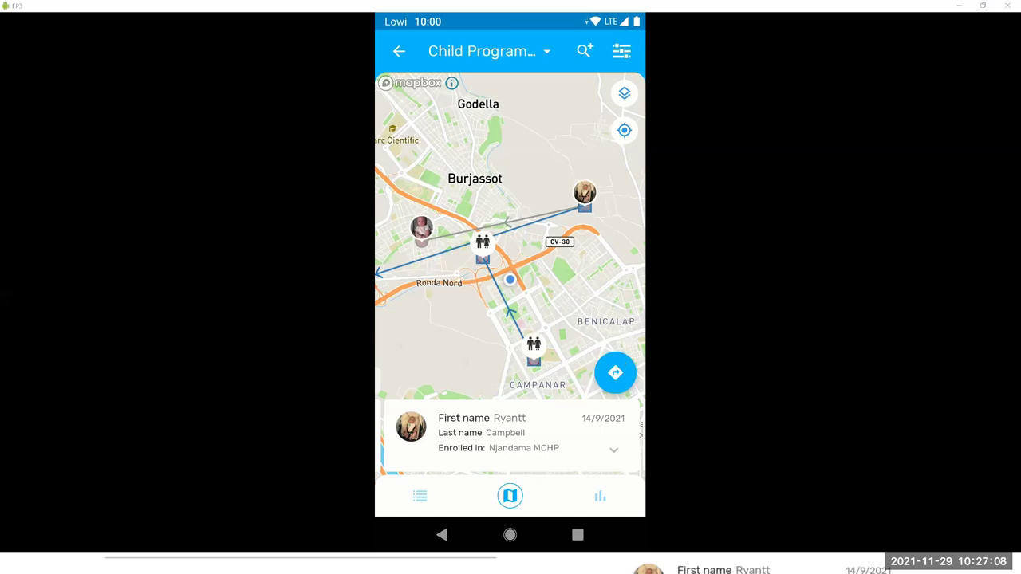
left_click(399, 52)
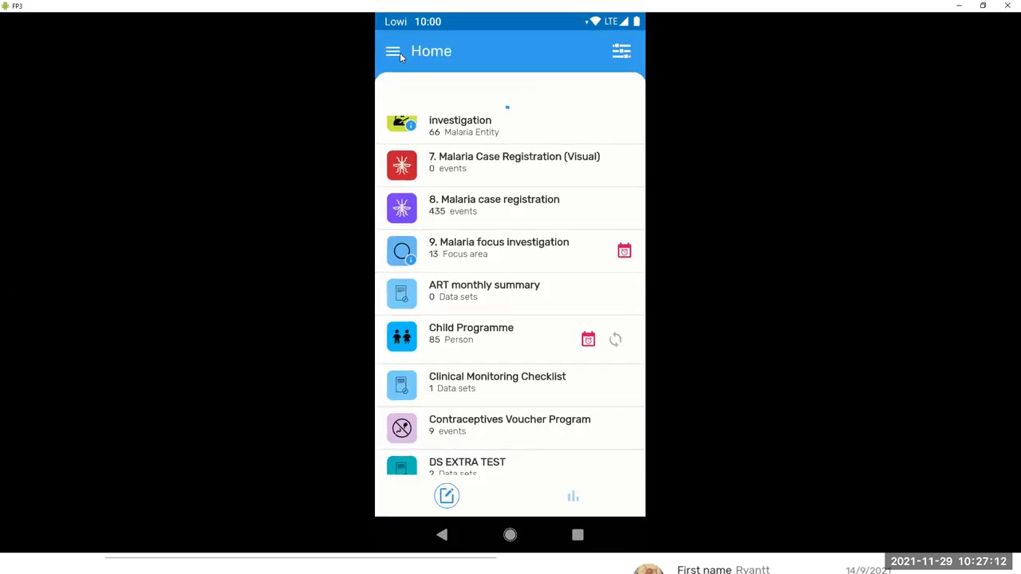